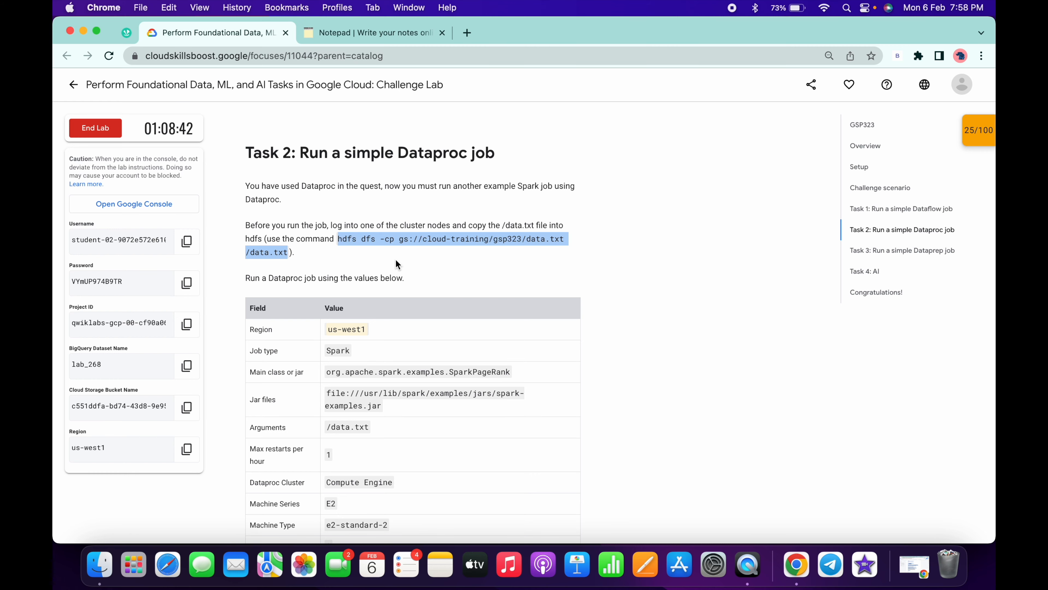
- Run hdfs dfs -cp gs://cloud-training/gsp323/data.txt /data.txt in the master node's SSH session and close that session
key(ctrl+Right)
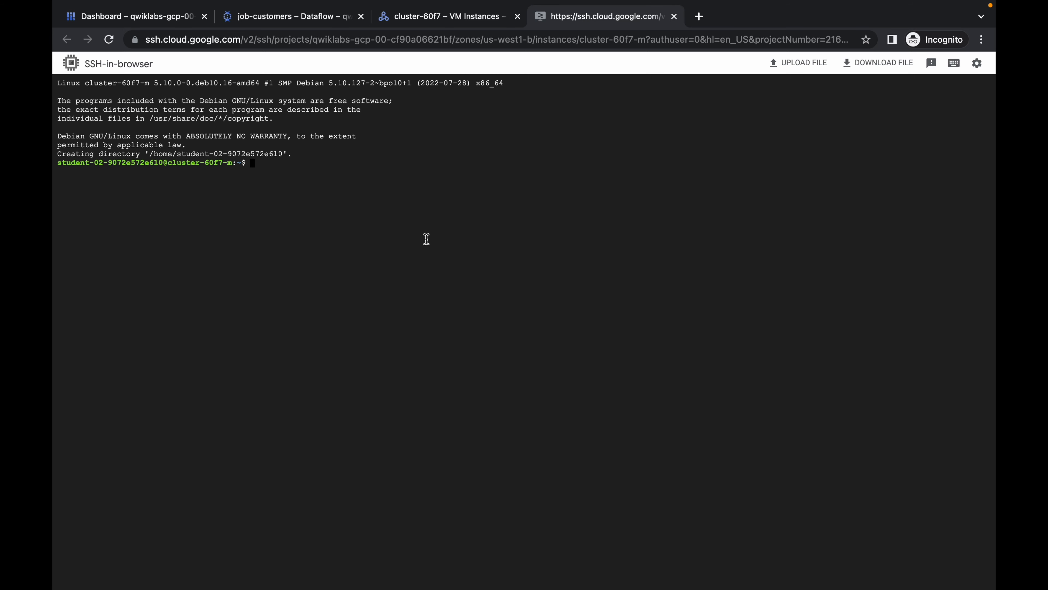
text(hdfs dfs -cp gs://cloud-training/gsp323/data.txt /data.txt)
key(Return)
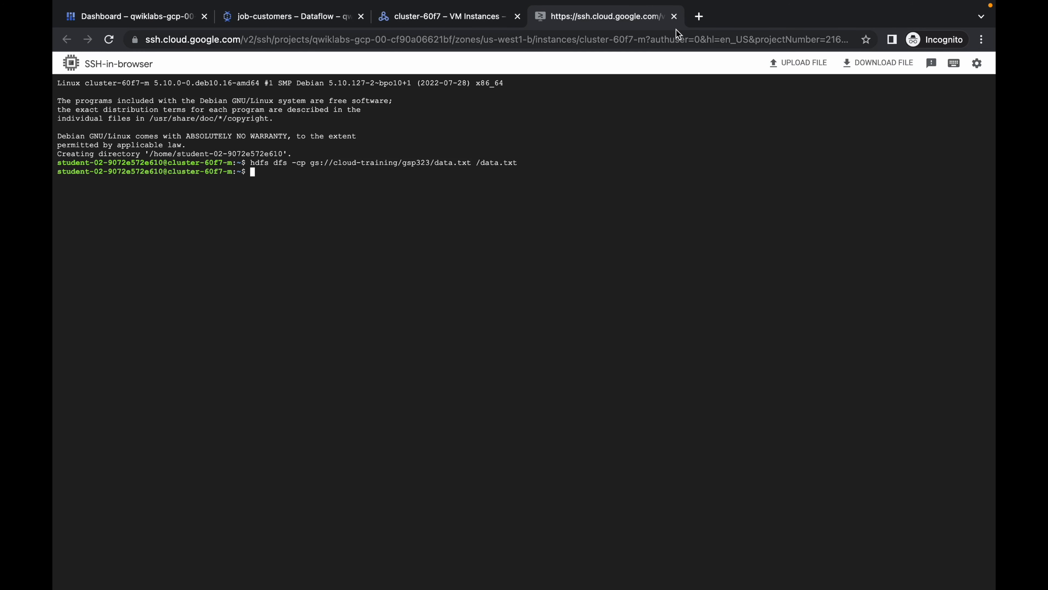
click(674, 17)
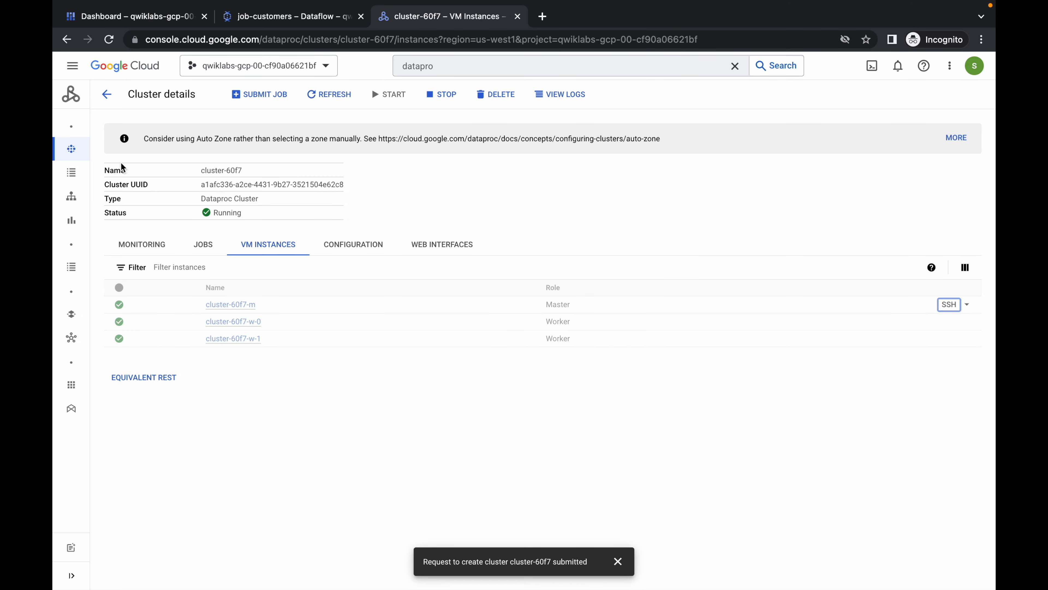
- Open the Dataproc jobs list and start a new job submission
mouse_move(73, 150)
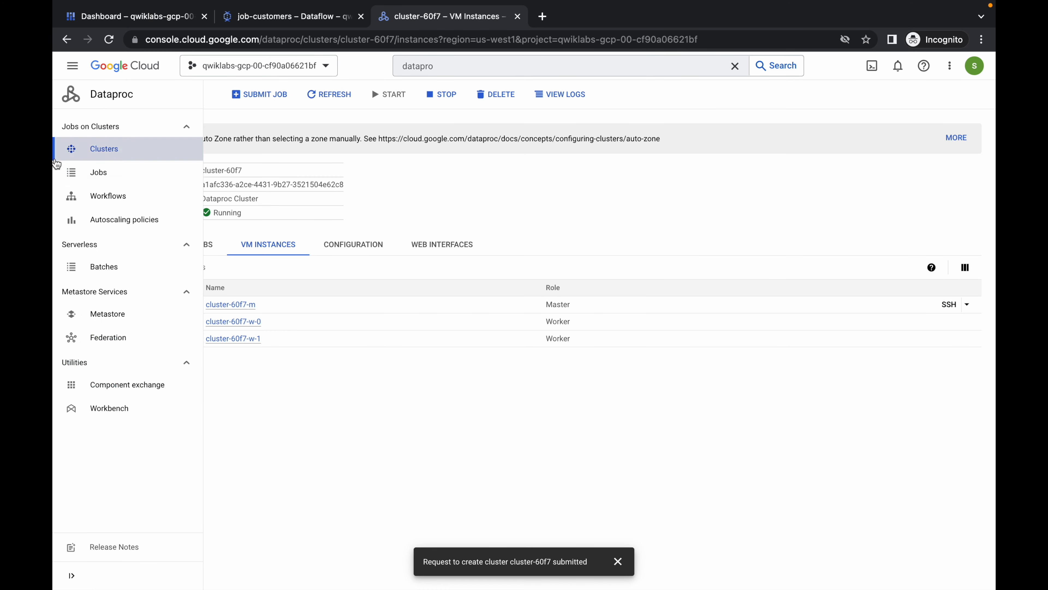
click(100, 173)
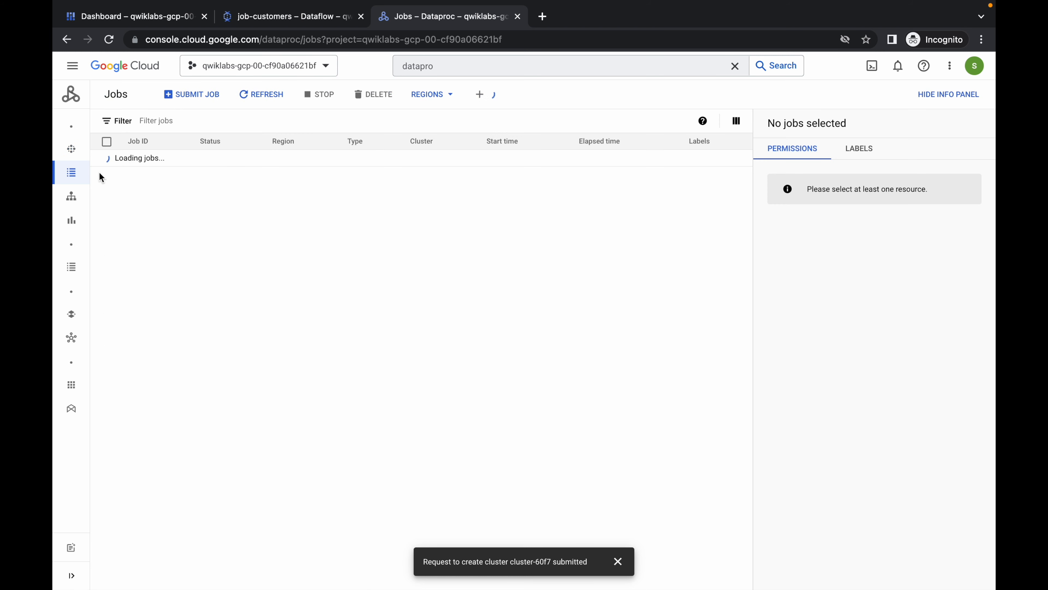
click(195, 98)
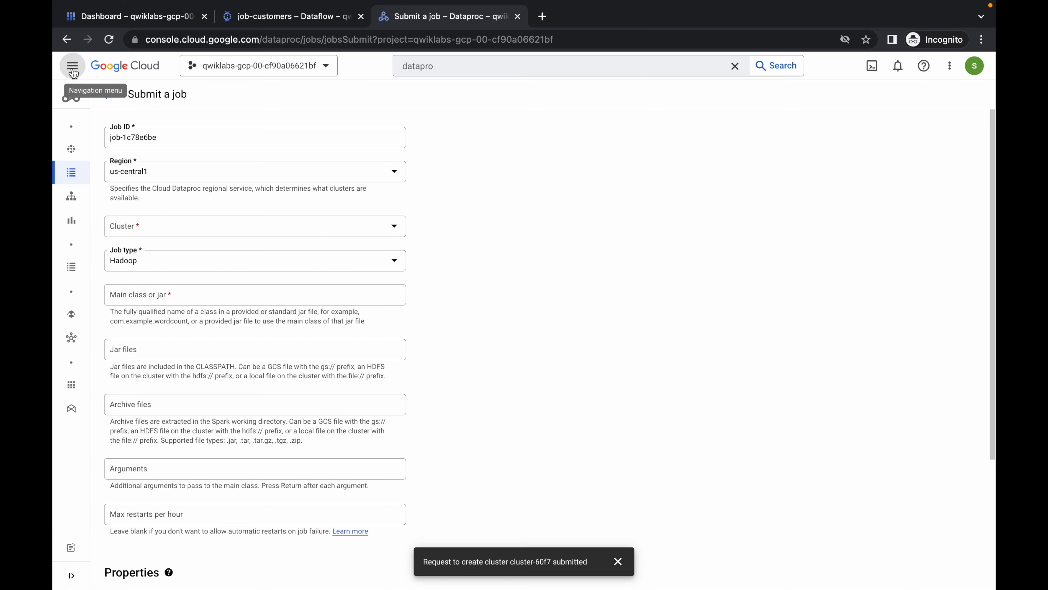
click(74, 73)
click(454, 162)
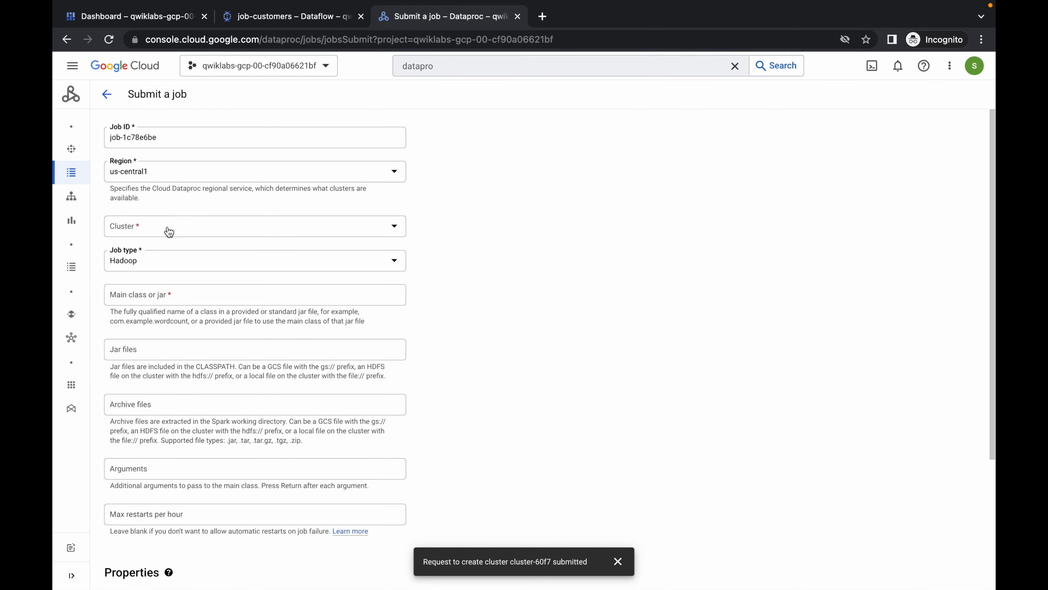
- Set the job's region to us-west1, as given in the lab instructions, and its cluster to cluster-60f7
key(ctrl+Left)
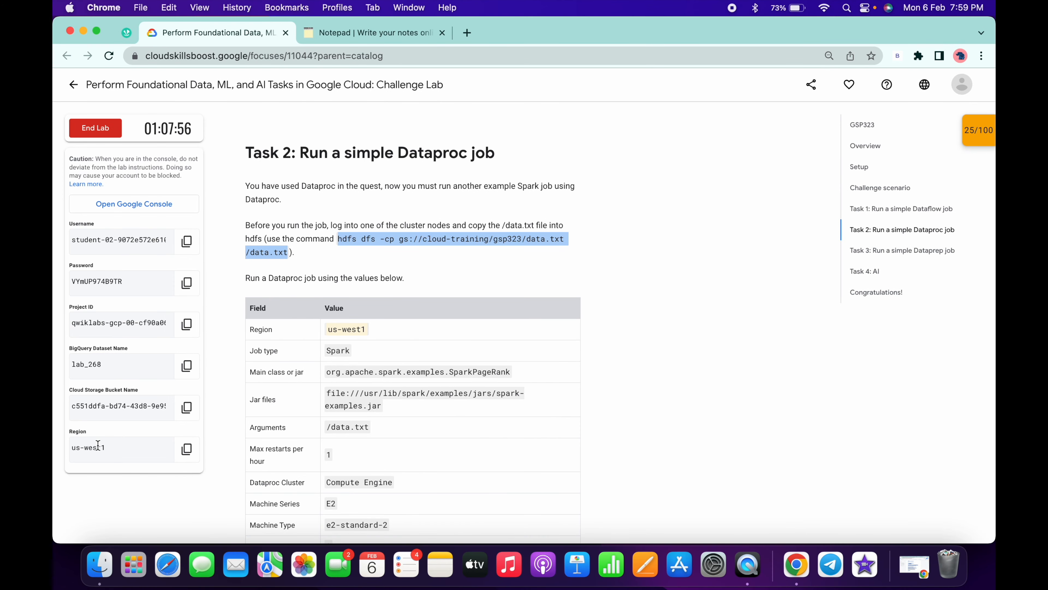
key(ctrl+Right)
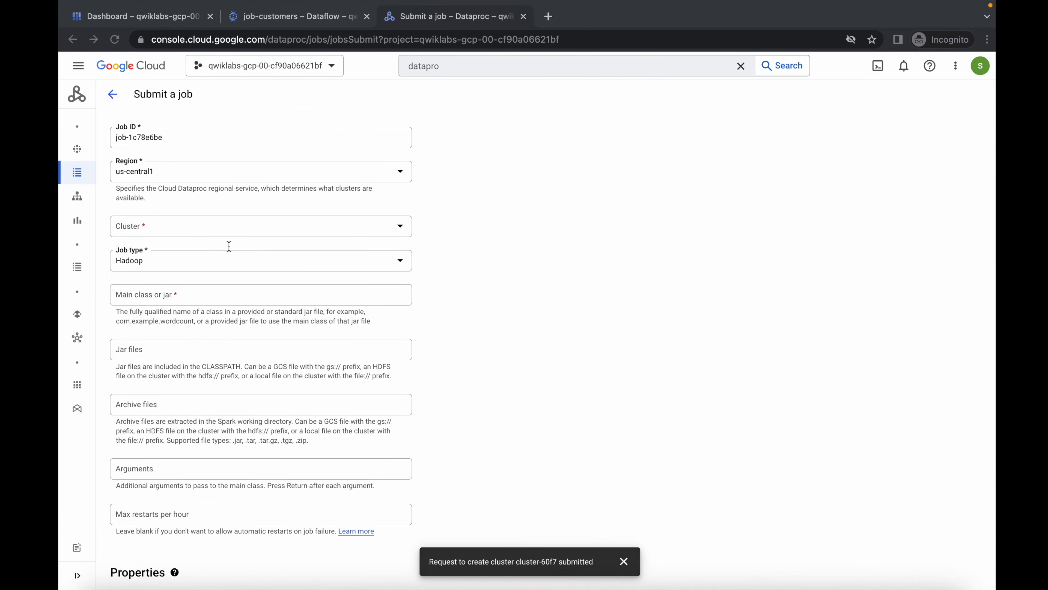
click(178, 174)
scroll(176, 231, down, 3)
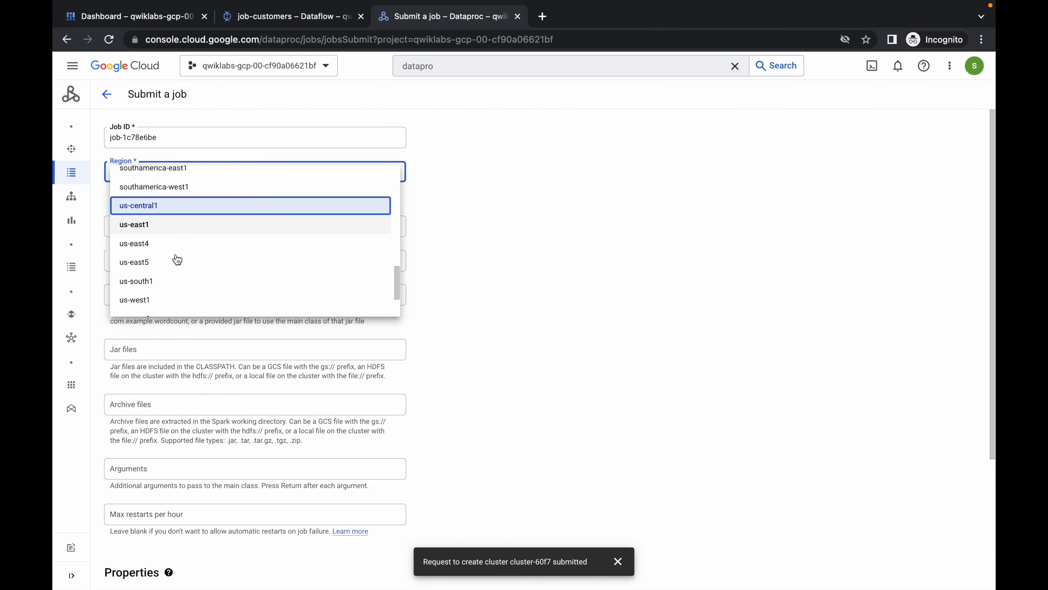
click(153, 245)
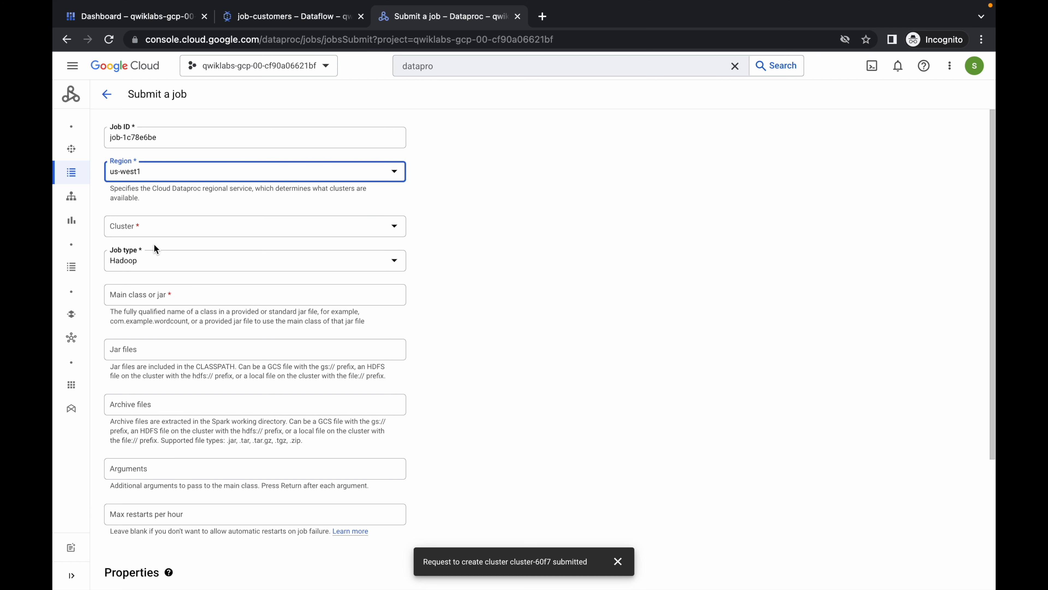
click(197, 229)
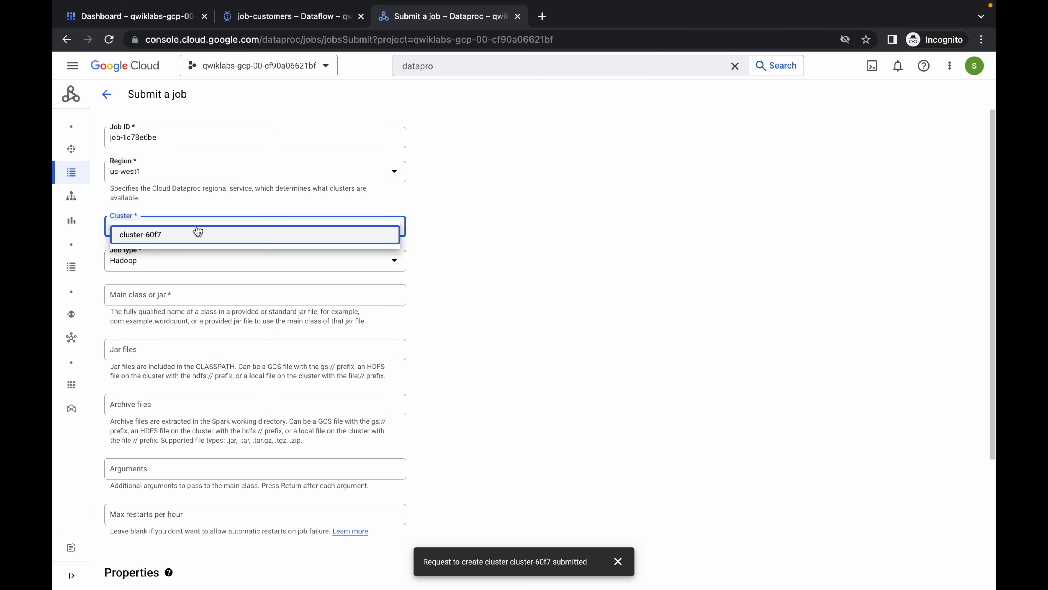
click(165, 236)
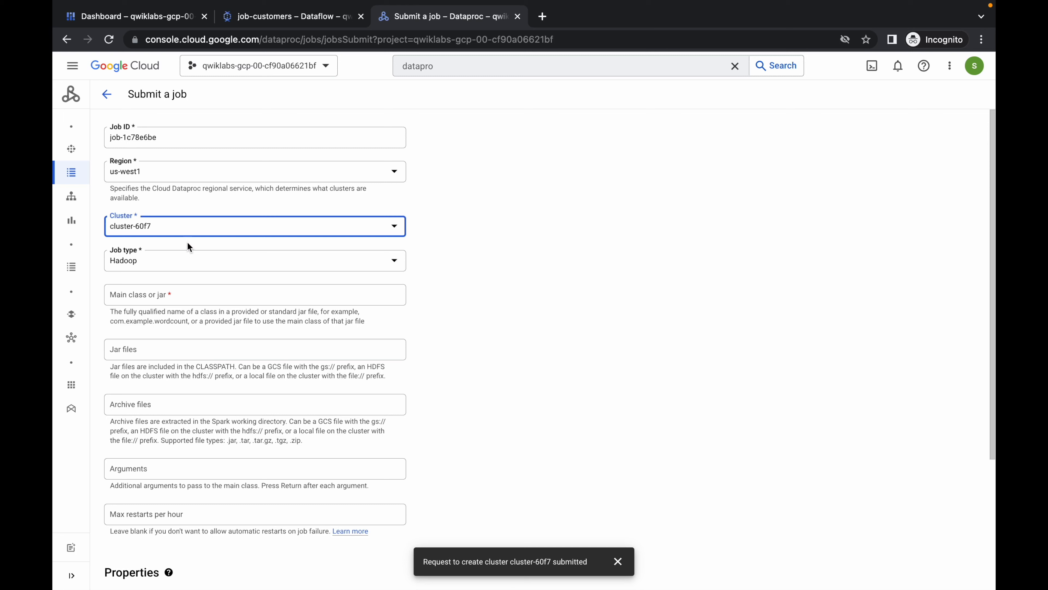
- Set the job type to Spark and copy org.apache.spark.examples.SparkPageRank from the lab instructions in as the main class
click(156, 266)
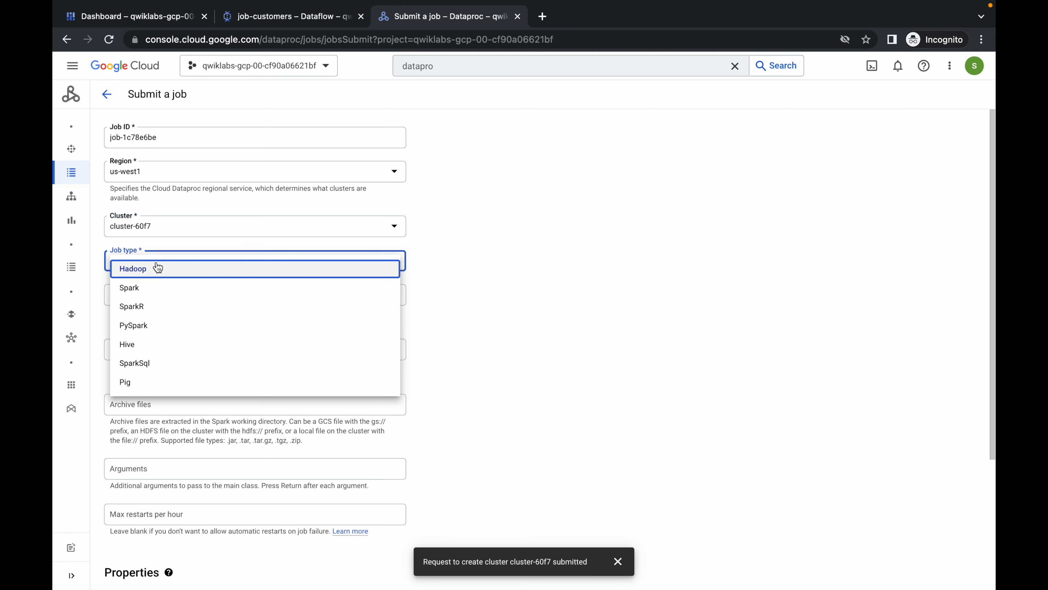
click(136, 294)
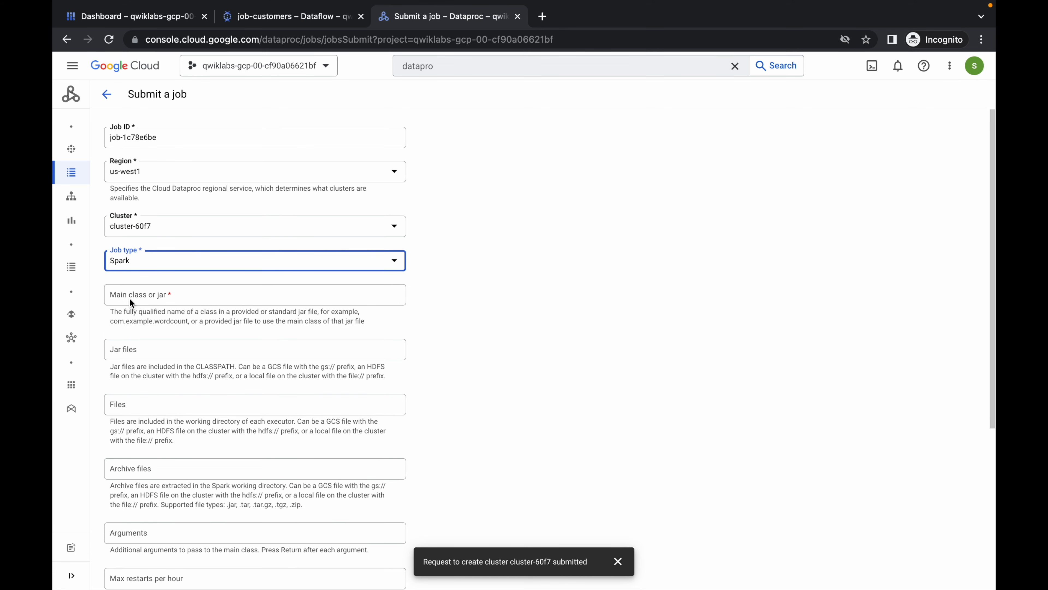
key(ctrl+Left)
scroll(286, 324, down, 2)
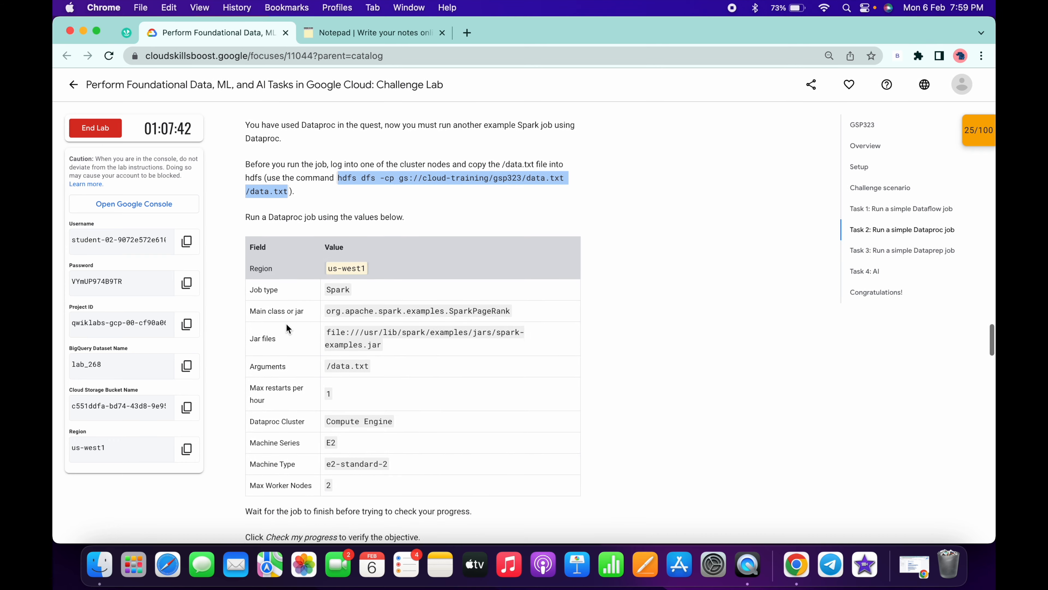
click(363, 309)
key(super+c)
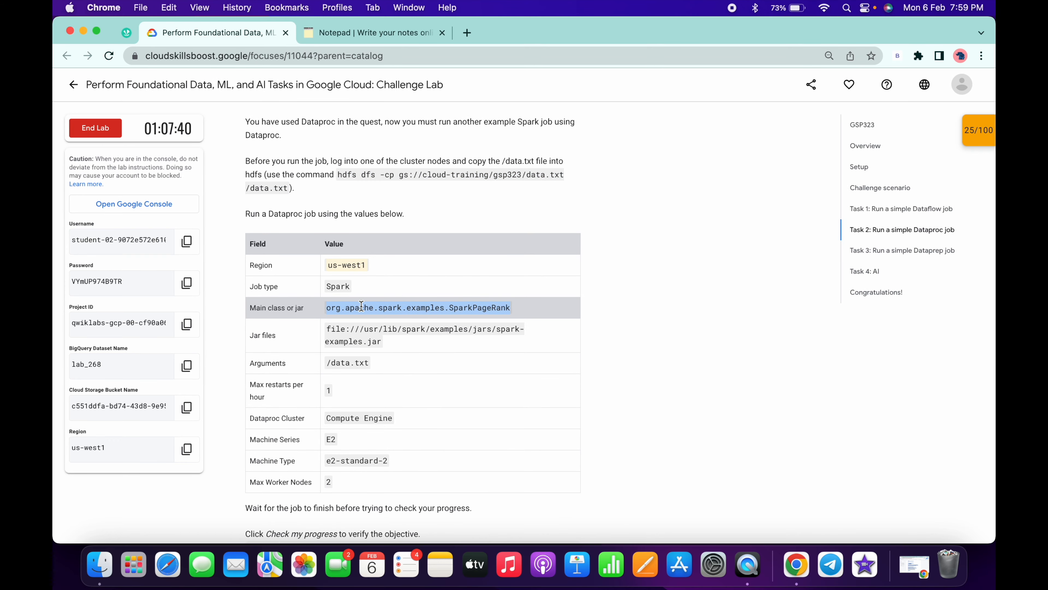
key(ctrl+Right)
click(204, 294)
key(super+v)
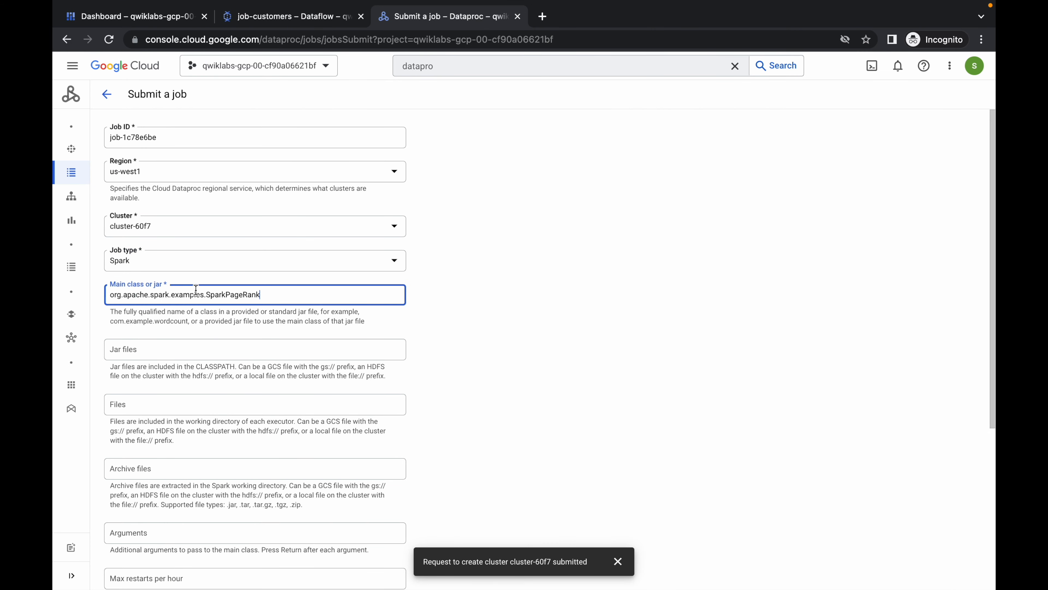
- Copy the jar file path file:///usr/lib/spark/examples/jars/spark-examples.jar from the lab instructions into the job's jar files
key(ctrl+Left)
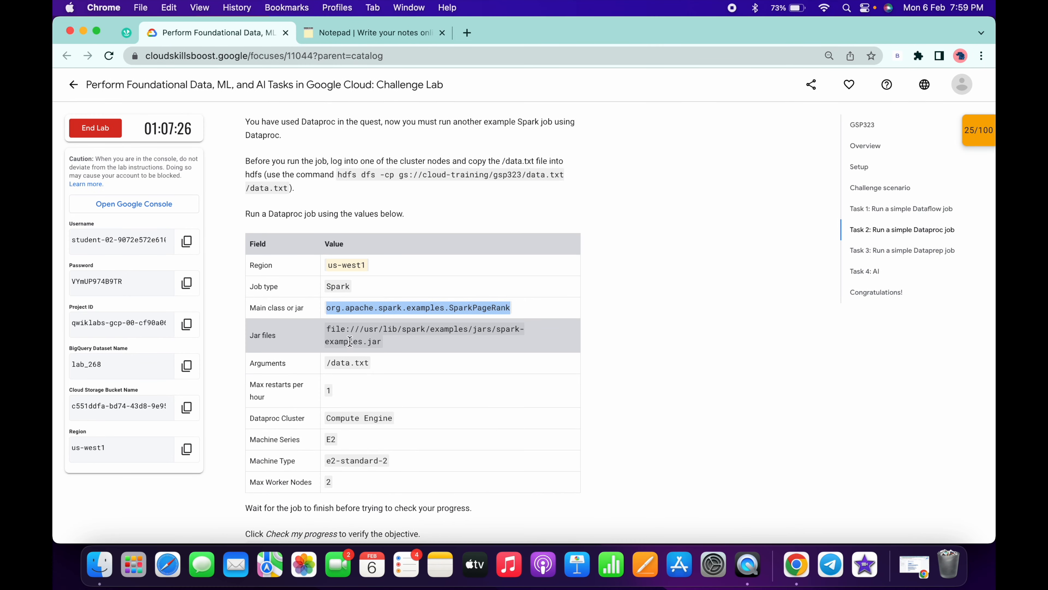
click(350, 341)
key(super+c)
key(ctrl+Right)
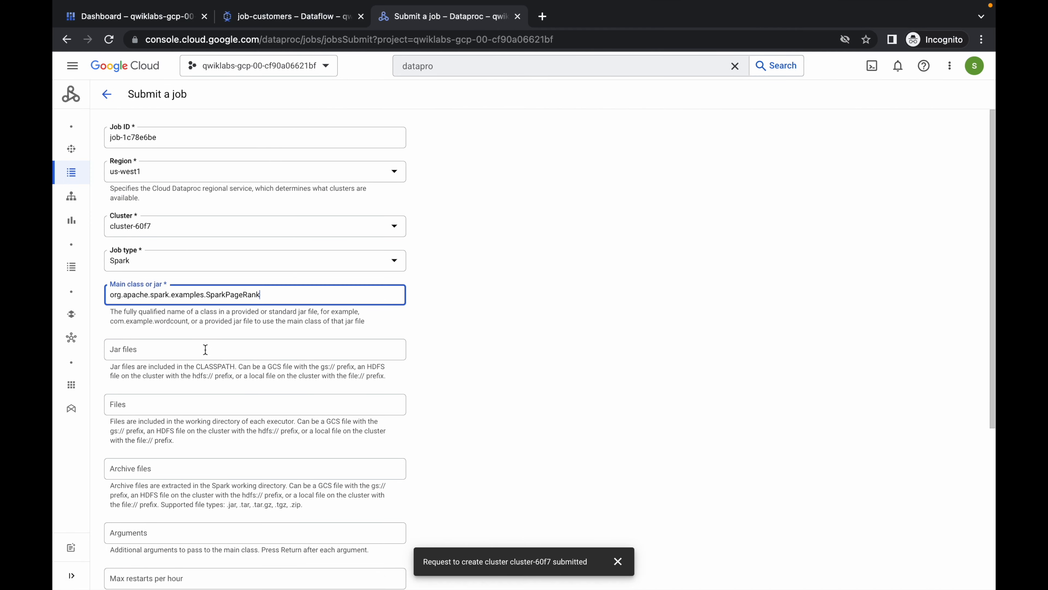
click(203, 346)
key(super+v)
- Copy /data.txt from the lab instructions and add it as the job's argument
scroll(203, 346, down, 5)
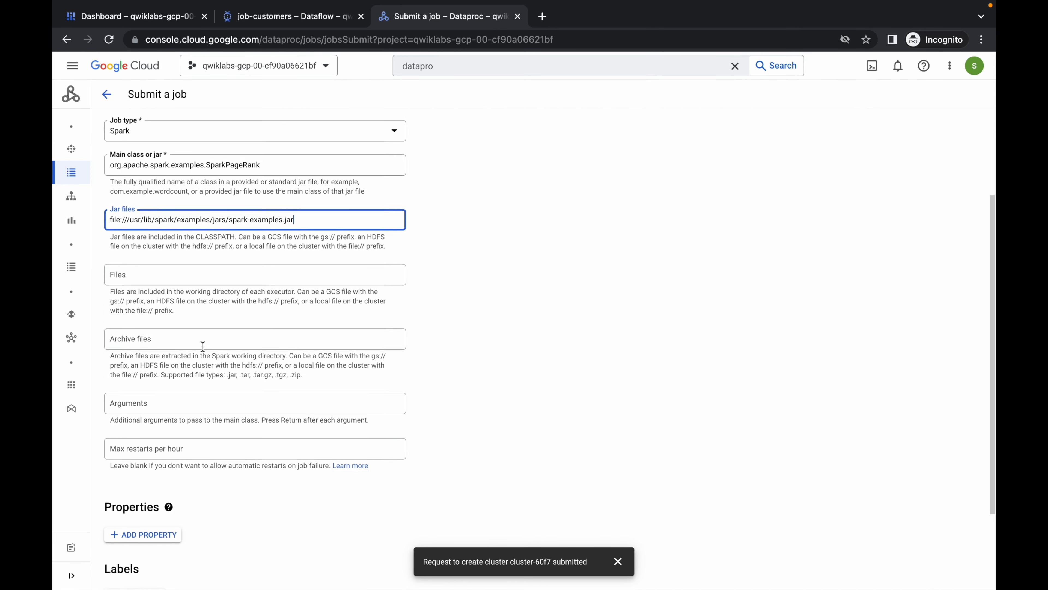
key(ctrl+Left)
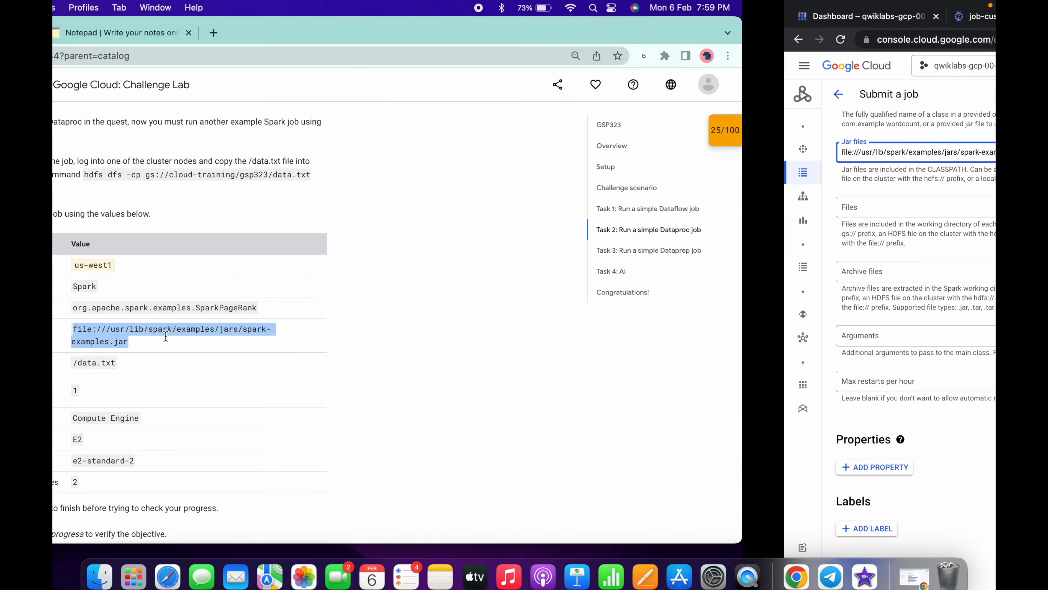
click(342, 358)
key(super+c)
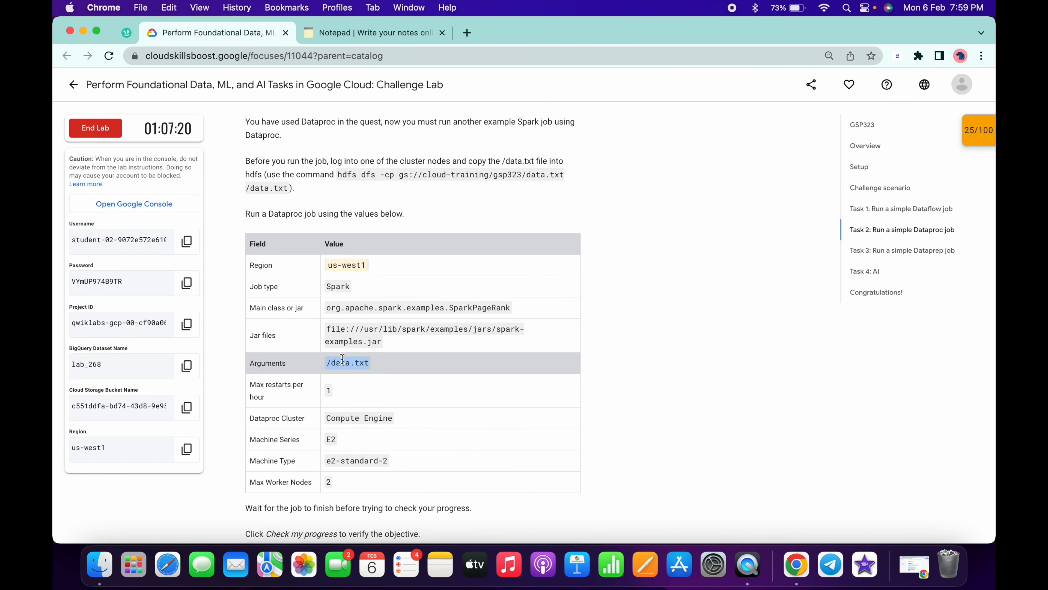
key(ctrl+Right)
click(201, 345)
key(super+v)
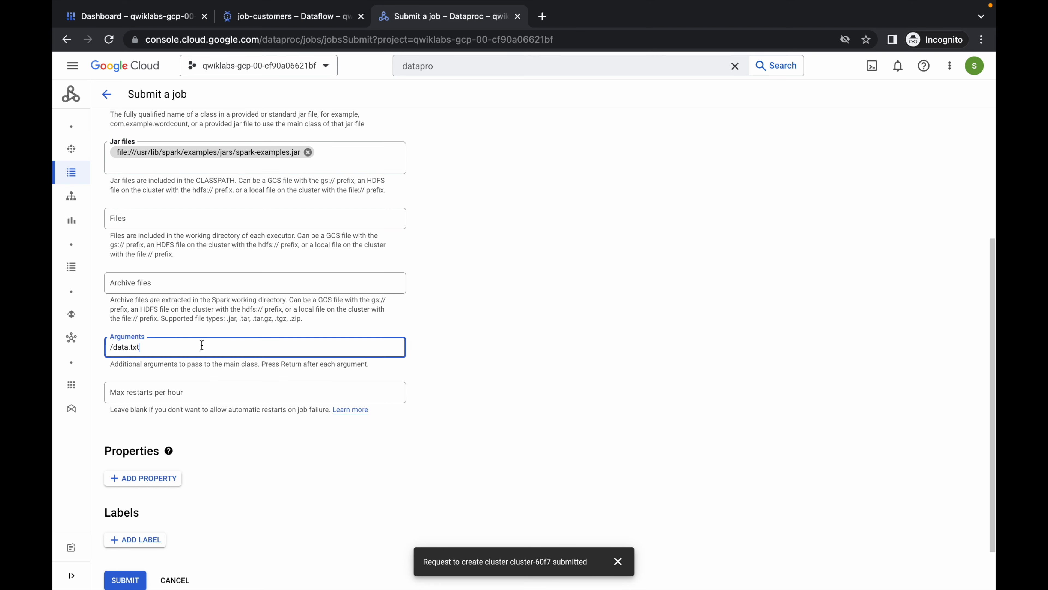
key(Return)
- Set the maximum restarts per hour to 1 and submit the Dataproc job
click(181, 394)
text(1)
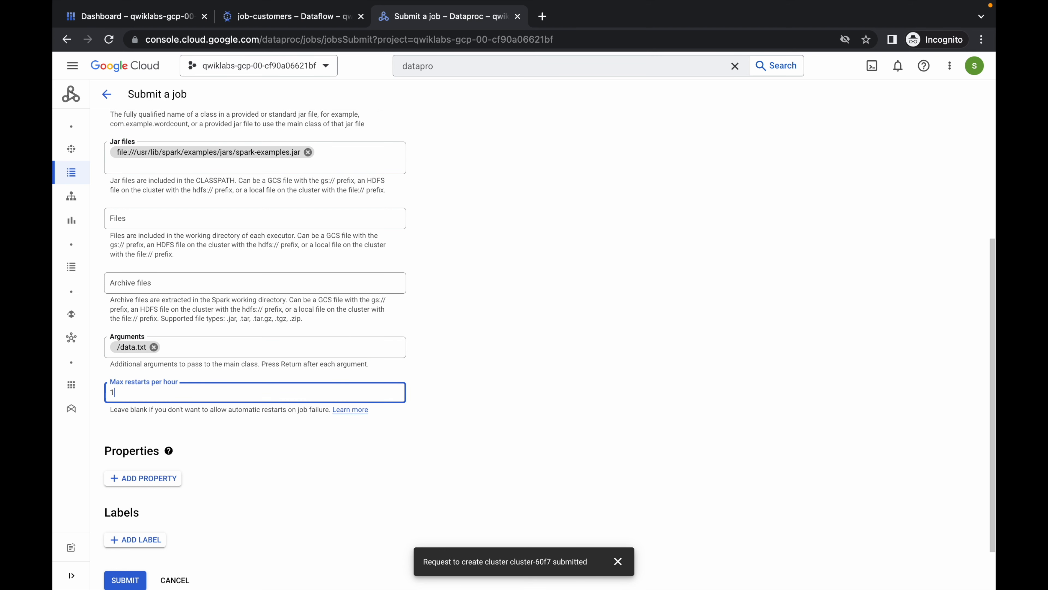
scroll(549, 349, down, 2)
click(131, 524)
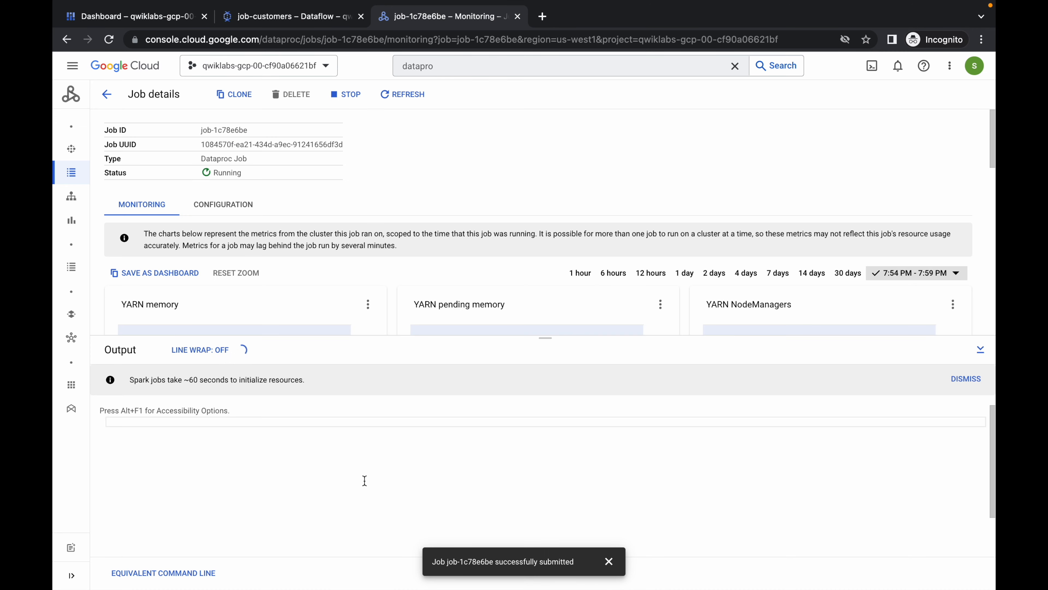
- Check the lab progress for the "Run a simple Dataproc job" objective
key(ctrl+Left)
scroll(428, 445, down, 8)
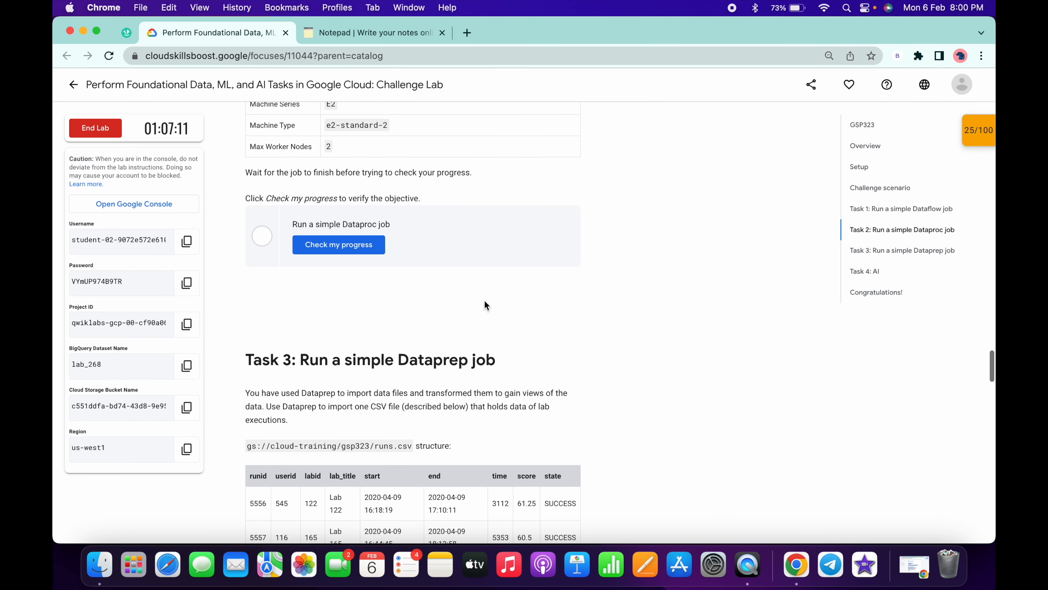
click(336, 245)
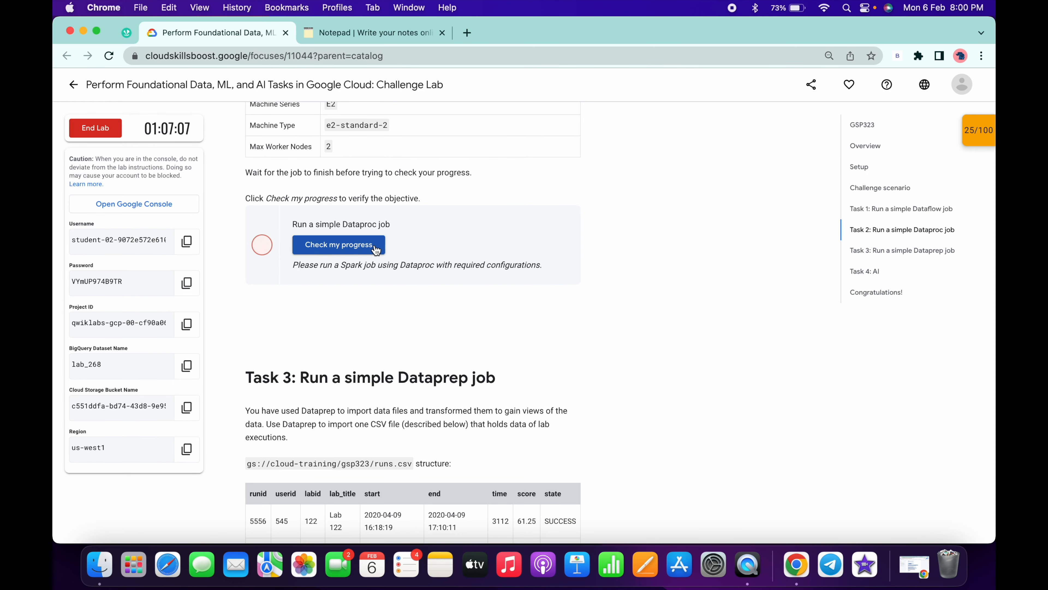
- Search the Google Cloud console for Dataprep and open the product in its new browser tab
key(ctrl+Right)
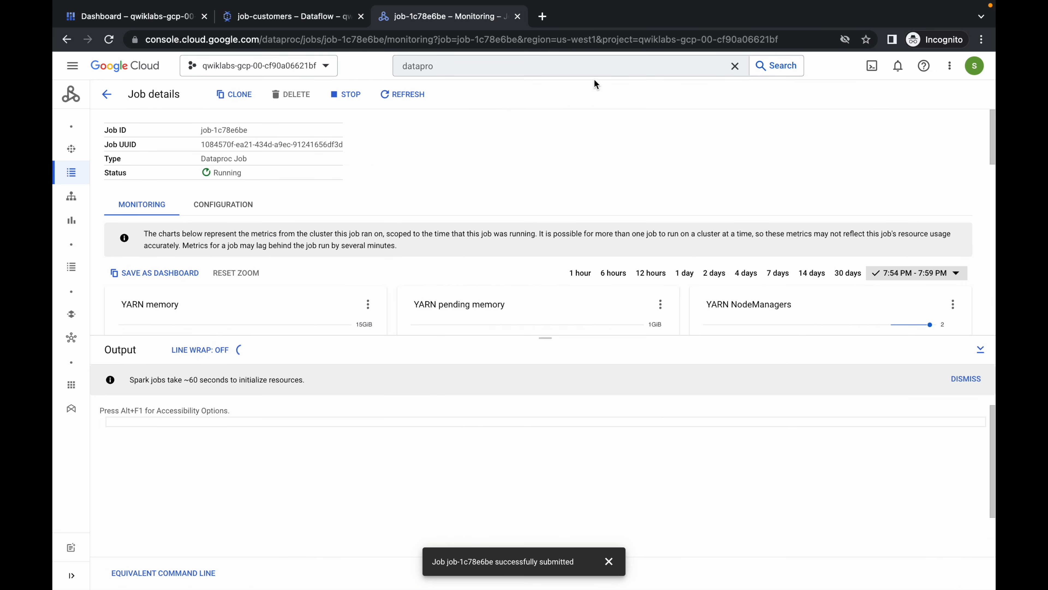
click(546, 63)
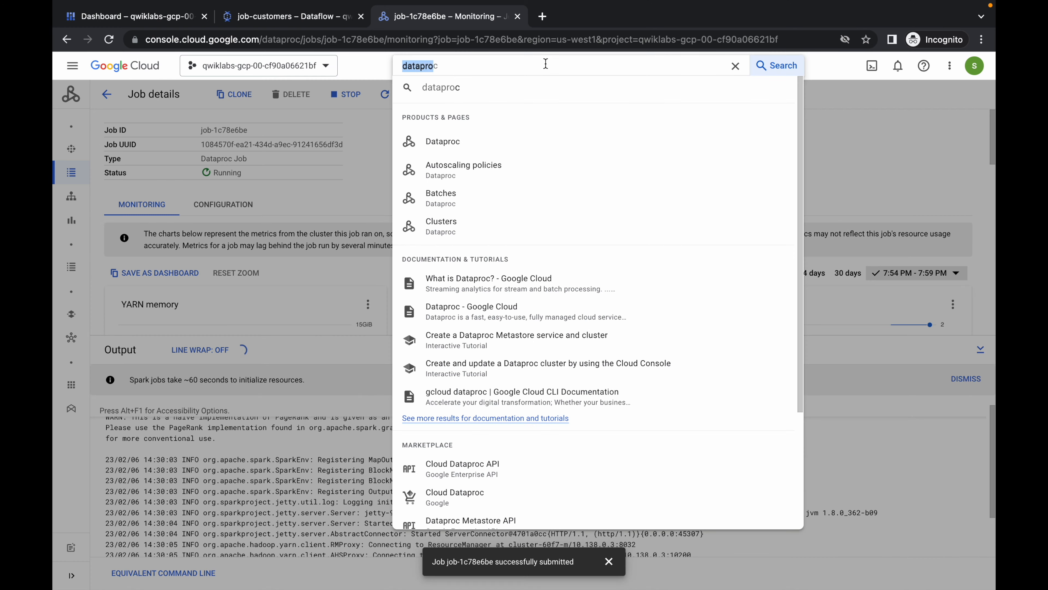
text(datapr)
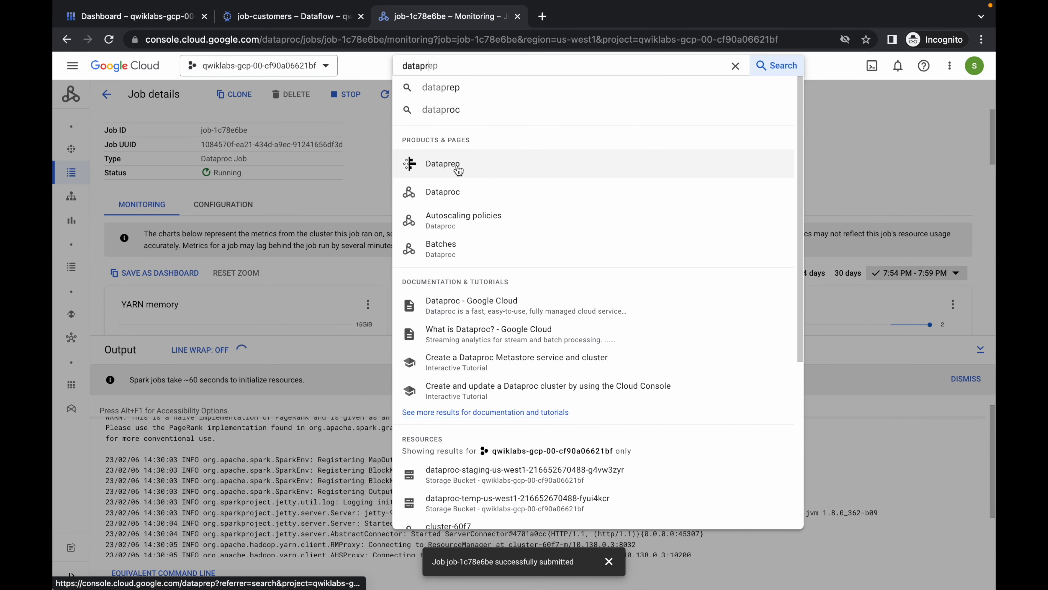
super+click(458, 169)
click(560, 18)
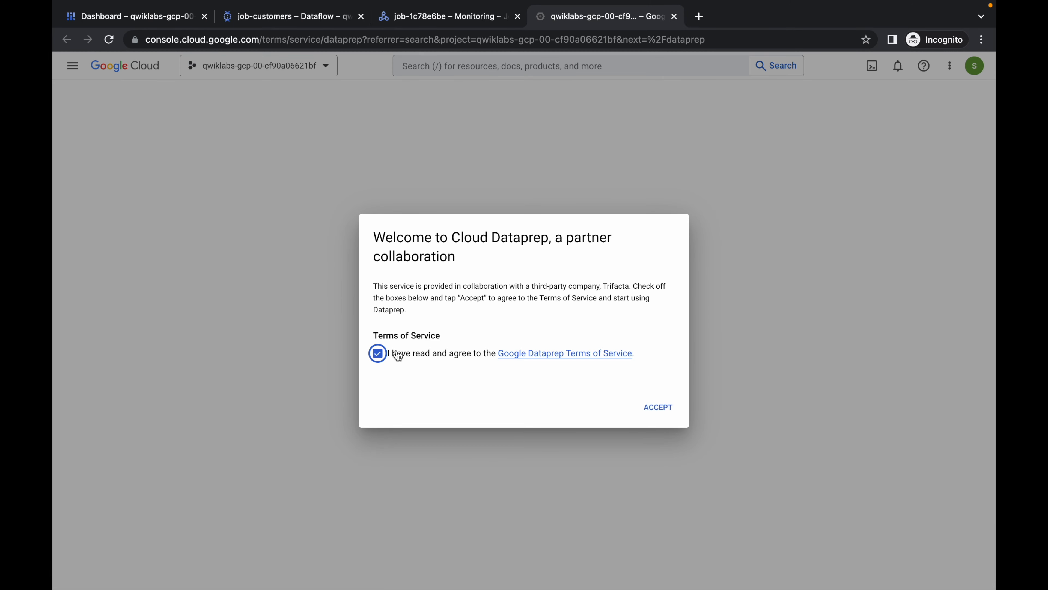
- Accept the Dataprep terms of service and authorize both account information sharing and project data access for Trifacta
click(662, 408)
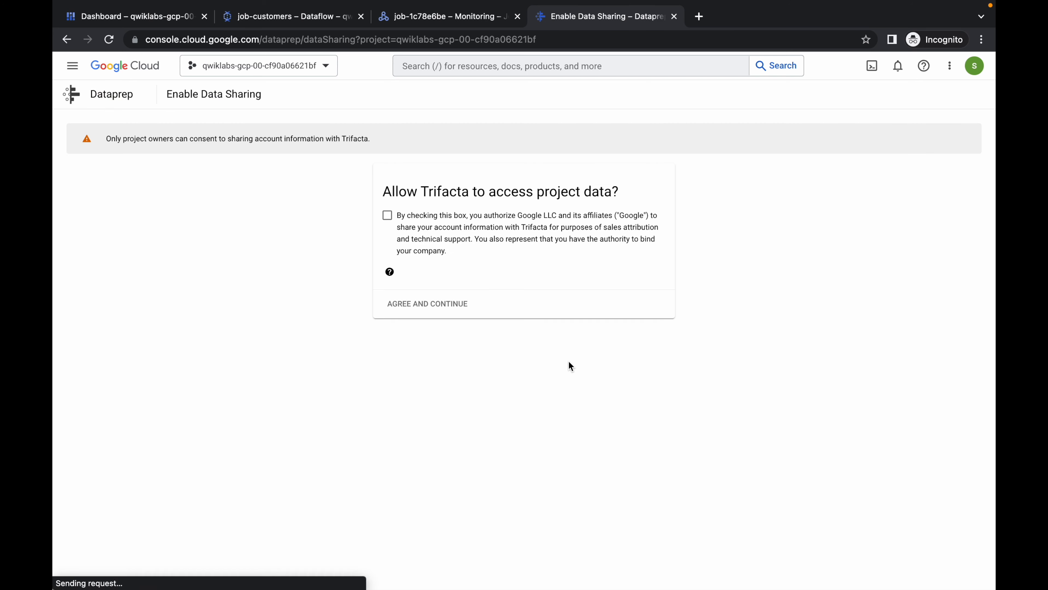
click(391, 220)
click(428, 305)
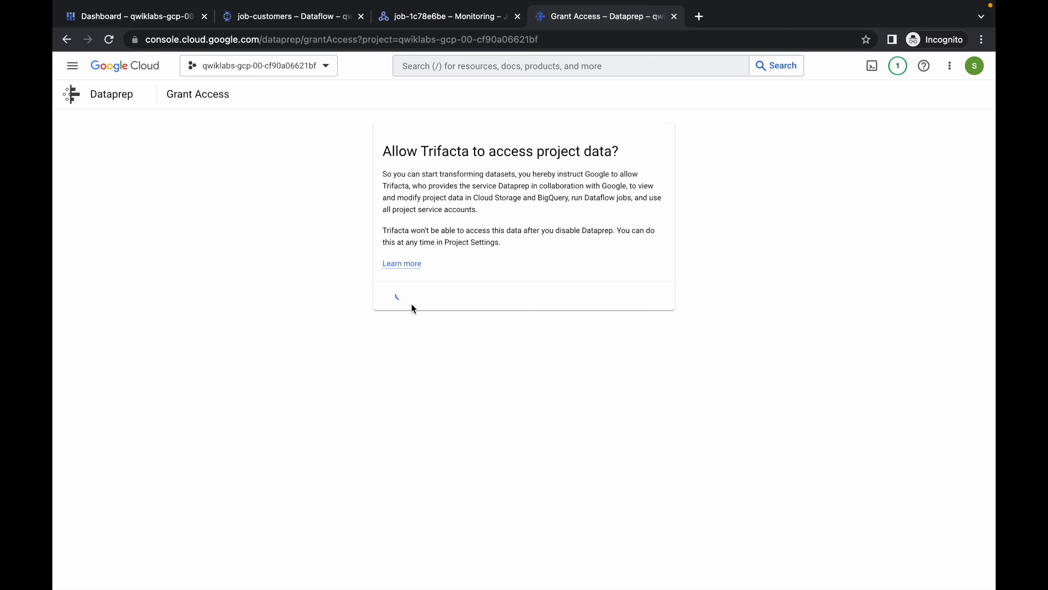
click(400, 296)
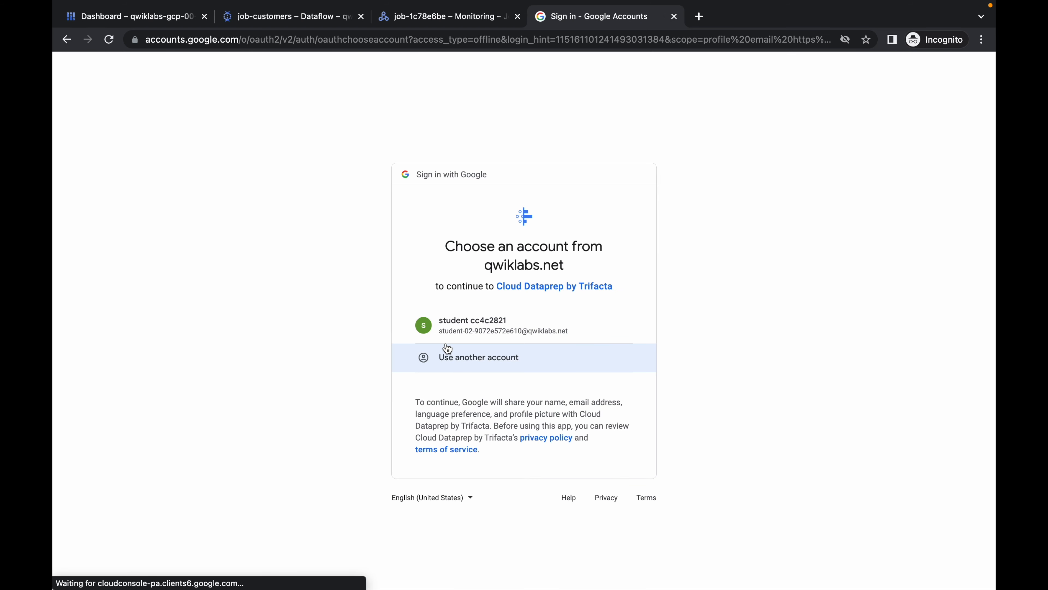
- Sign in to Dataprep with the student account, allow access to Cloud Platform projects, and accept the default storage location
click(513, 322)
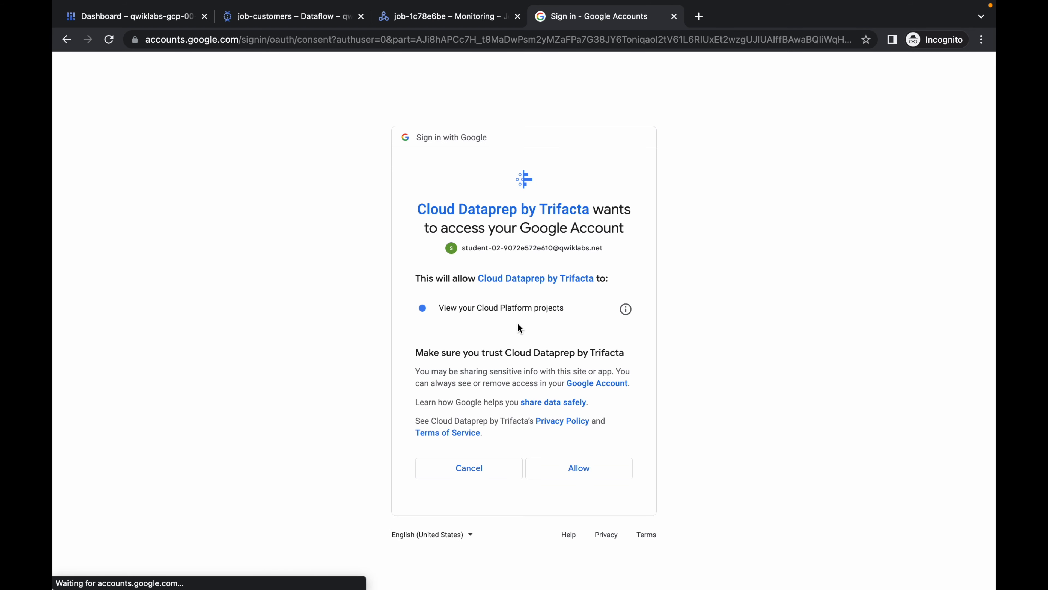
click(582, 480)
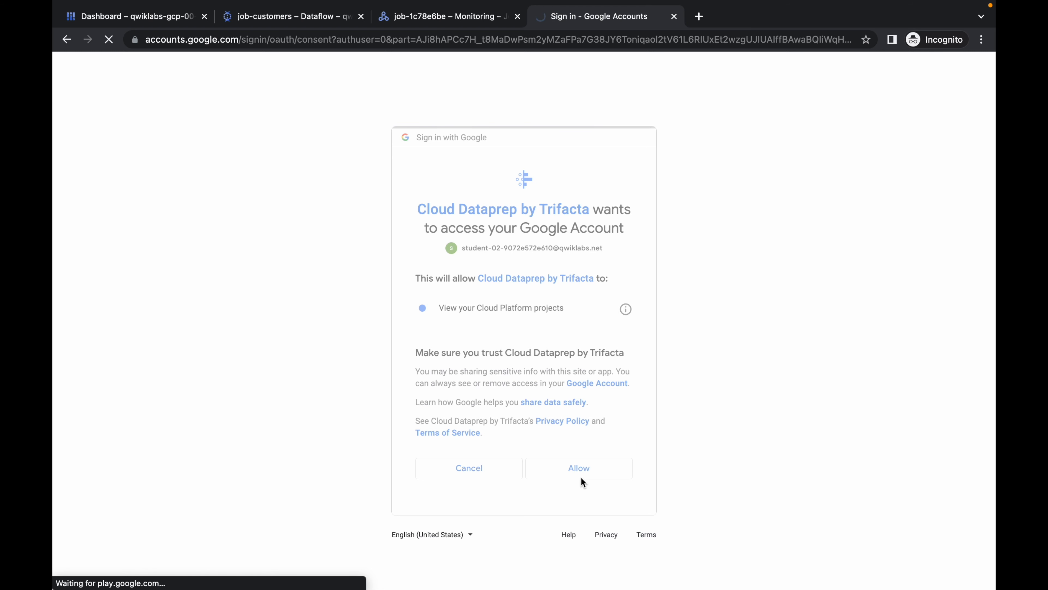
click(414, 368)
click(664, 394)
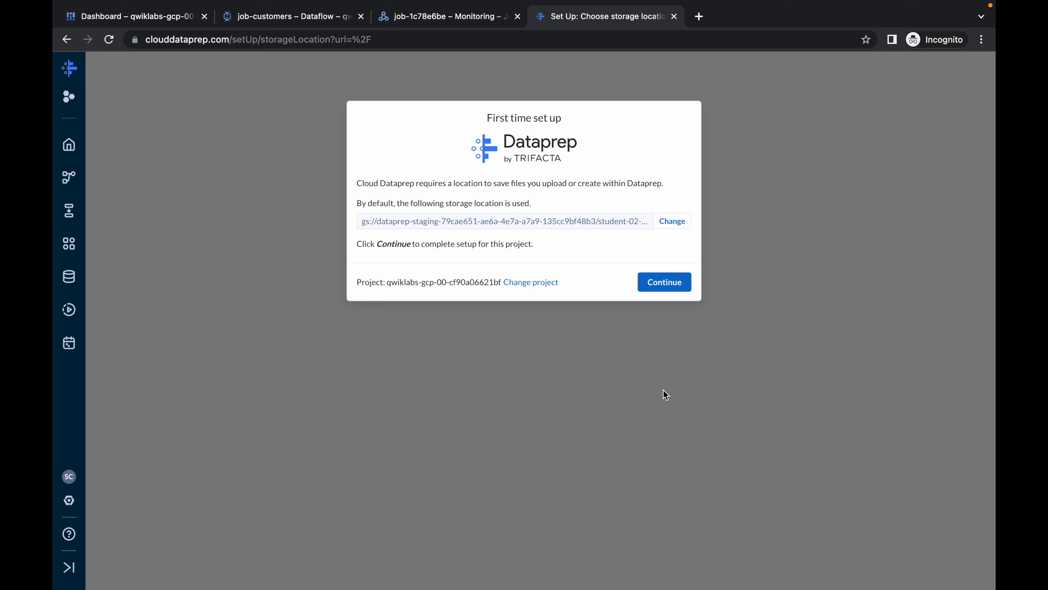
click(664, 283)
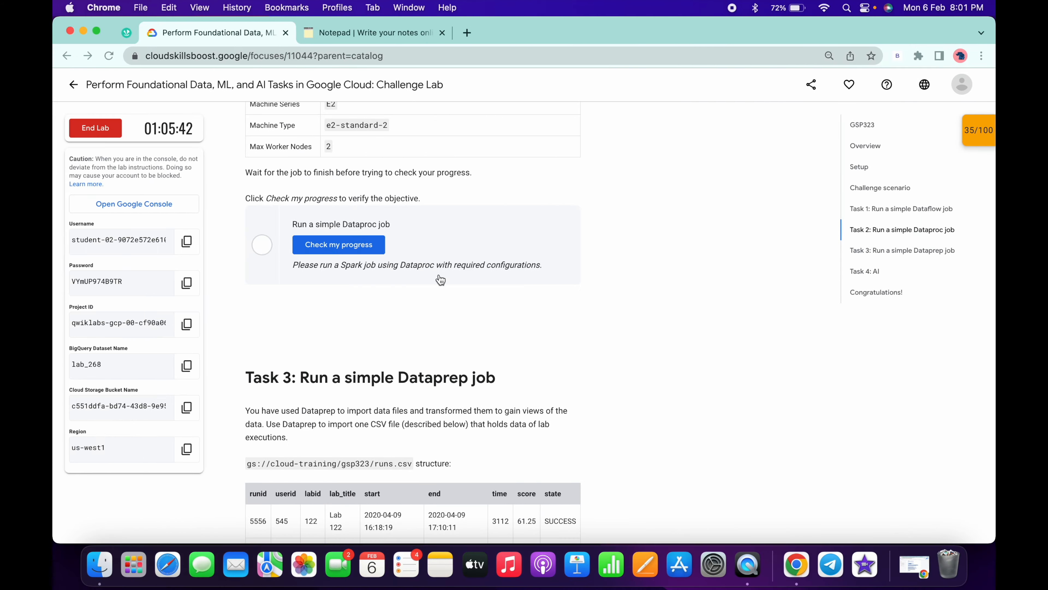
click(340, 244)
key(ctrl+Right)
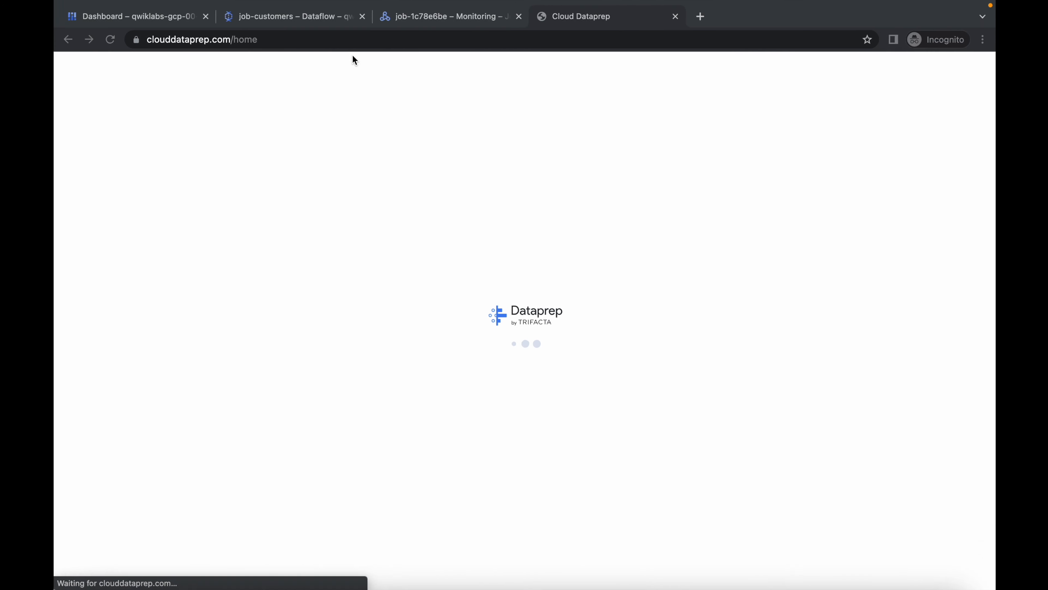
- Return to the lab page and check progress for the Dataproc task from the score overview
click(293, 18)
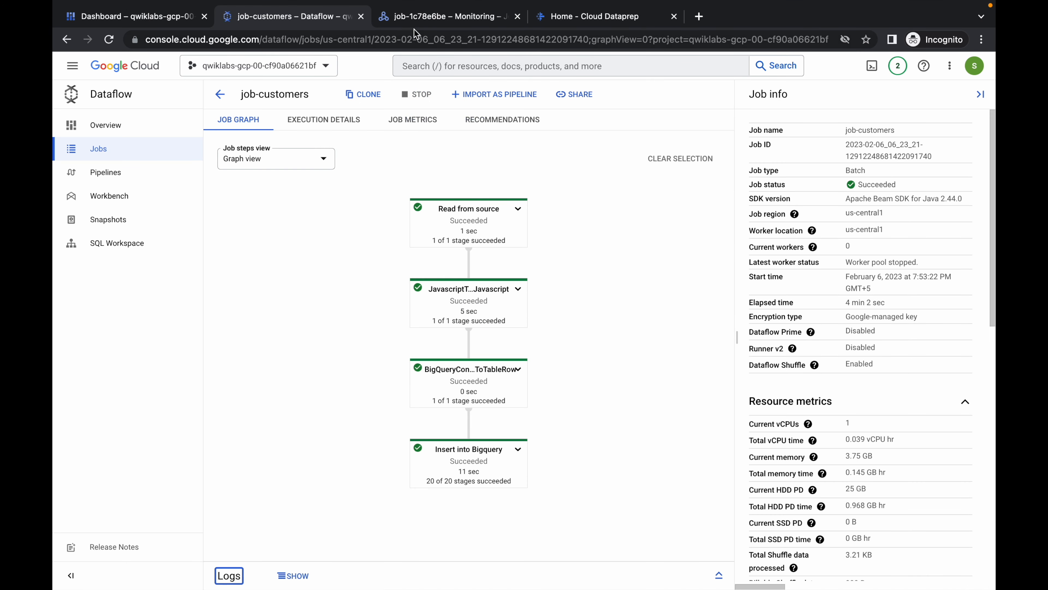
click(416, 9)
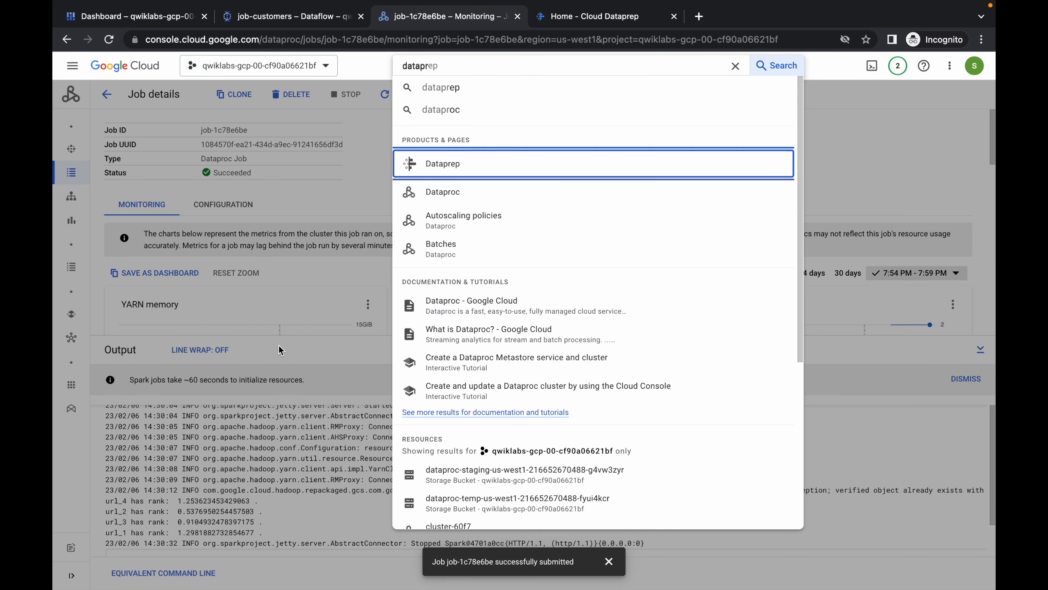
click(271, 211)
key(ctrl+Left)
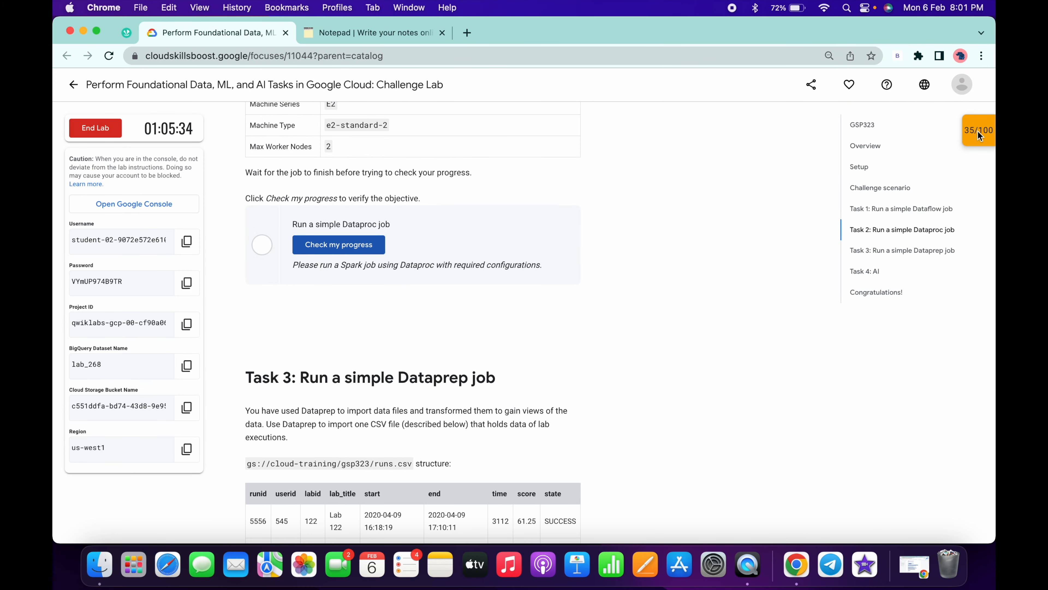
click(978, 131)
click(926, 216)
click(975, 135)
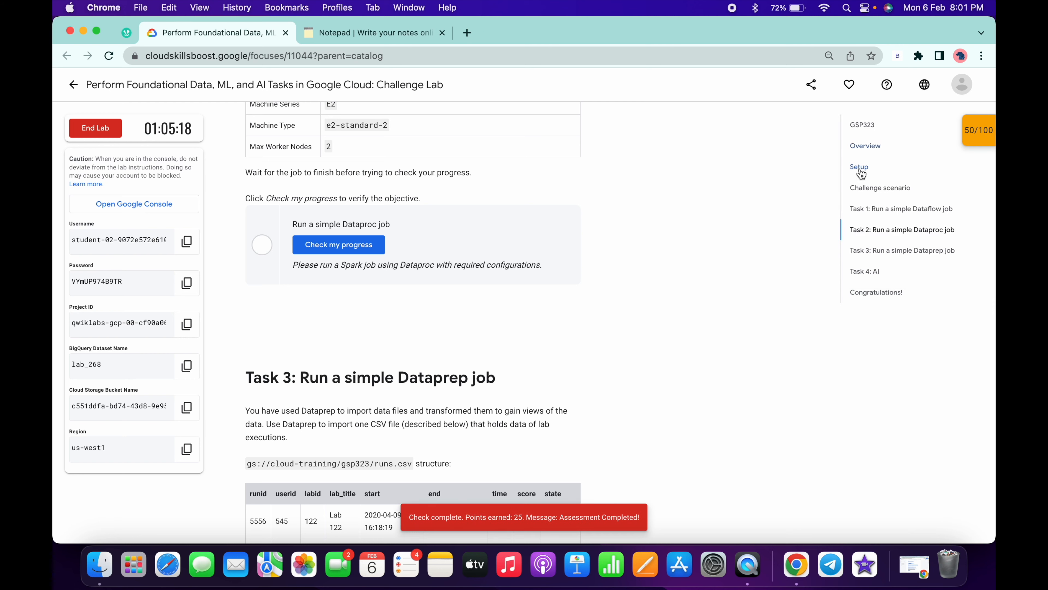
- Copy the CSV path gs://cloud-training/gsp323/runs.csv from the lab's Task 3 instructions and return to the cloud browser window
scroll(660, 232, down, 3)
scroll(660, 231, down, 4)
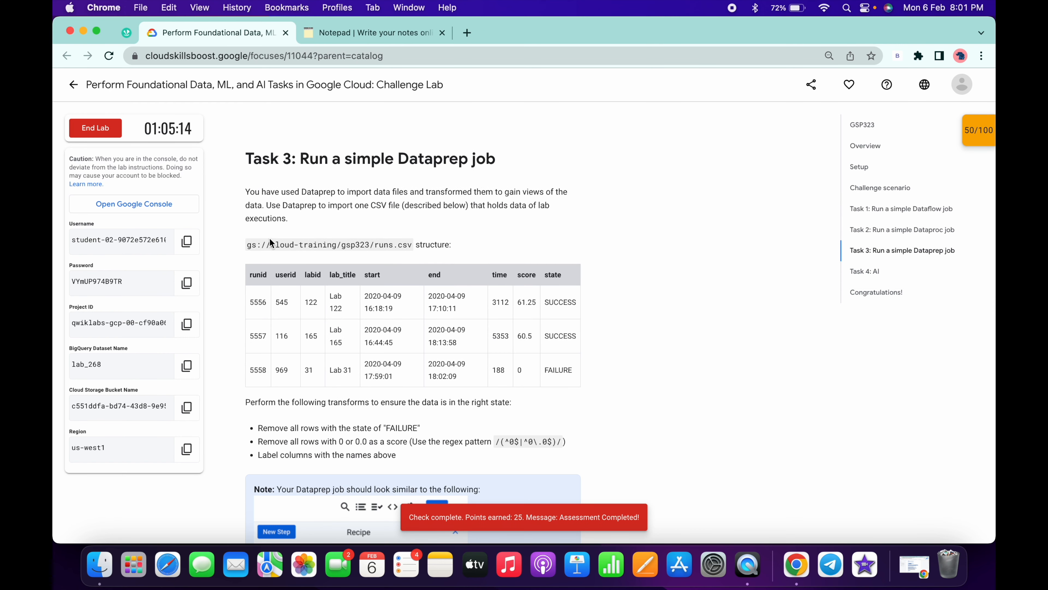
drag(248, 245, 410, 244)
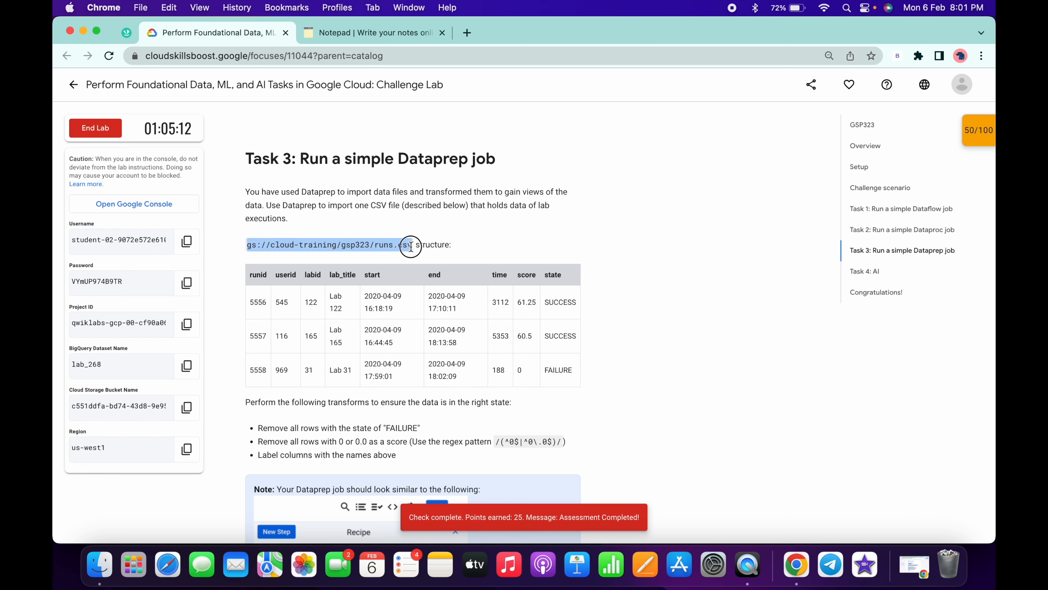
key(super+c)
key(ctrl+Right)
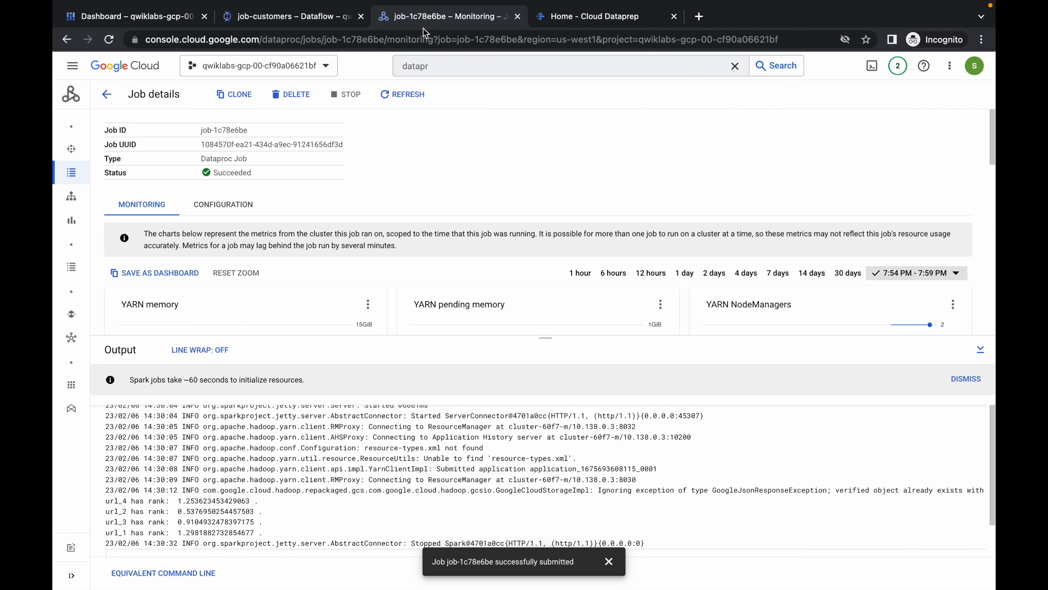
- Close the Dataflow and Dataproc job pages, dismiss the Dataprep maintenance notice, and create a new flow from scratch
click(362, 17)
click(362, 17)
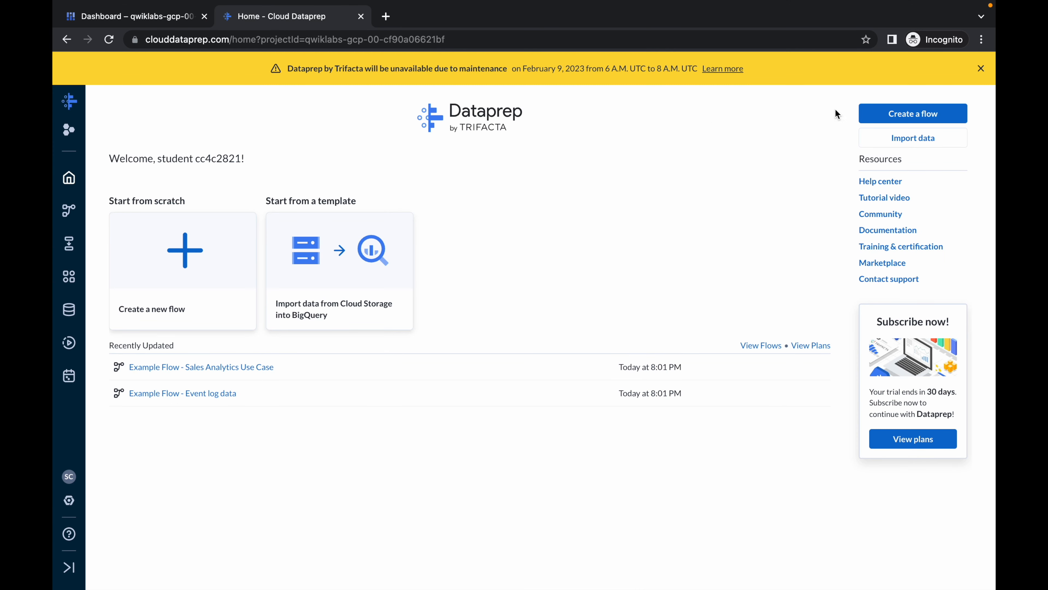
click(982, 68)
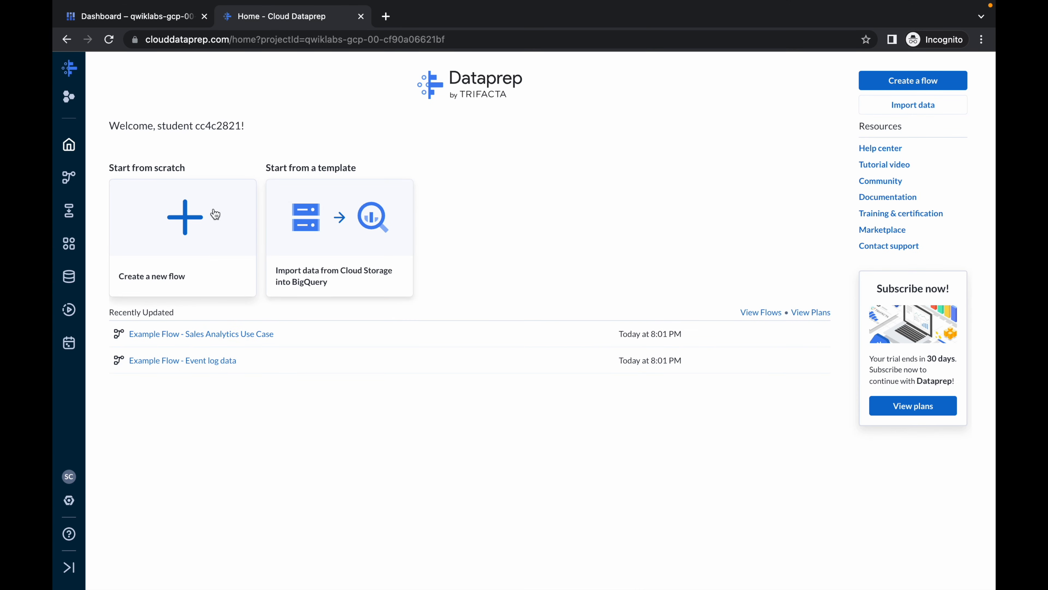
click(191, 216)
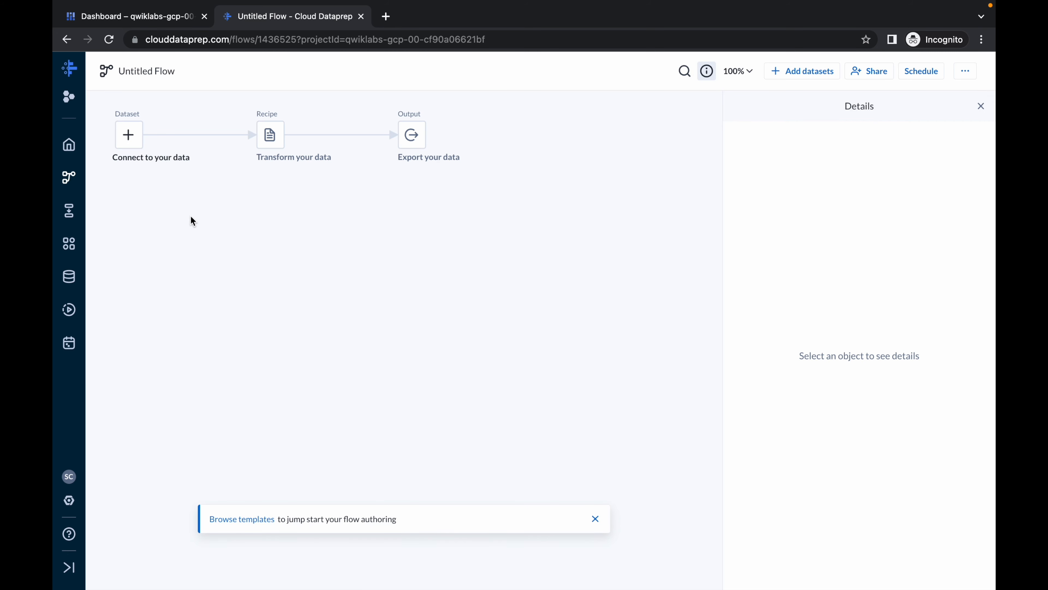
- Import gs://cloud-training/gsp323/runs.csv from Cloud Storage and add it to the untitled flow as a dataset
click(801, 72)
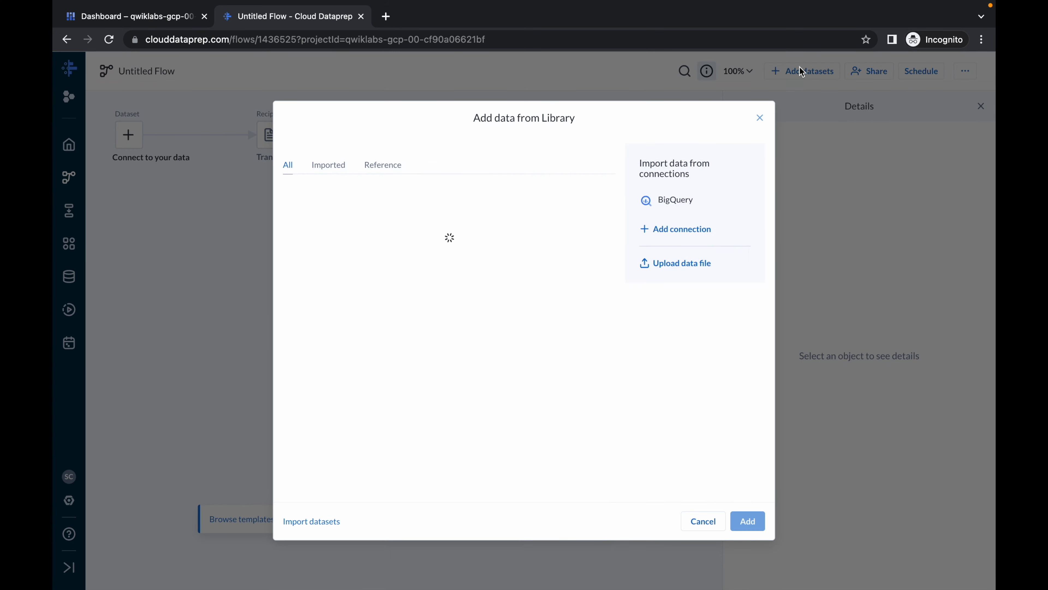
click(316, 522)
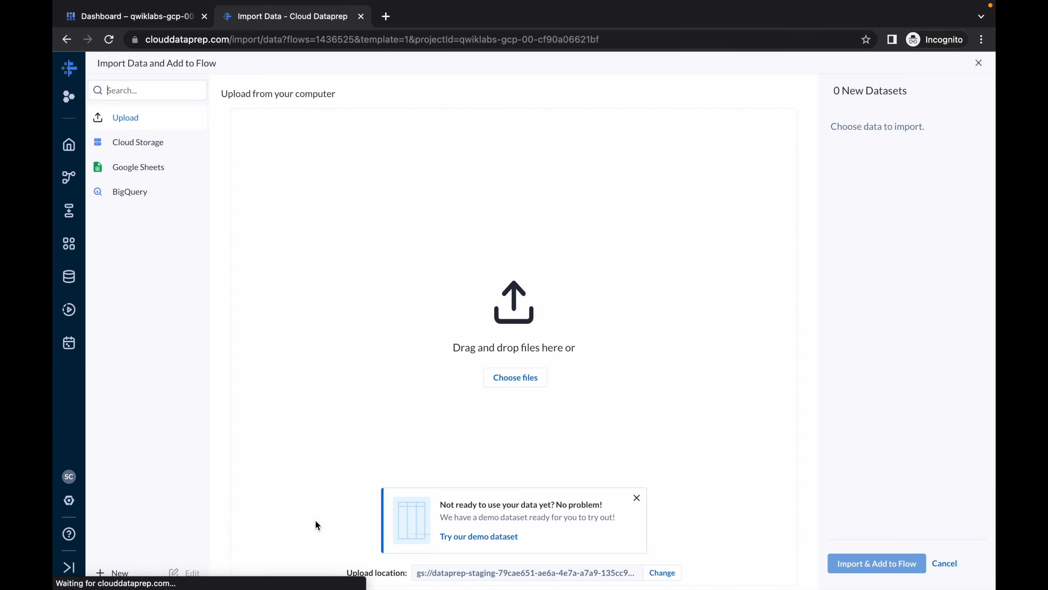
click(135, 149)
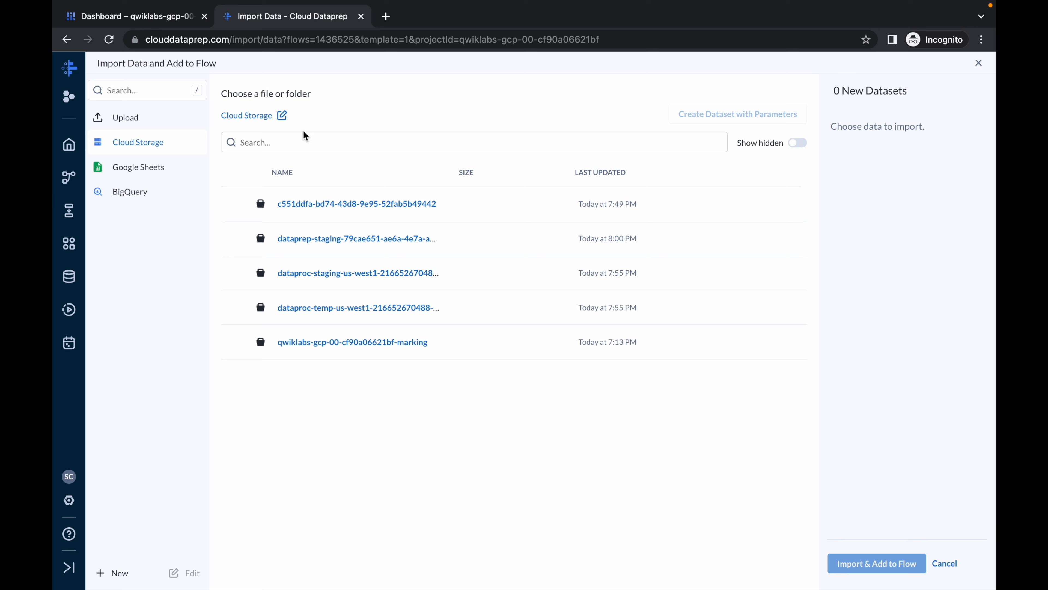
click(282, 116)
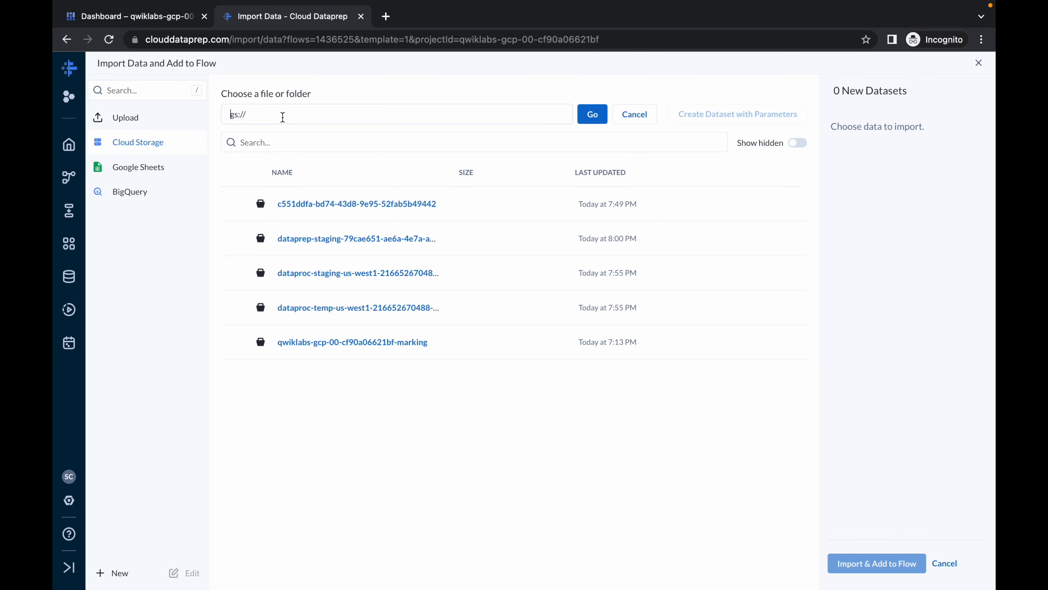
key(super+a)
key(BackSpace)
key(super+v)
key(ctrl+Left)
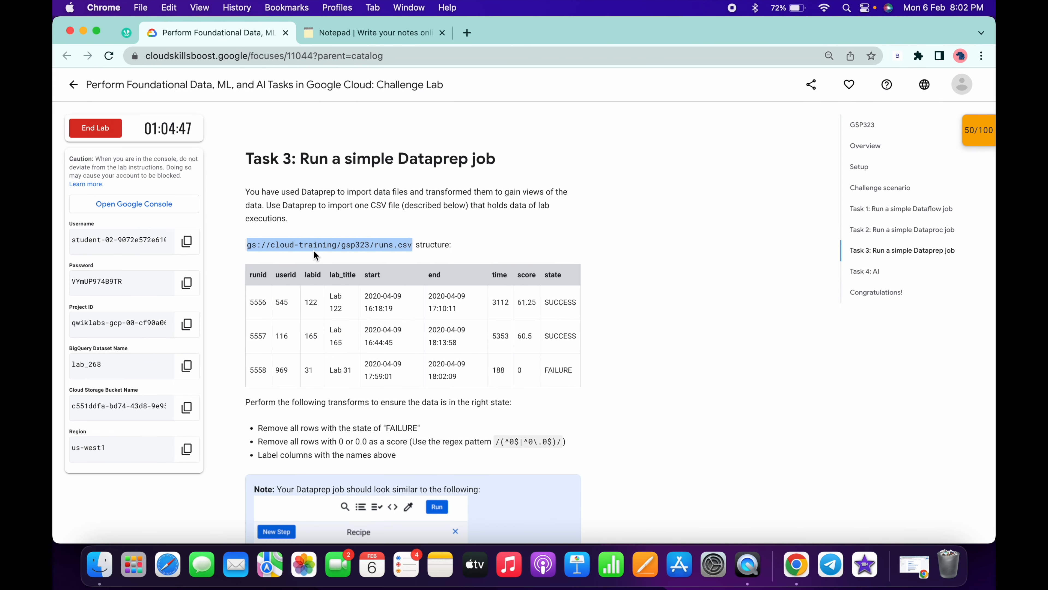
key(ctrl+Right)
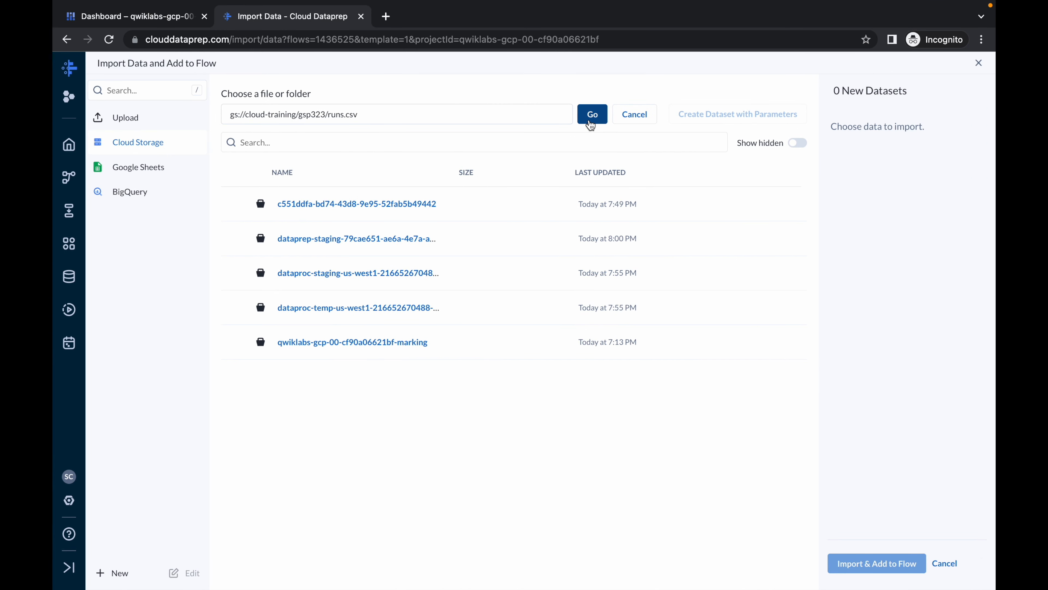
click(592, 114)
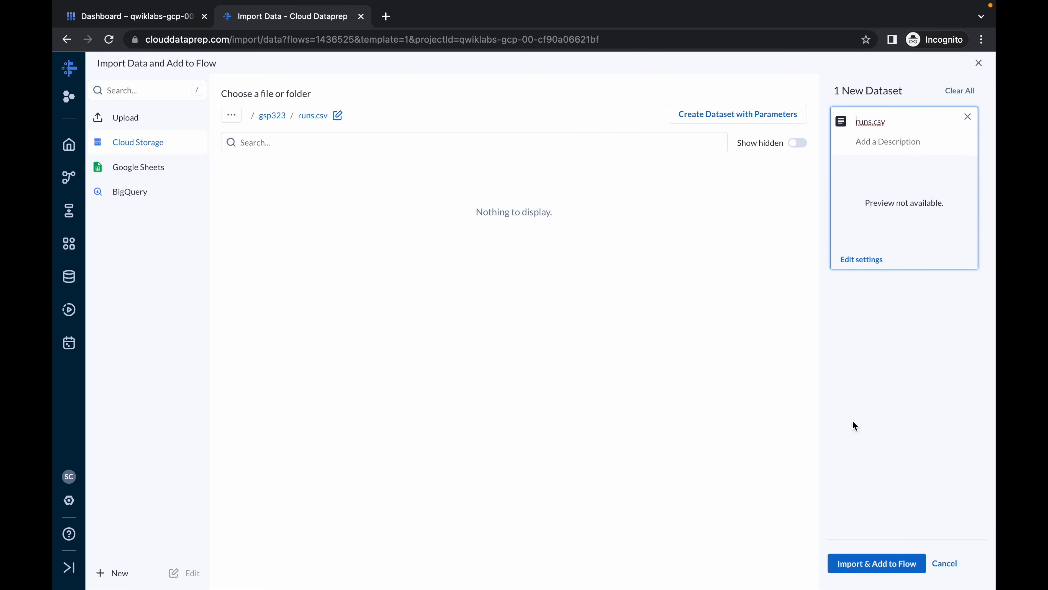
click(866, 565)
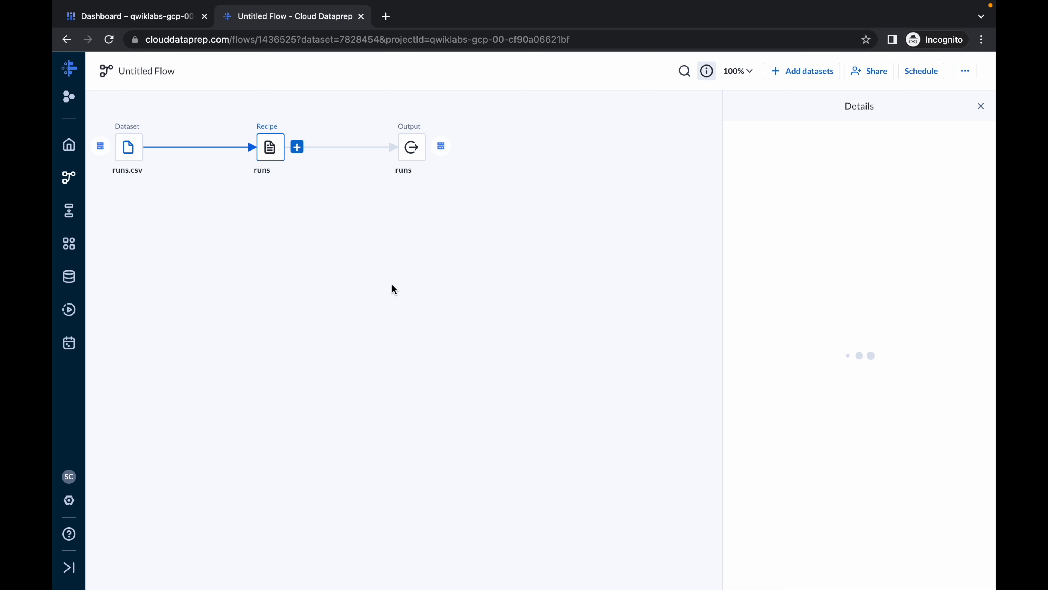
- Open the runs recipe for editing and review the required transforms in the lab's Task 3 instructions
double_click(271, 150)
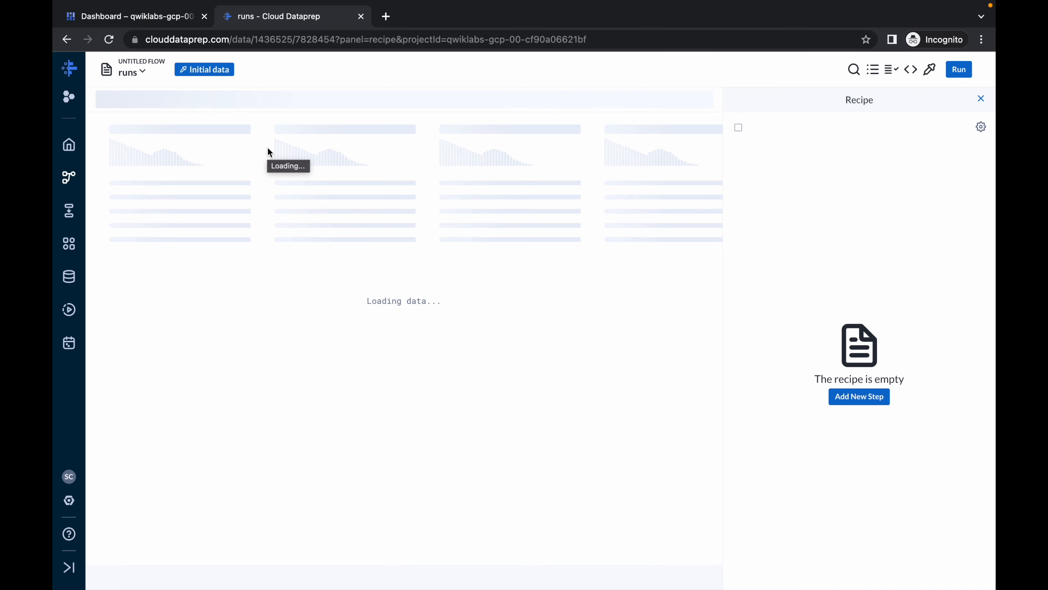
key(ctrl+Left)
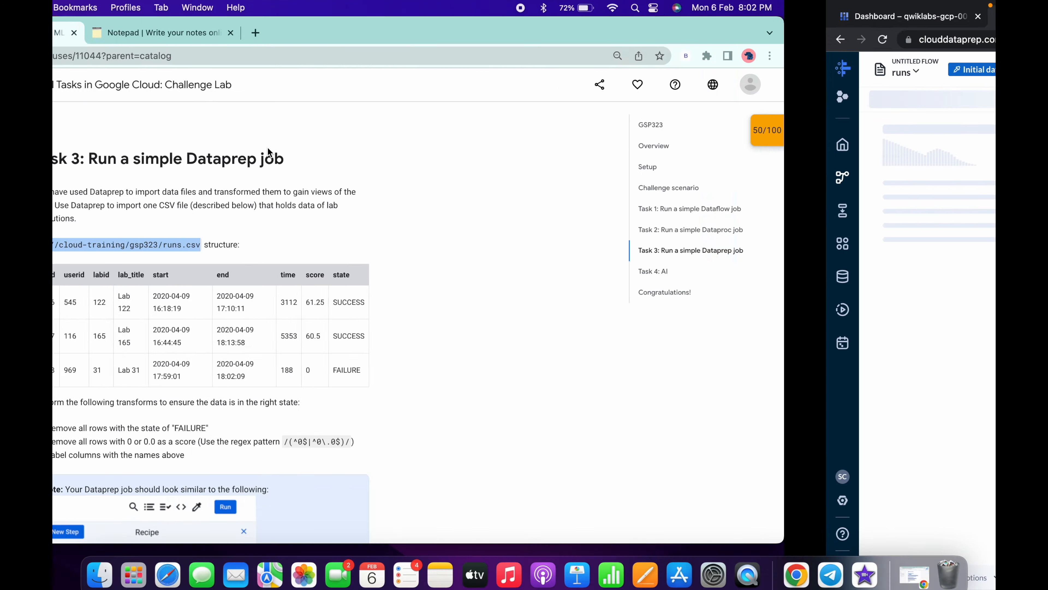
scroll(337, 345, down, 15)
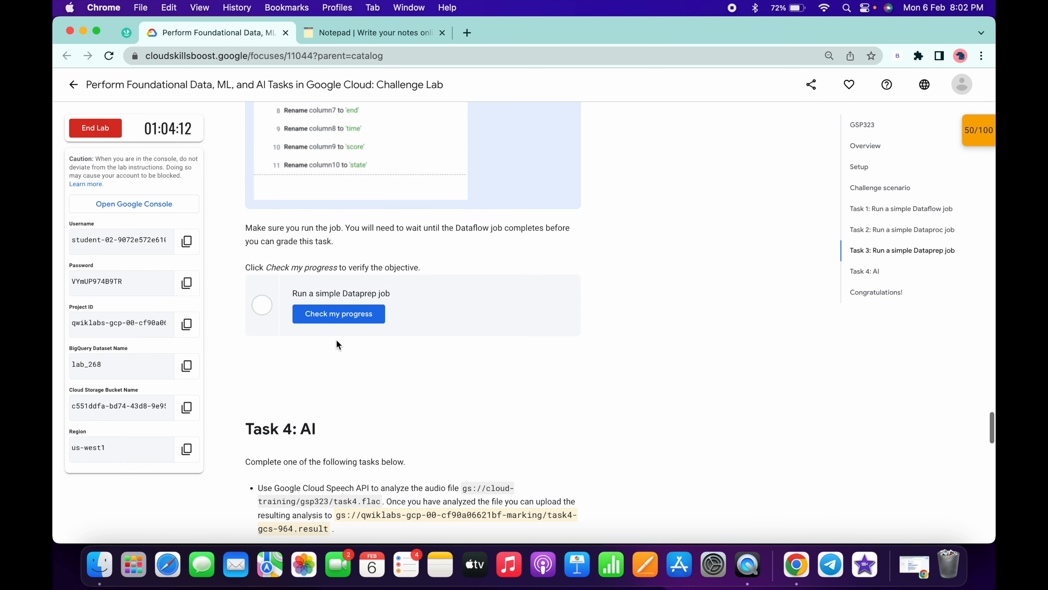
scroll(337, 345, up, 10)
scroll(337, 339, up, 1)
drag(282, 228, 488, 254)
click(523, 254)
key(ctrl+Right)
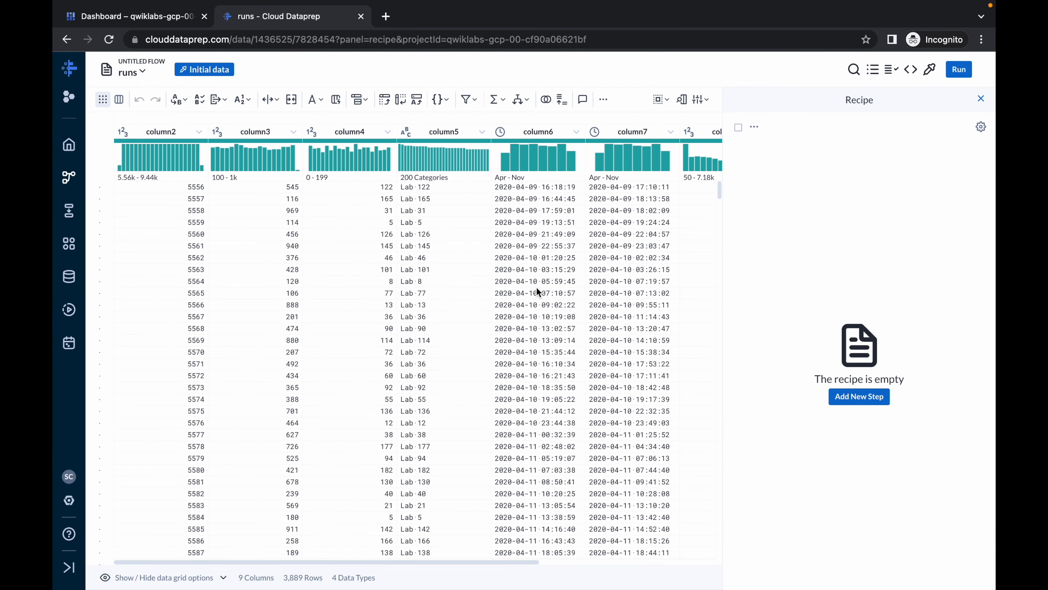
- Delete all rows whose column10 value is FAILURE
scroll(536, 289, right, 5)
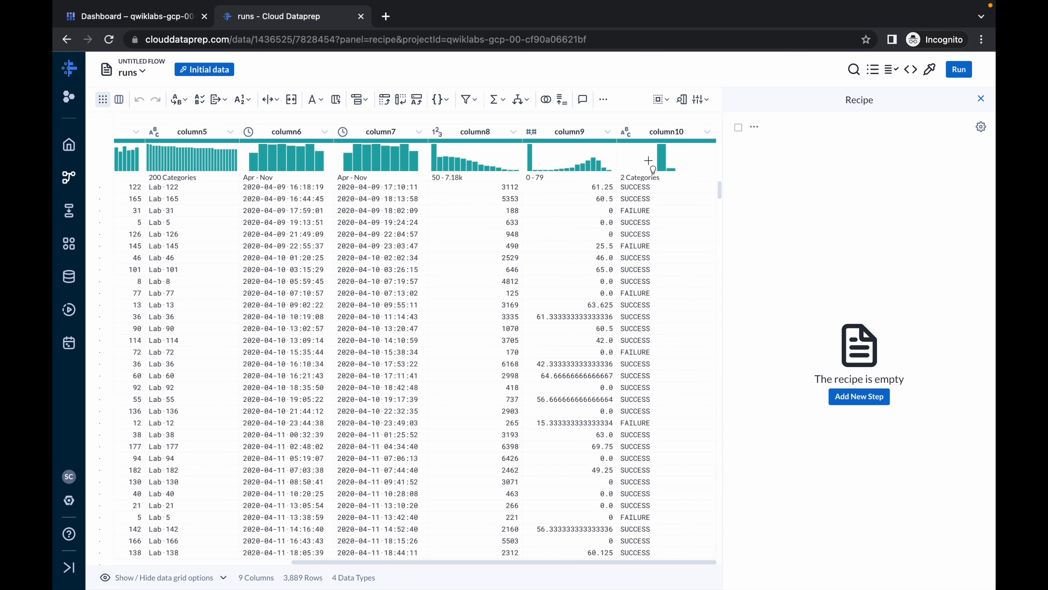
click(663, 134)
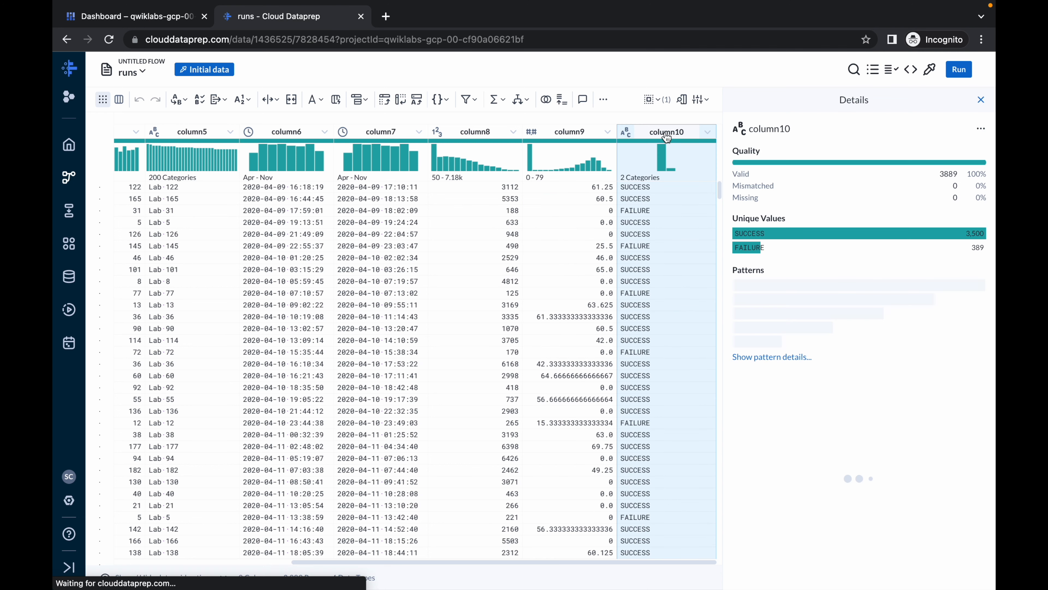
click(751, 248)
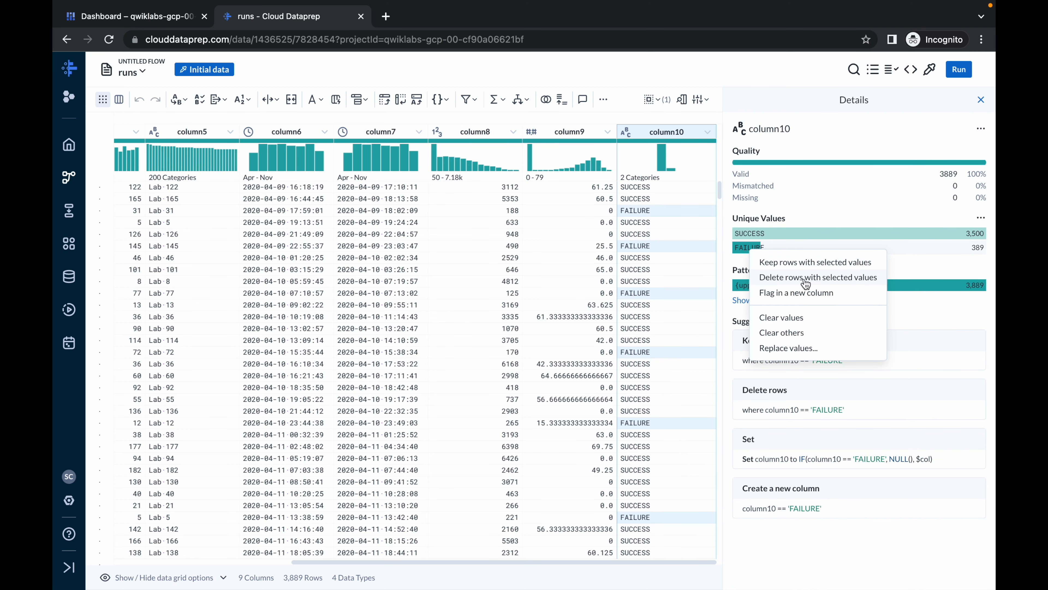
click(827, 278)
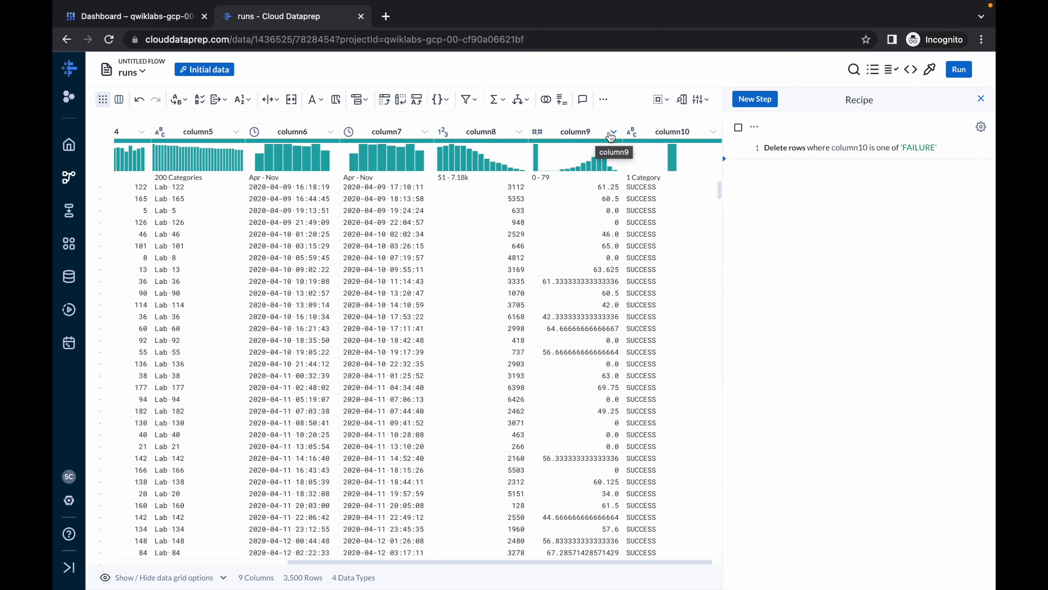
- Add a filter step that keeps the rows where column9 contains the lab's regex pattern /(^0$|^0\.0$)/
click(614, 132)
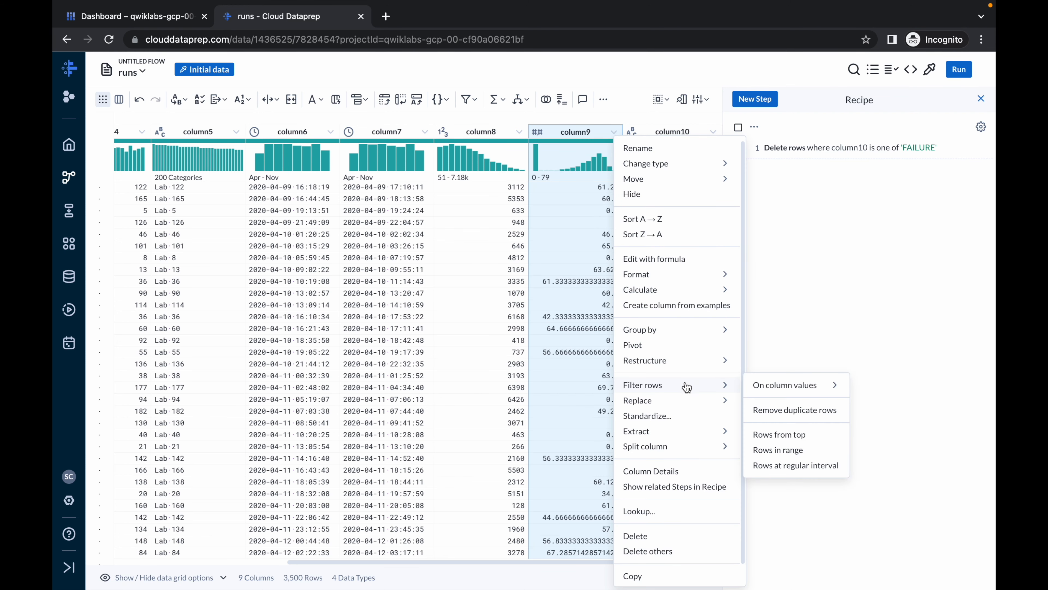
mouse_move(684, 403)
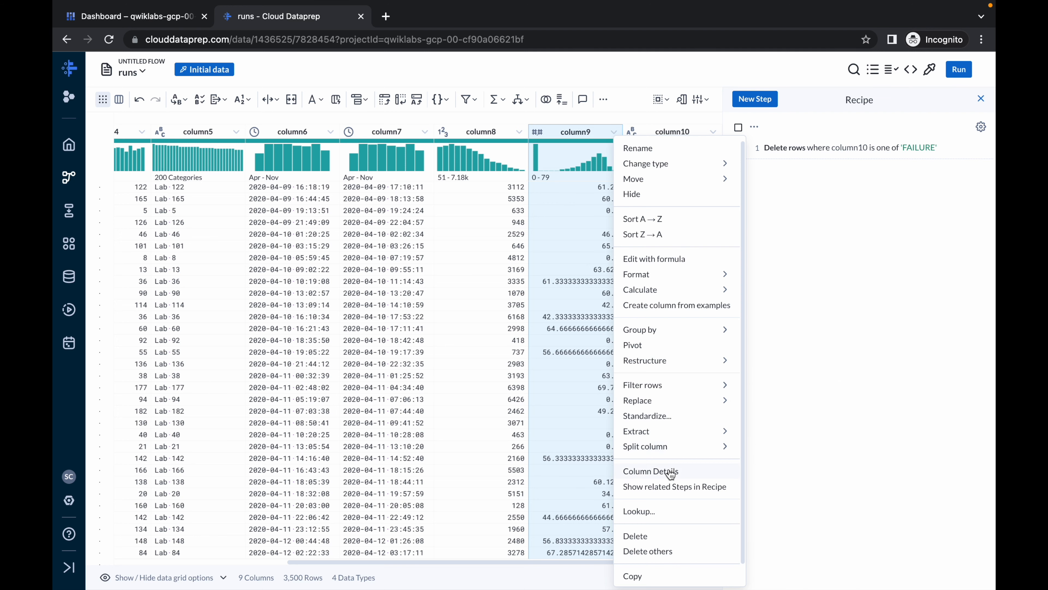
mouse_move(644, 387)
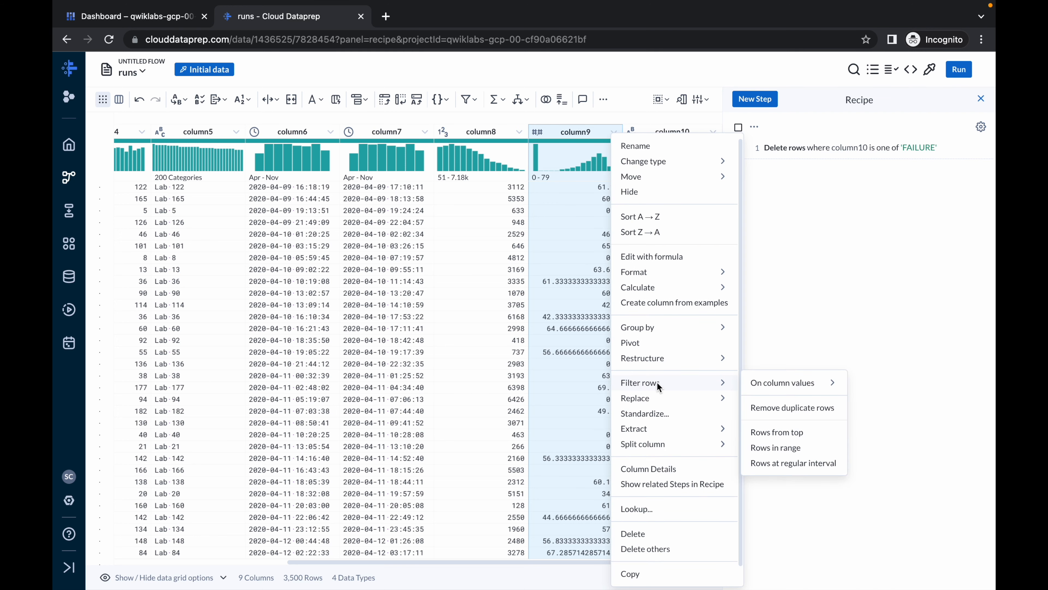
mouse_move(760, 386)
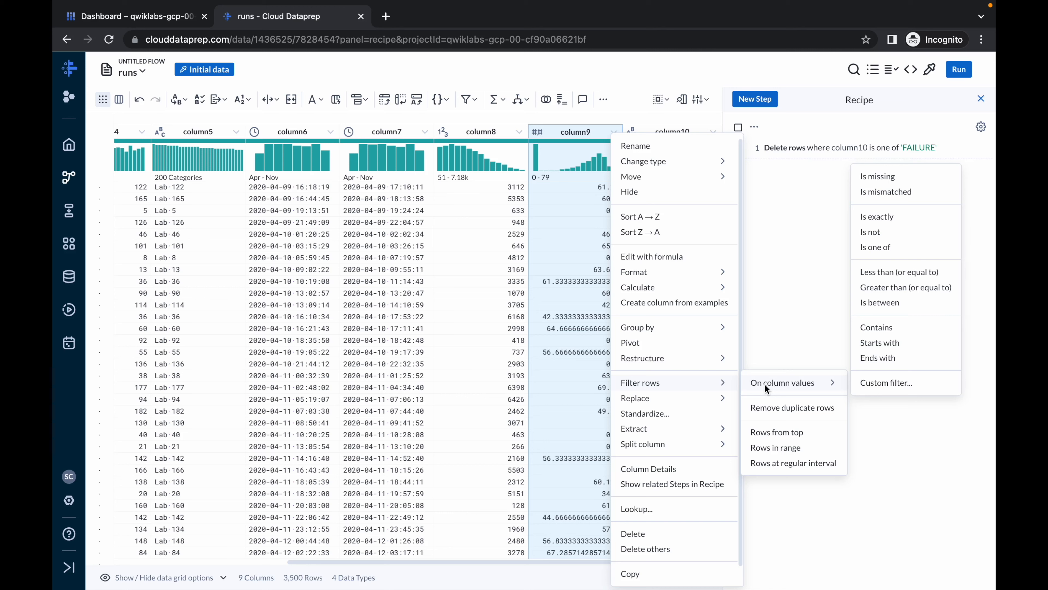
click(875, 326)
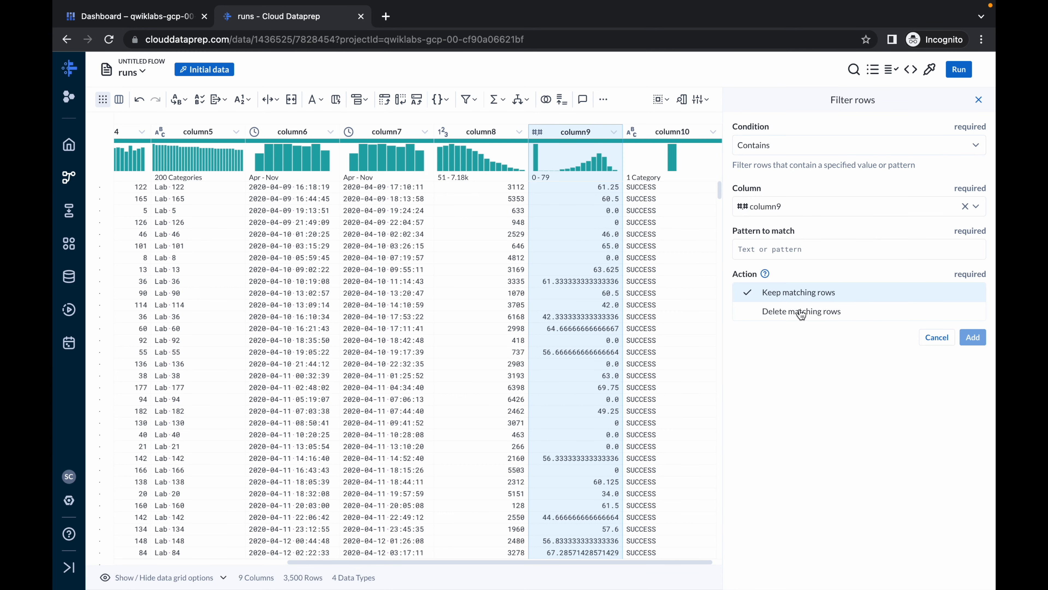
key(ctrl+Left)
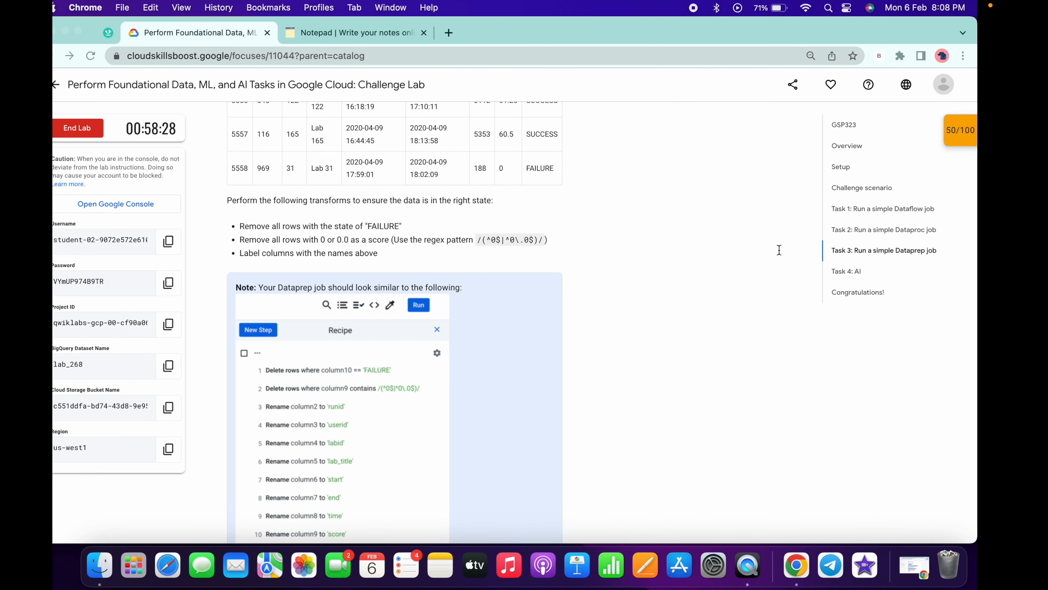
drag(496, 240, 564, 244)
key(super+c)
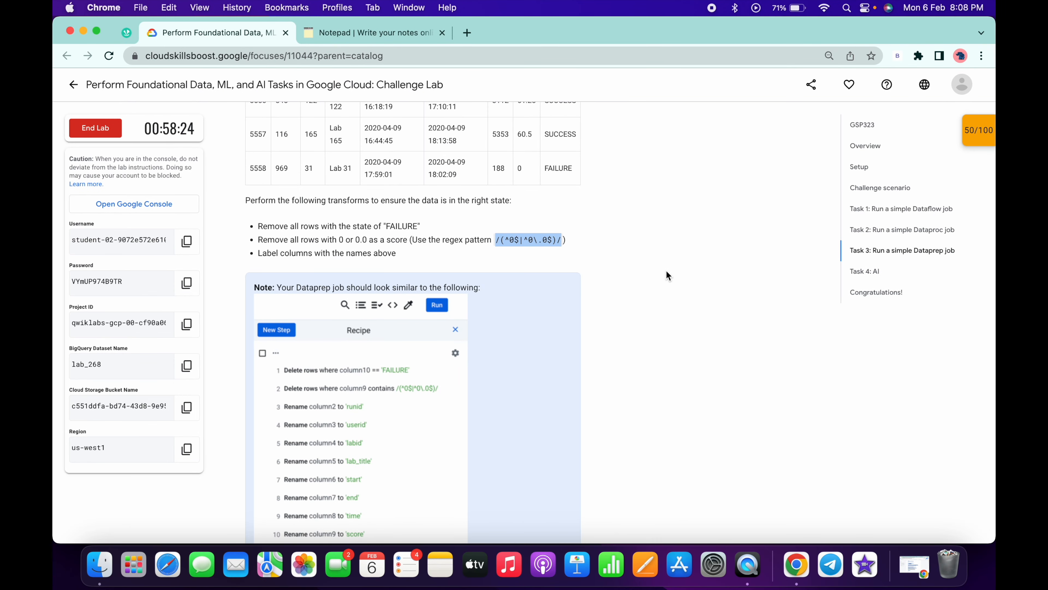
key(ctrl+Right)
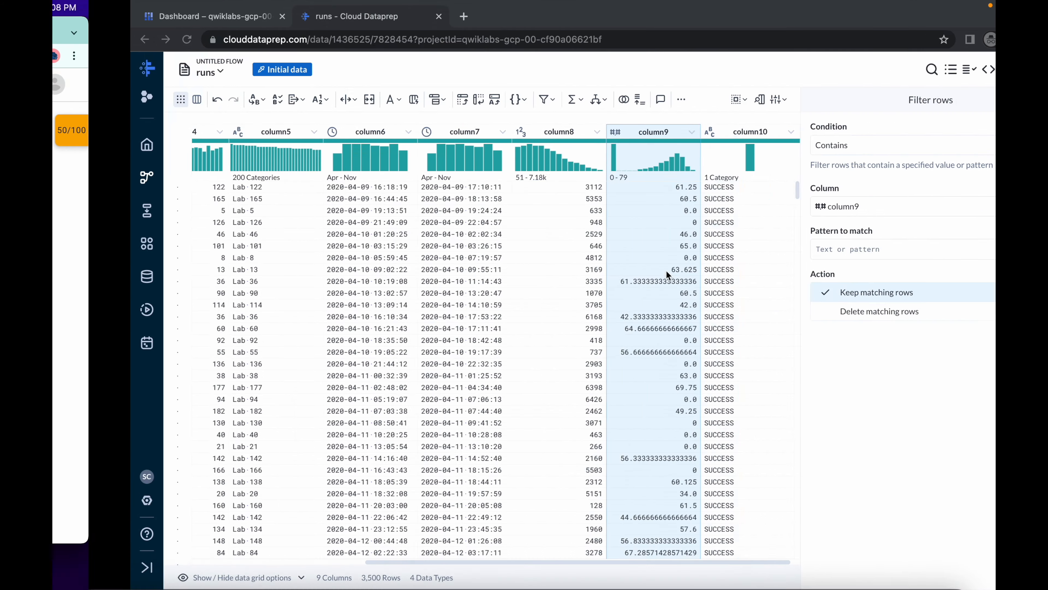
click(787, 246)
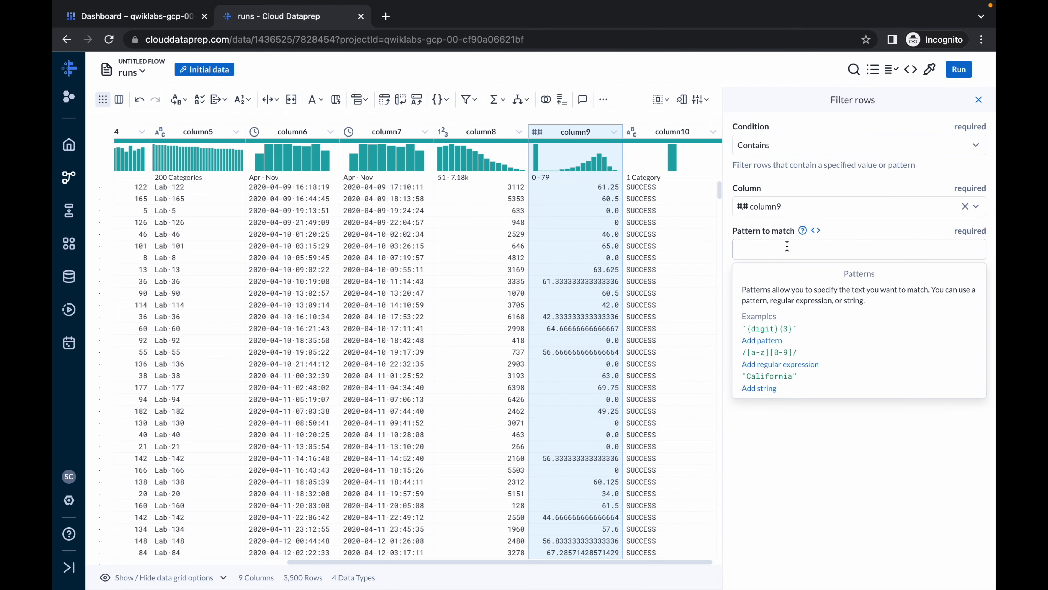
key(super+v)
click(973, 337)
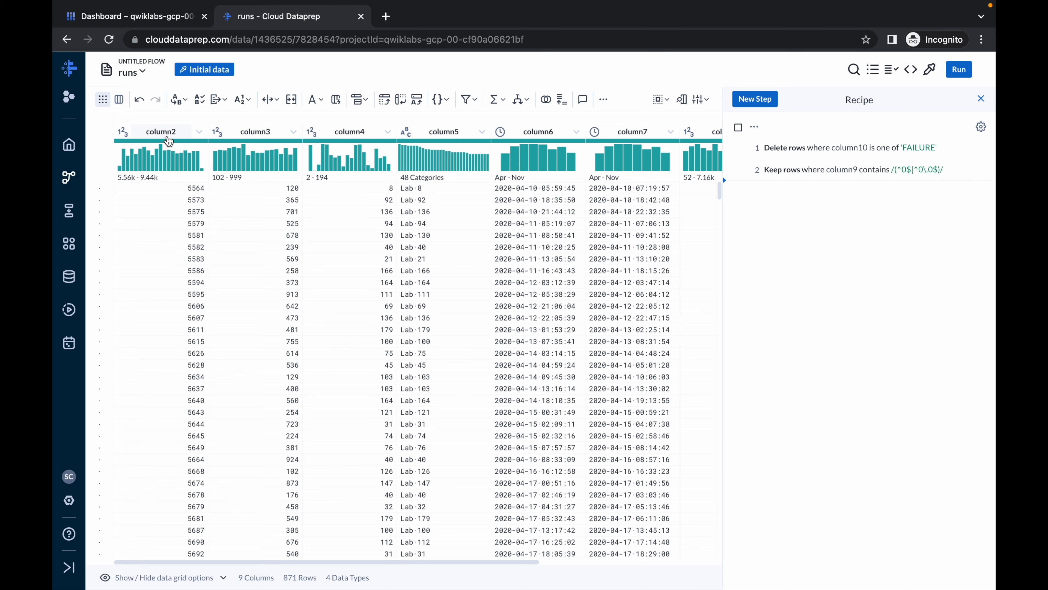
- Look up the first column name in the lab's Task 3 table and rename column2 to runid
scroll(169, 141, right, 5)
key(ctrl+Left)
key(ctrl+Right)
scroll(583, 198, left, 5)
key(ctrl+Left)
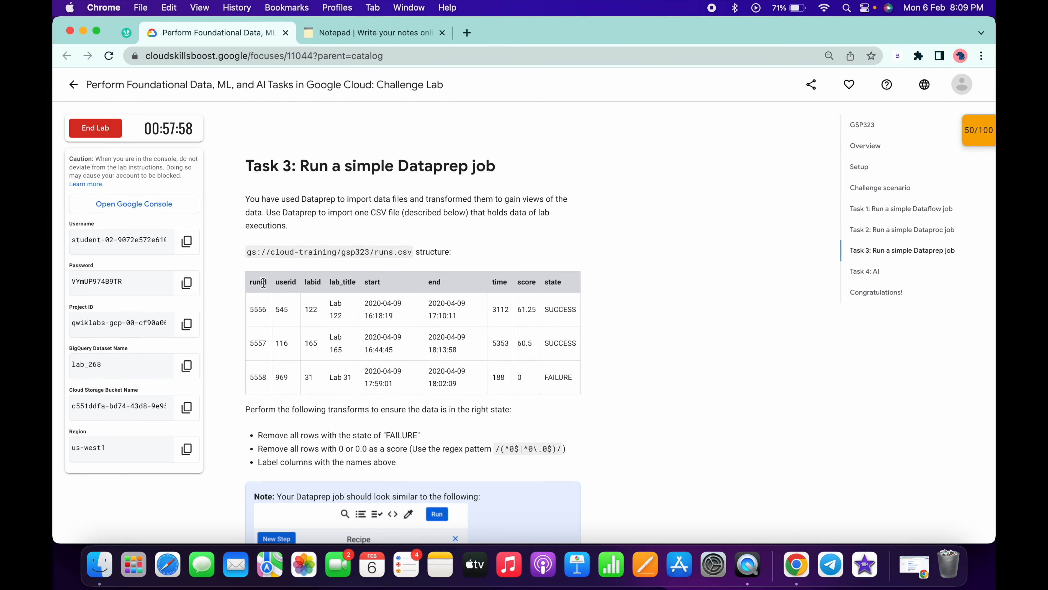
key(ctrl+Right)
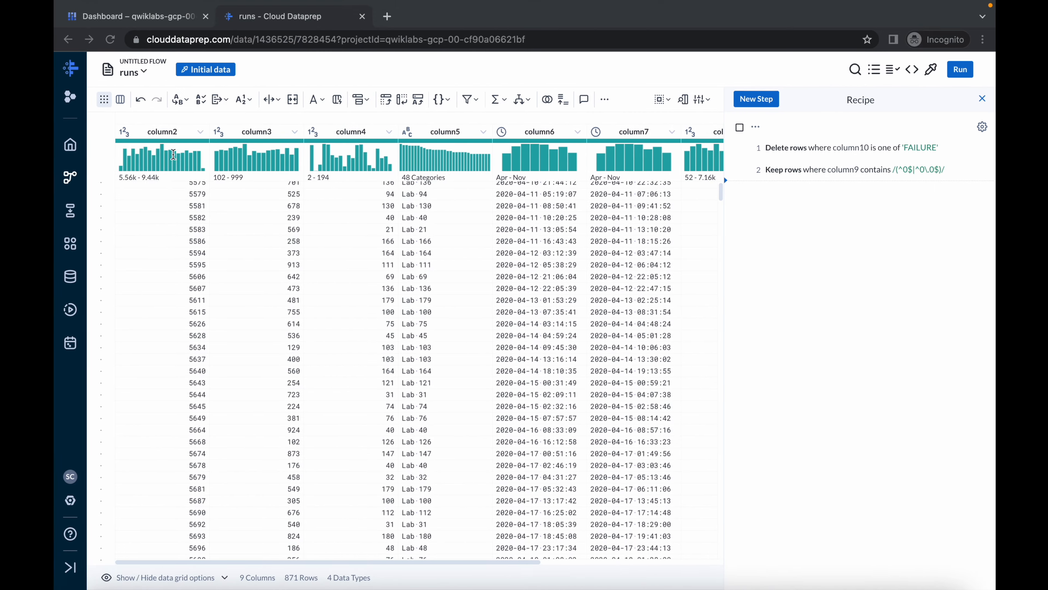
click(200, 132)
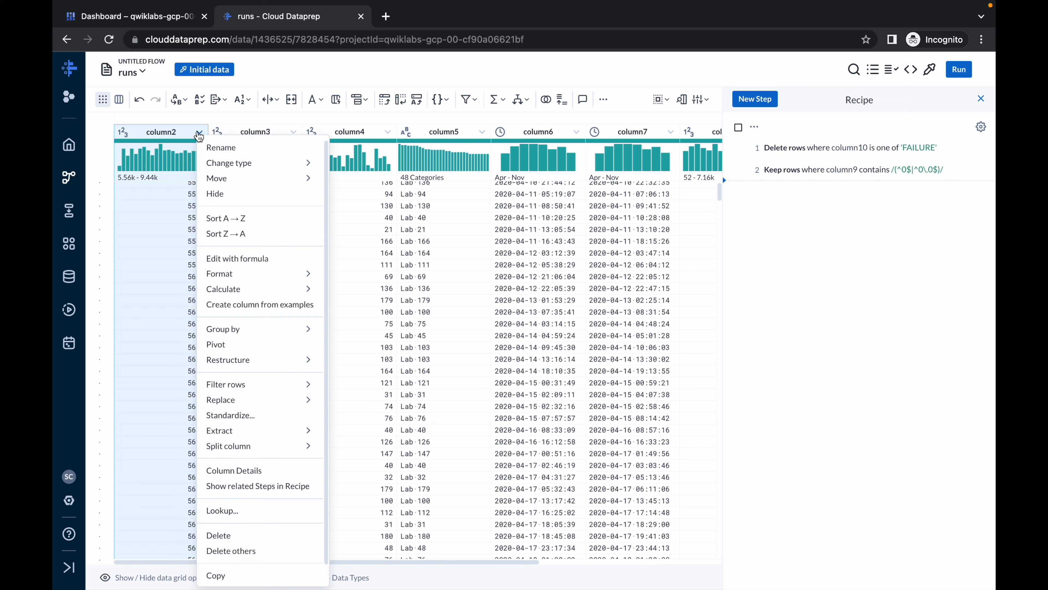
click(229, 151)
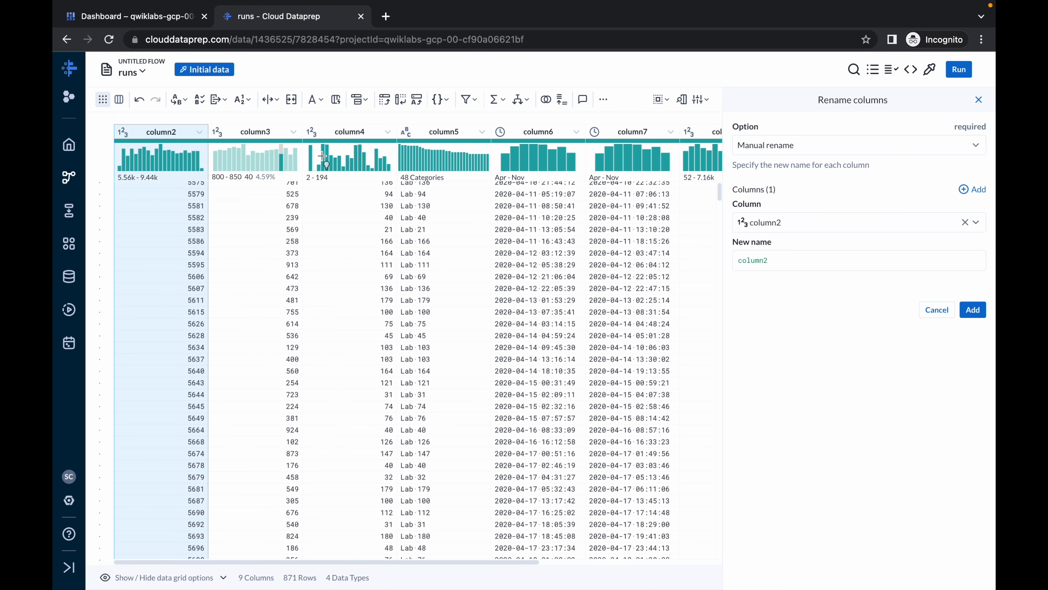
double_click(760, 259)
text(runid)
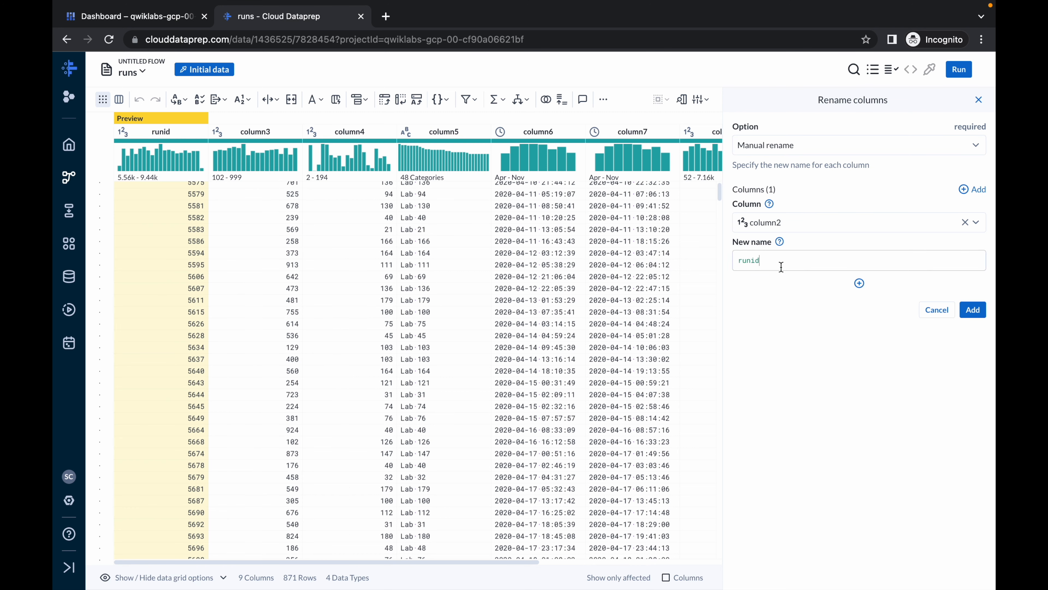
click(972, 310)
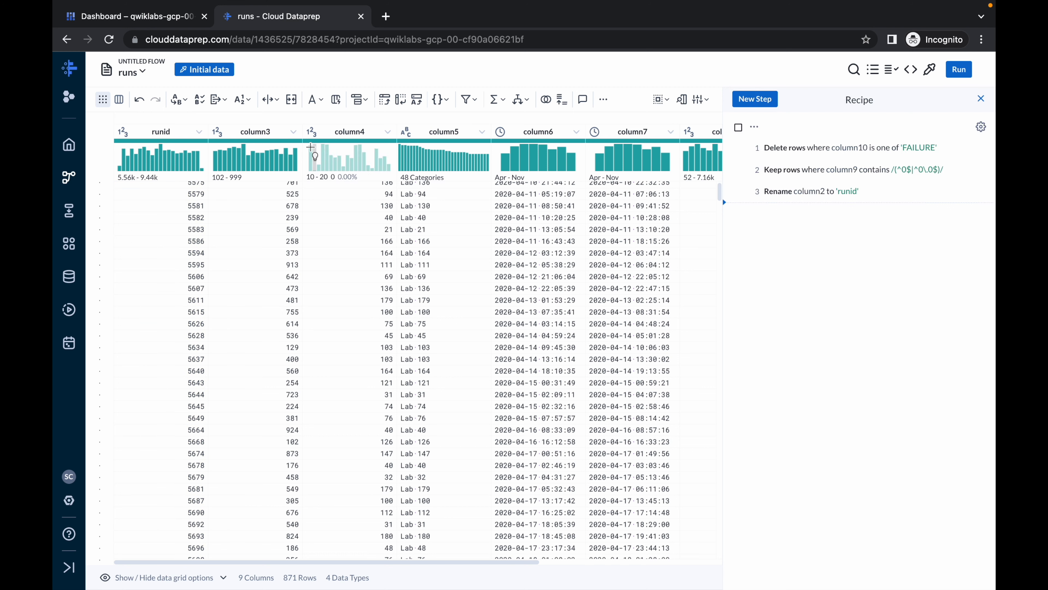
- Rename column3 to userid, copying the name from the table in the lab instructions
click(294, 133)
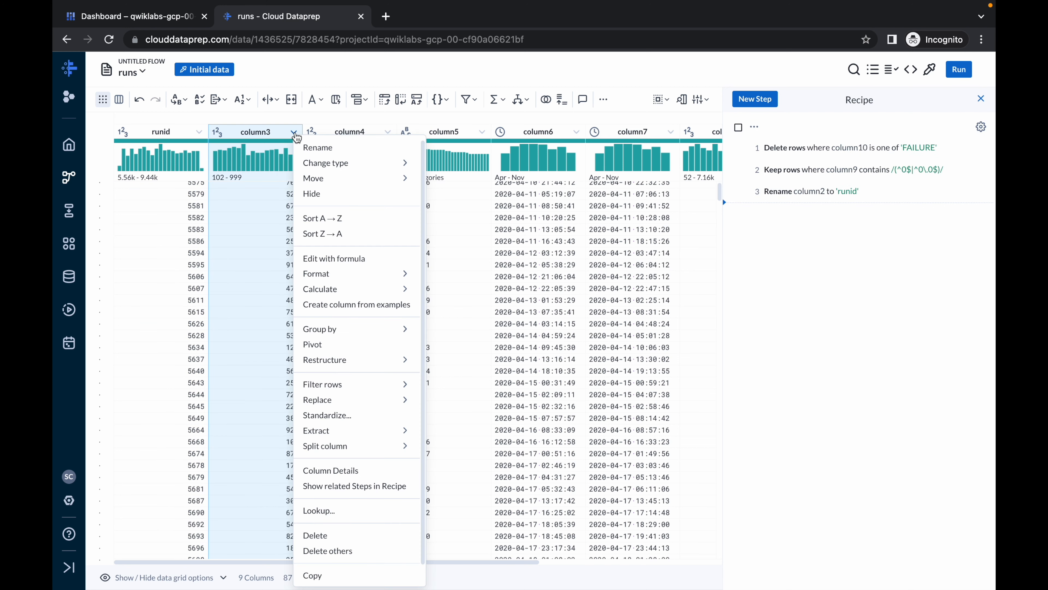
click(314, 148)
key(ctrl+Left)
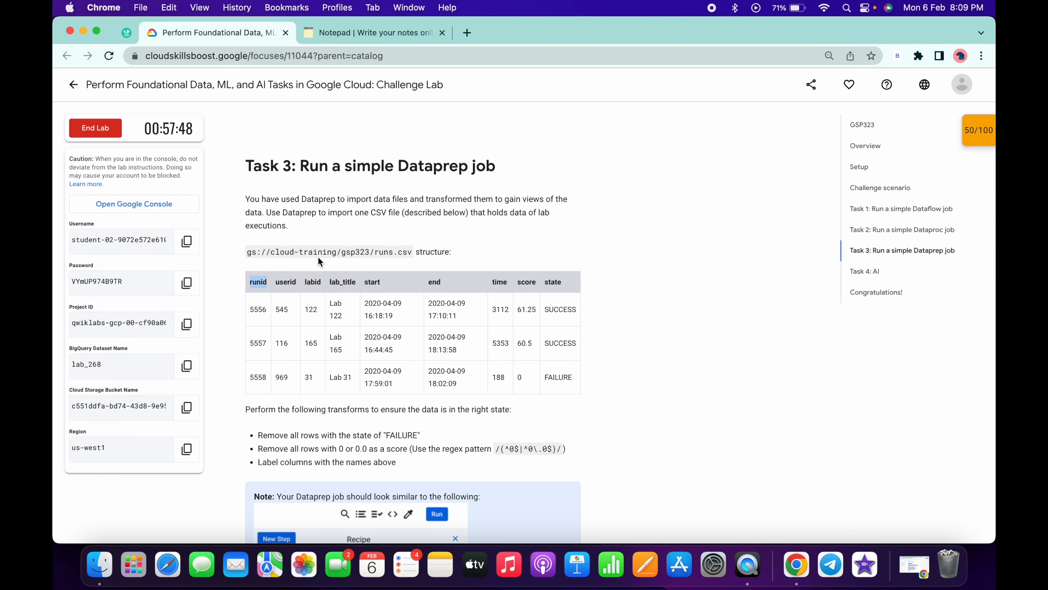
double_click(285, 282)
key(ctrl+c)
key(ctrl+Right)
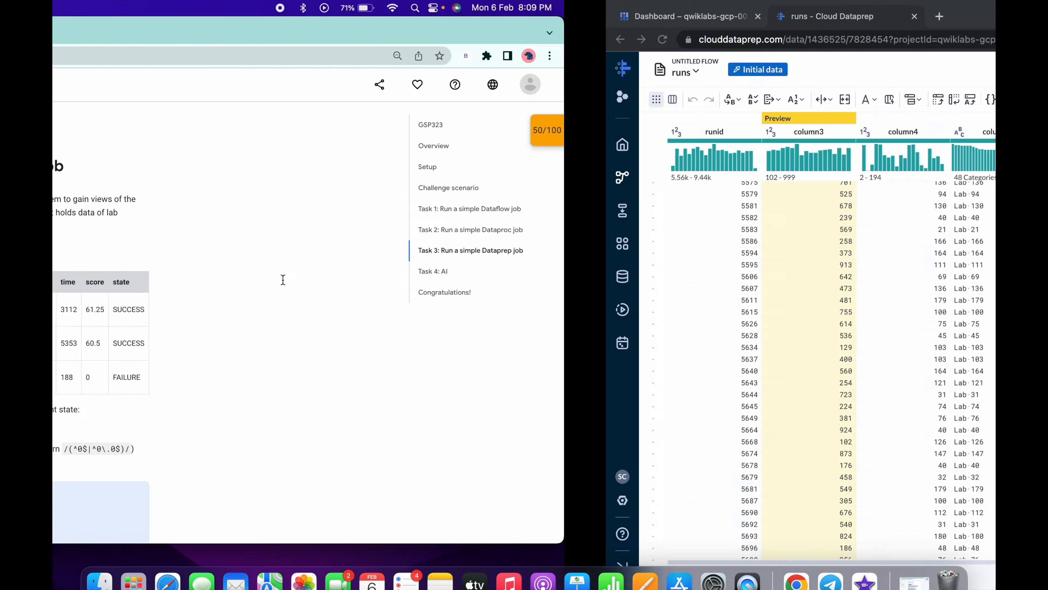
double_click(764, 261)
key(ctrl+v)
click(974, 308)
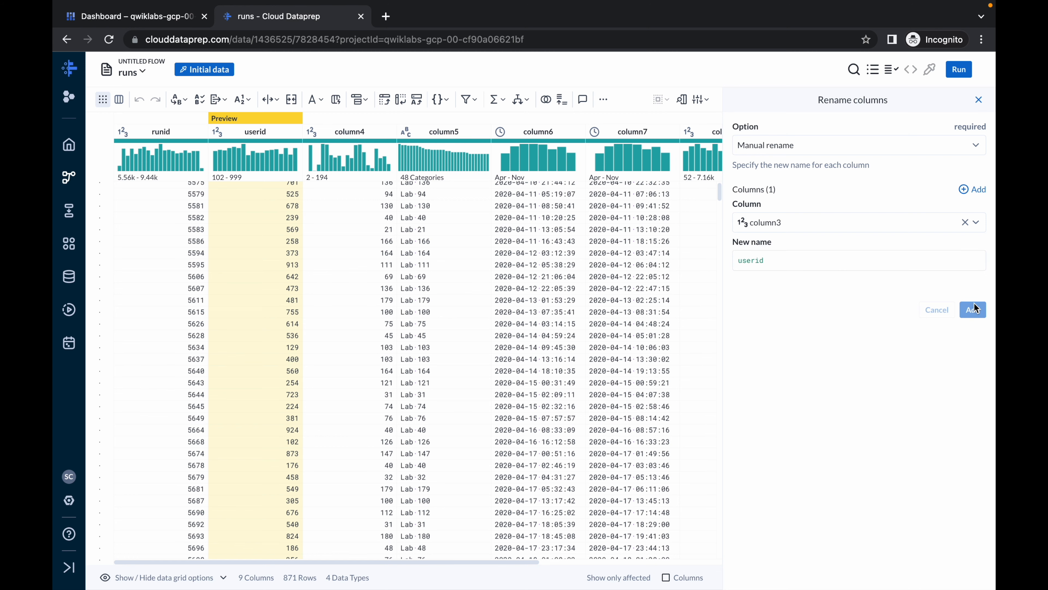
- Rename column4 to labid, copying the name from the lab's runs.csv structure table
key(ctrl+Left)
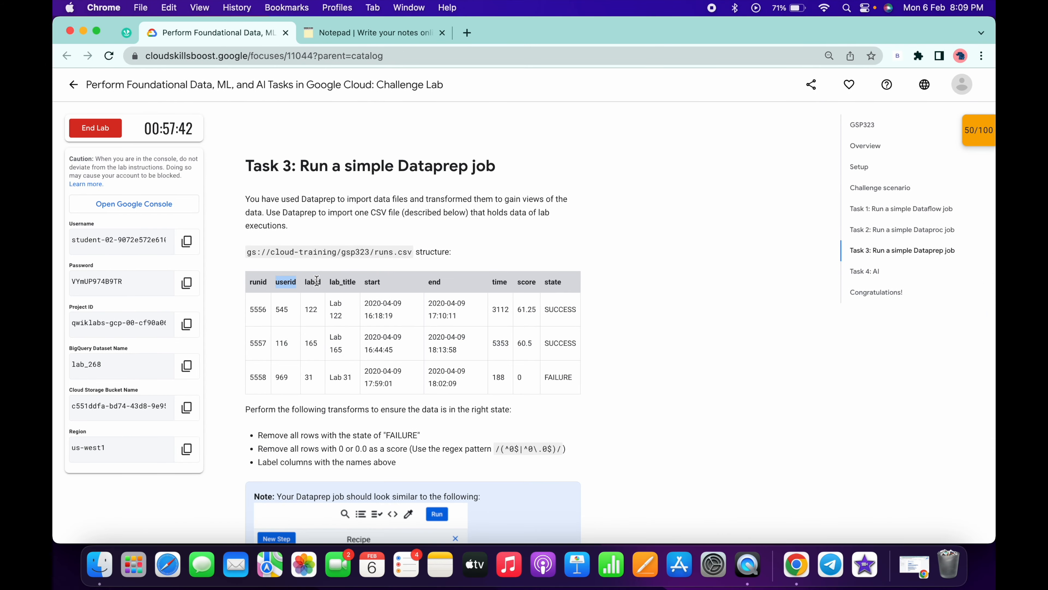
double_click(311, 281)
key(super+c)
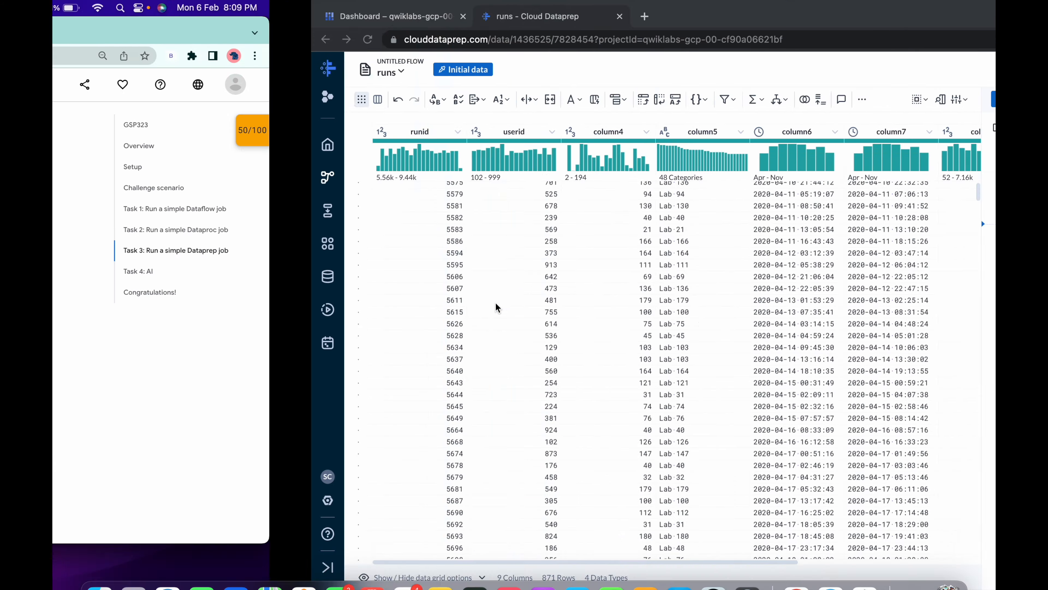
key(ctrl+Right)
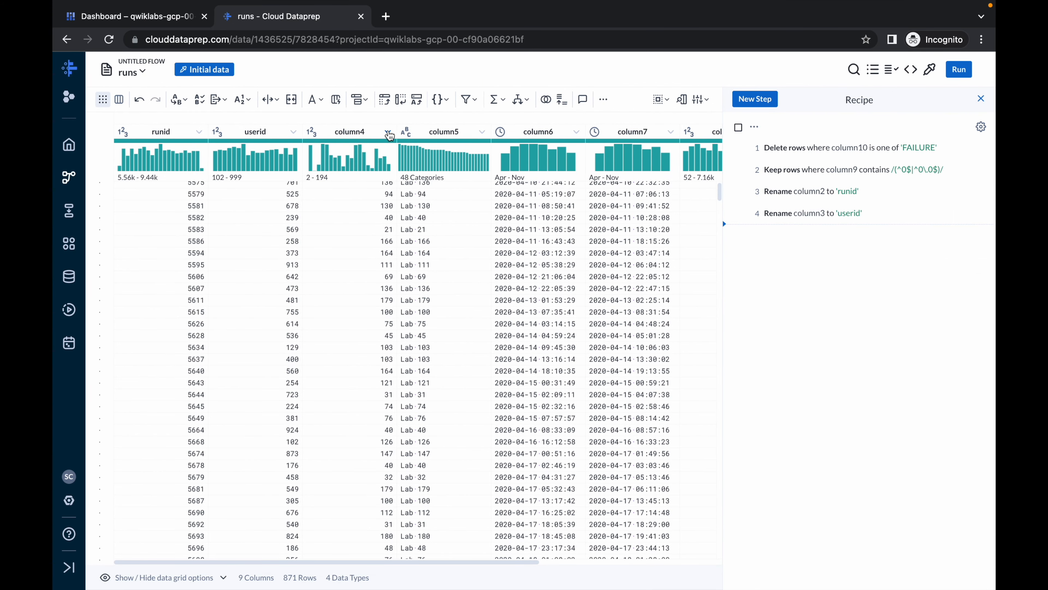
click(388, 132)
click(413, 143)
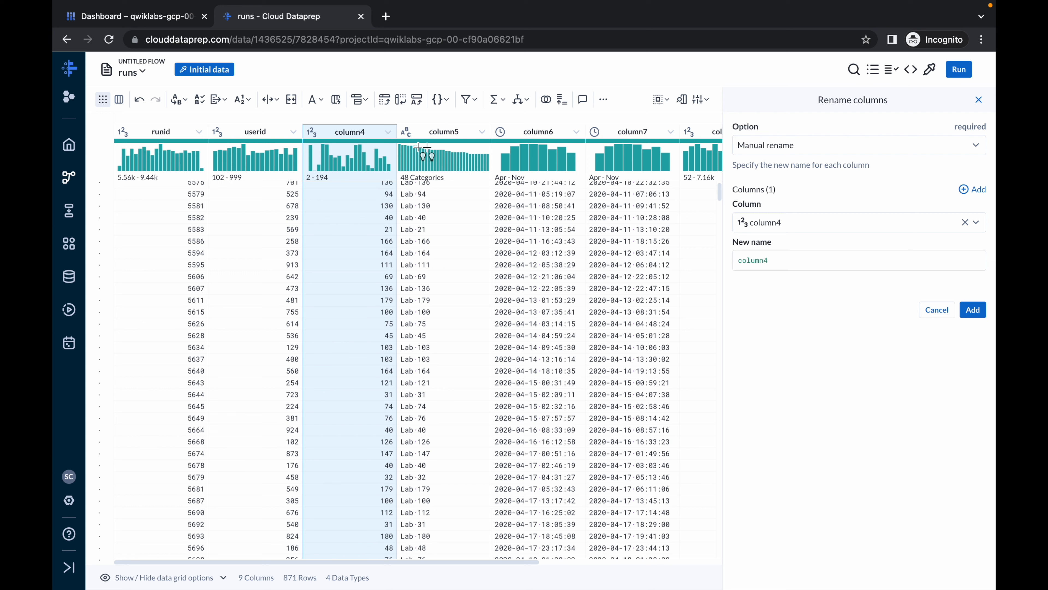
double_click(758, 260)
text(labid)
click(978, 309)
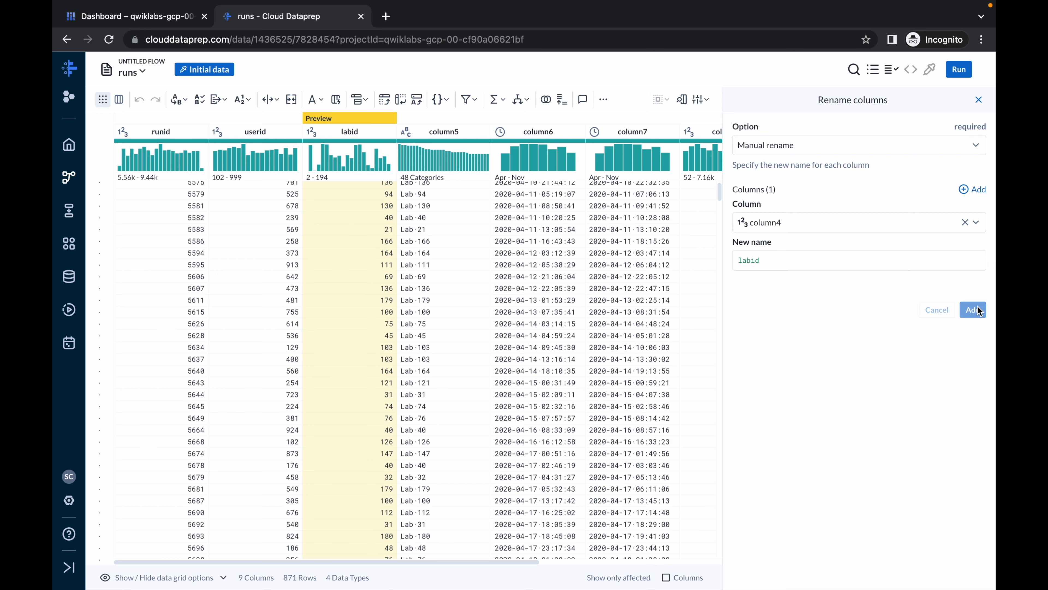
- Rename column5 to lab_title, matching the header in the lab's runs.csv structure table
click(483, 131)
click(506, 148)
double_click(755, 260)
key(super+v)
click(972, 310)
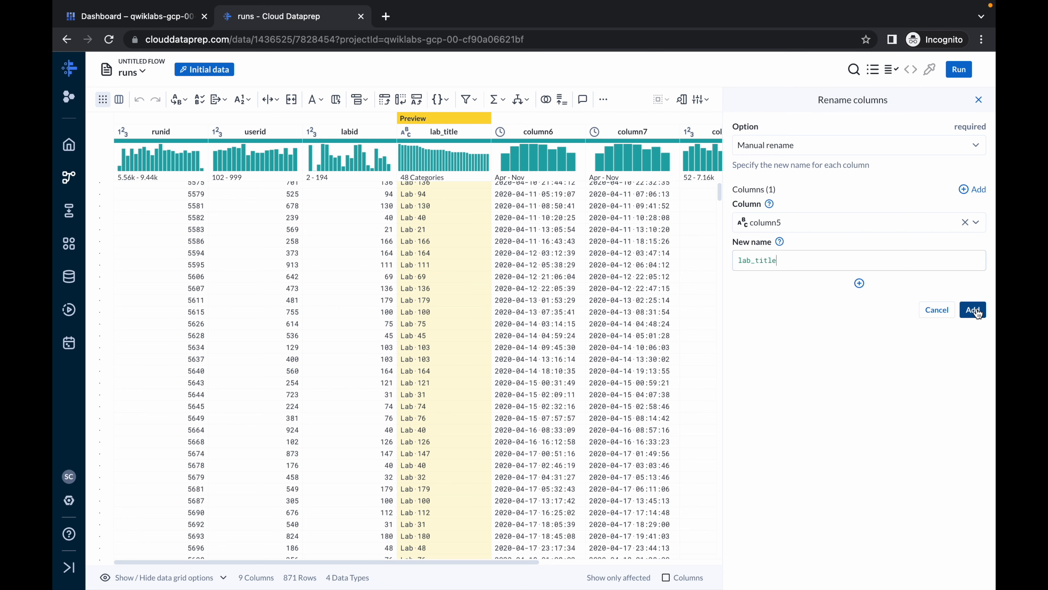
- Check the next header in the lab's Task 3 table and rename column6 to start
key(ctrl+Left)
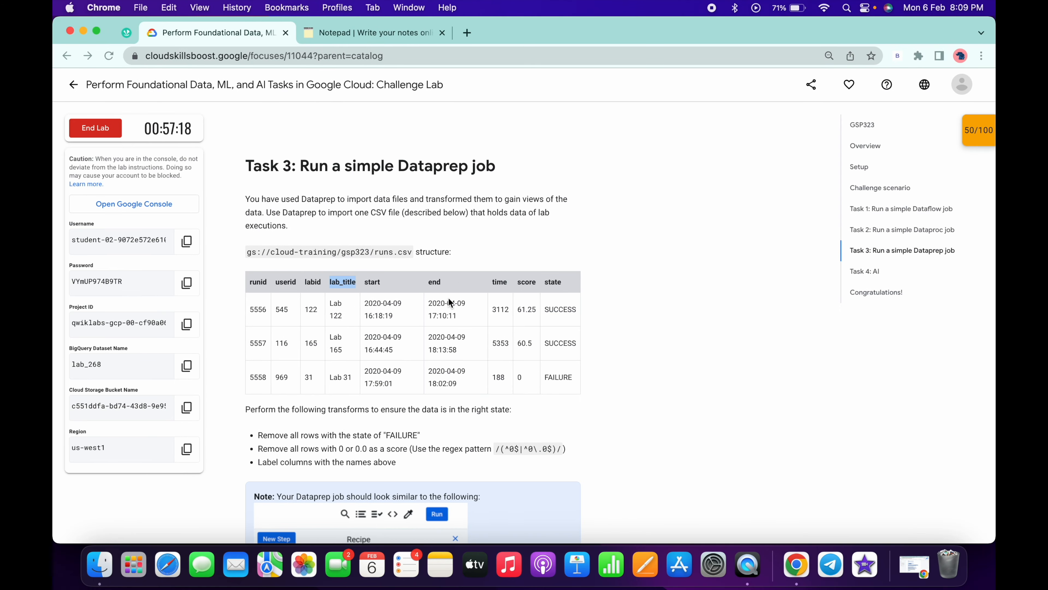
key(ctrl+Right)
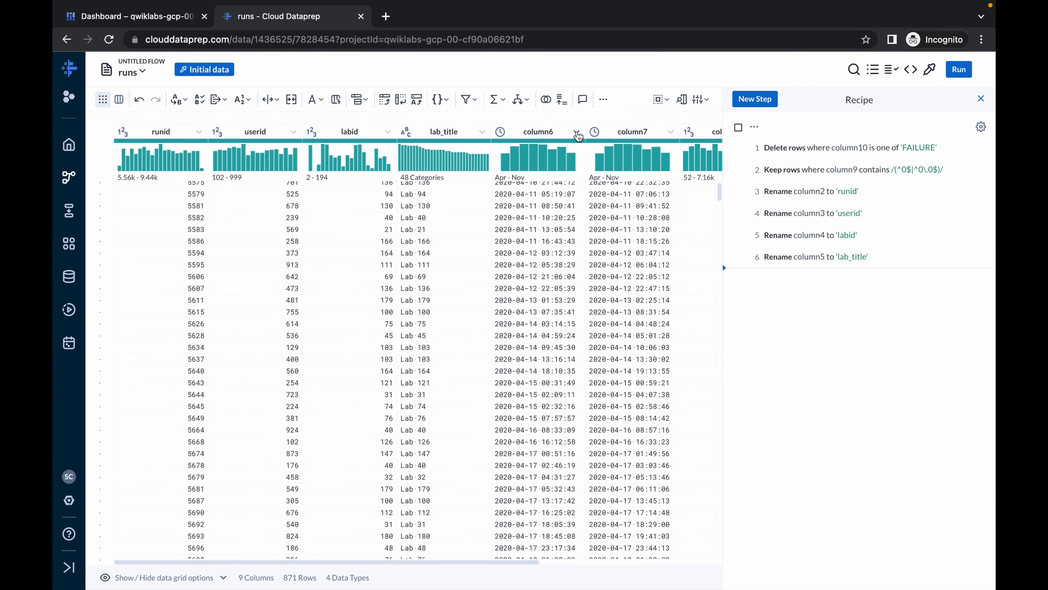
click(577, 135)
click(597, 149)
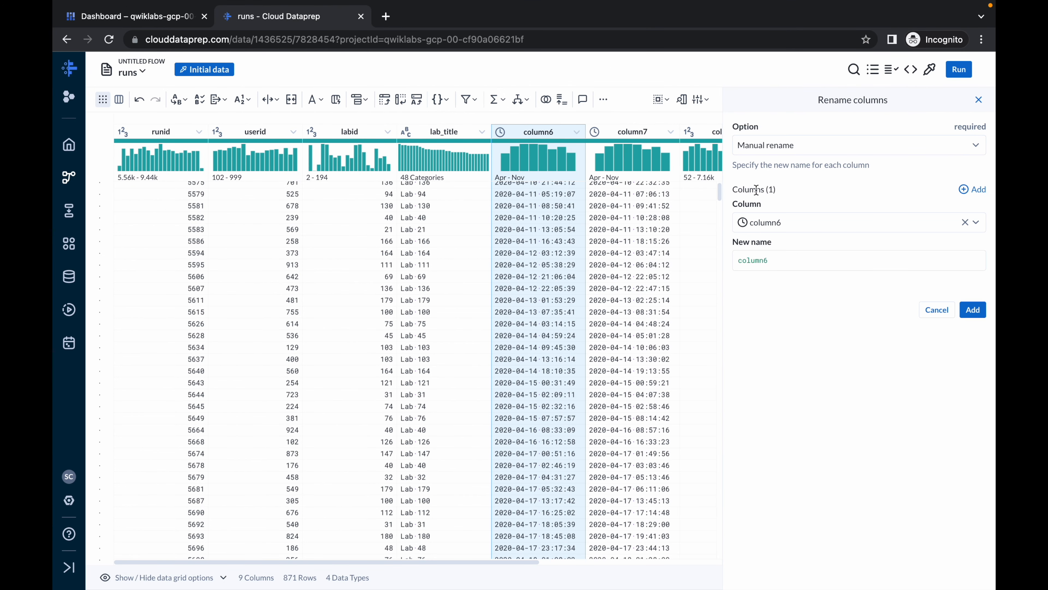
double_click(746, 261)
text(start)
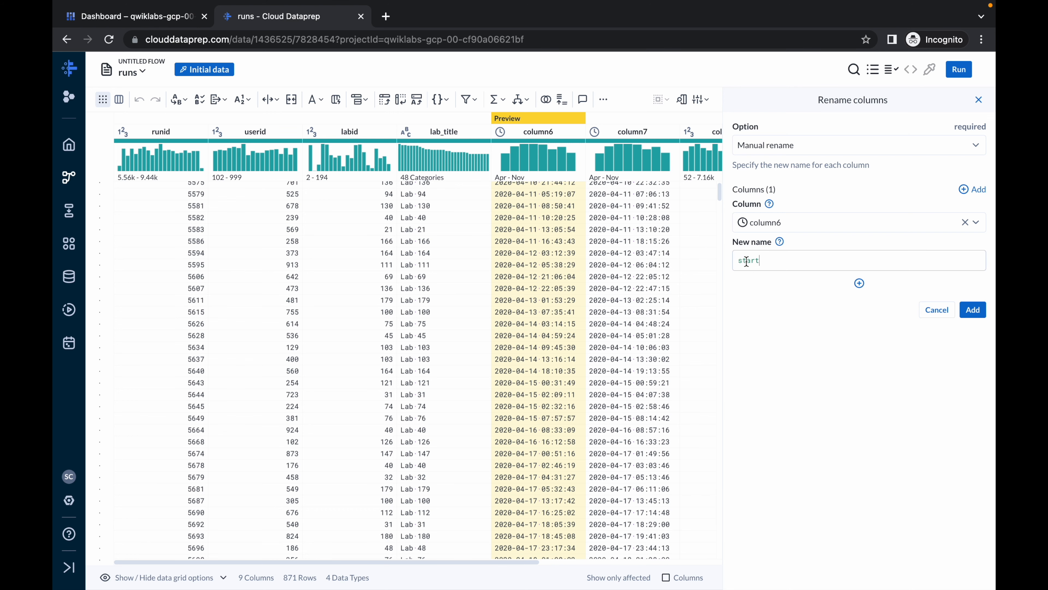
click(972, 309)
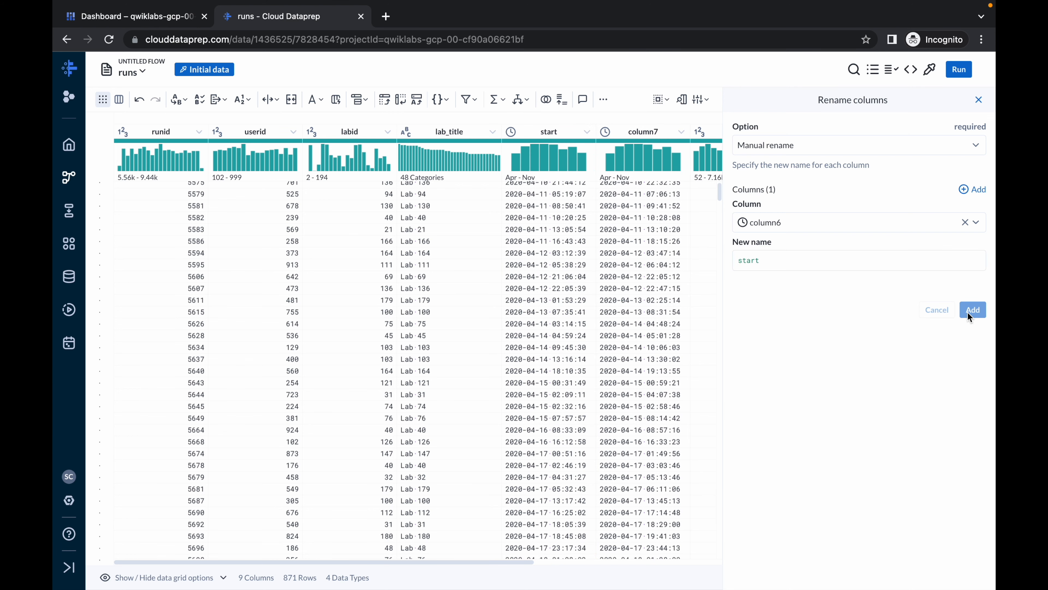
- Rename column7 to end, copying the name from the runs.csv structure table in the lab instructions
key(ctrl+Left)
double_click(436, 282)
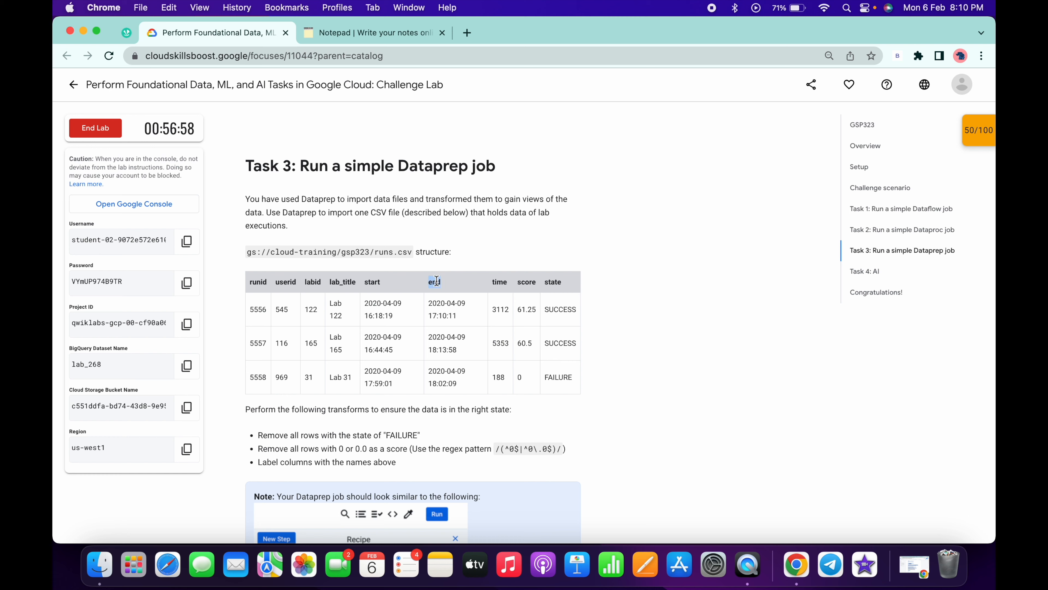
key(super+c)
key(ctrl+Right)
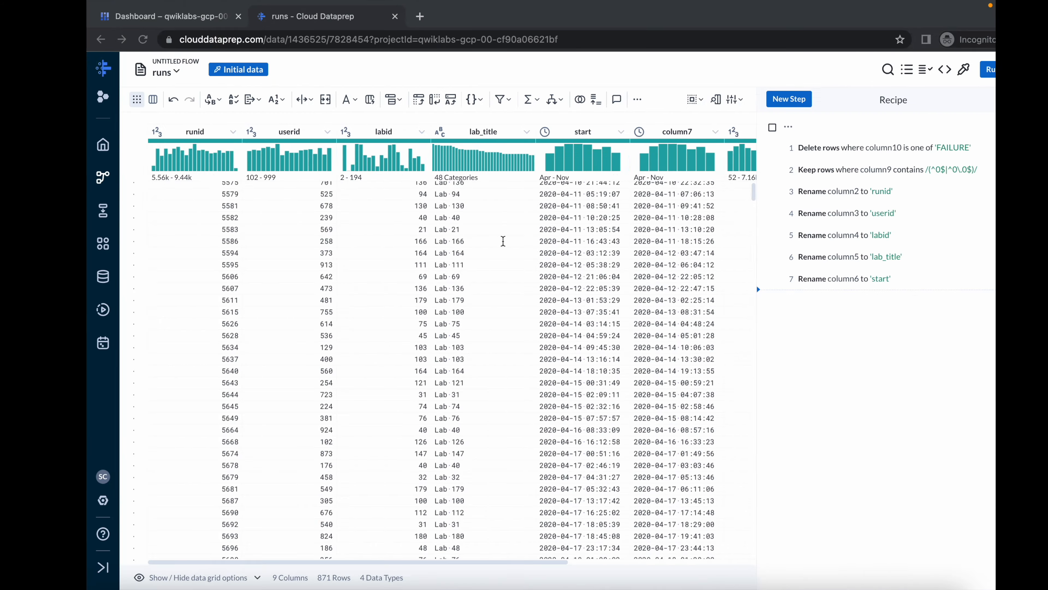
scroll(605, 149, right, 1)
scroll(605, 149, right, 3)
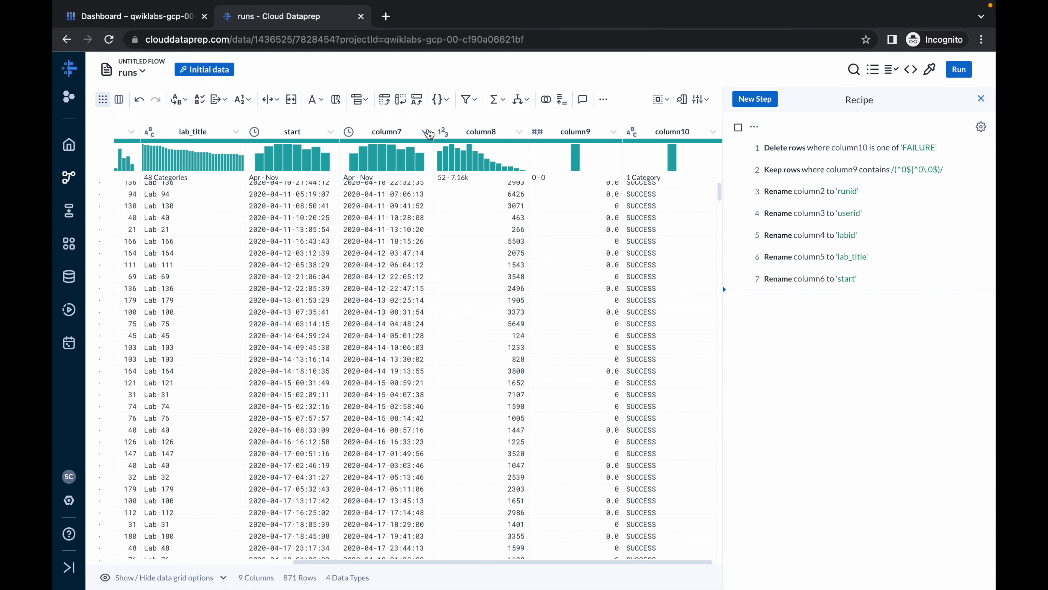
click(431, 136)
click(449, 146)
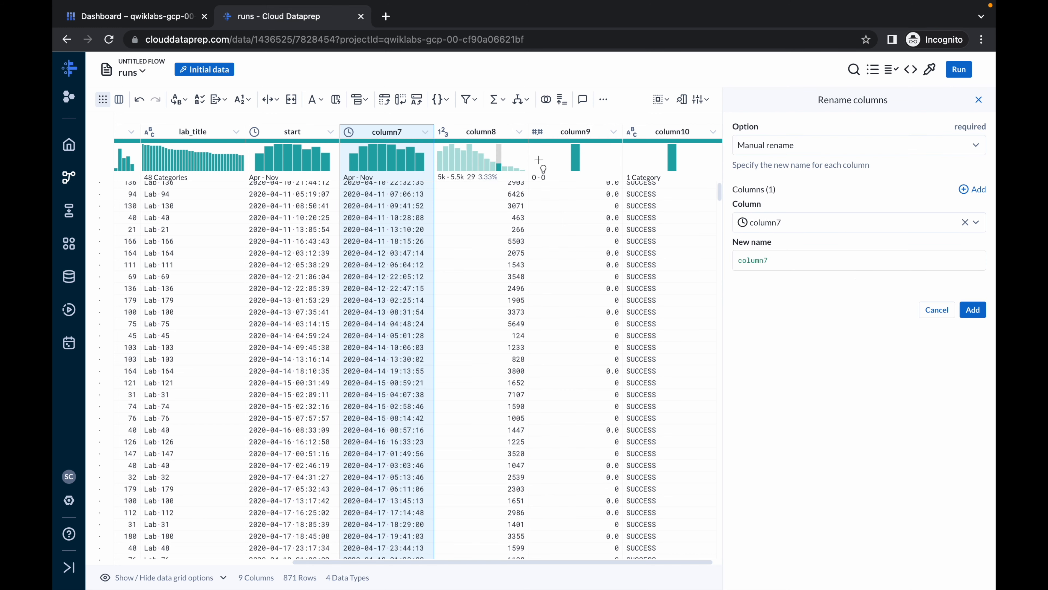
double_click(768, 255)
text(end)
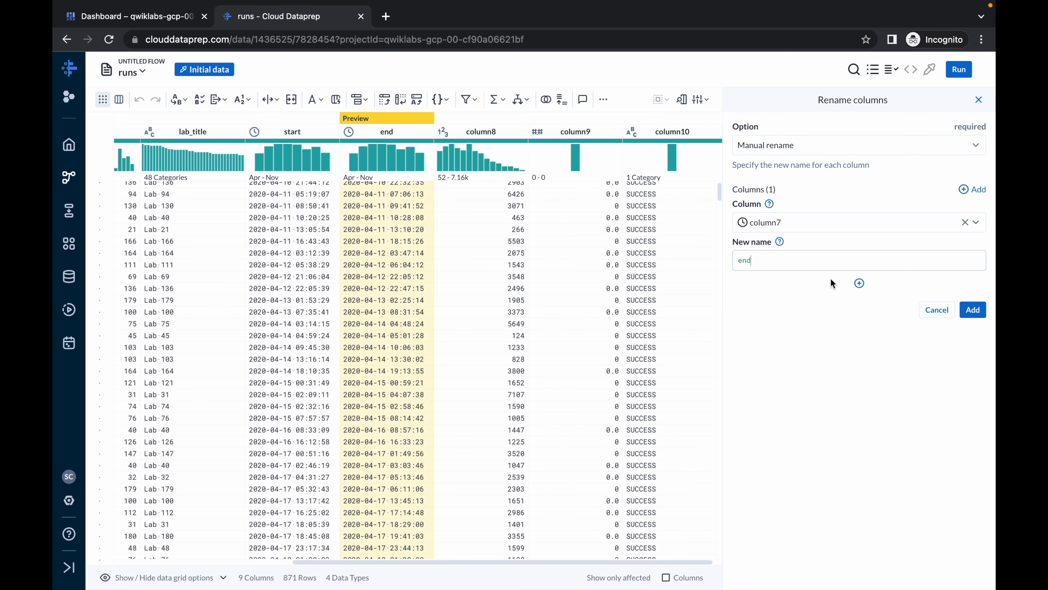
click(974, 315)
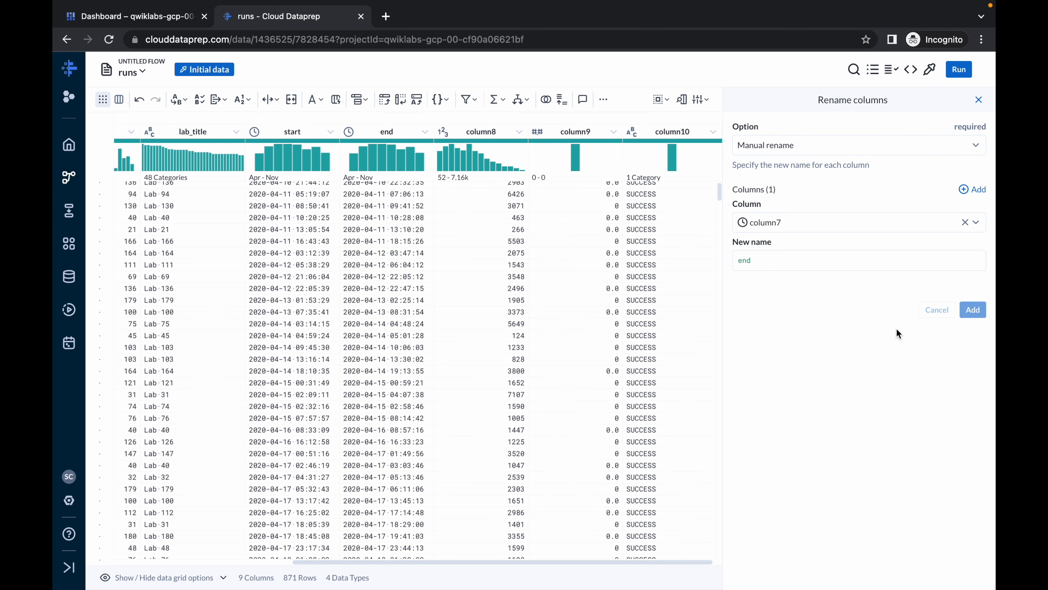
- Rename column8 to time, taking the name from the lab's Task 3 table without trailing whitespace
key(ctrl+Left)
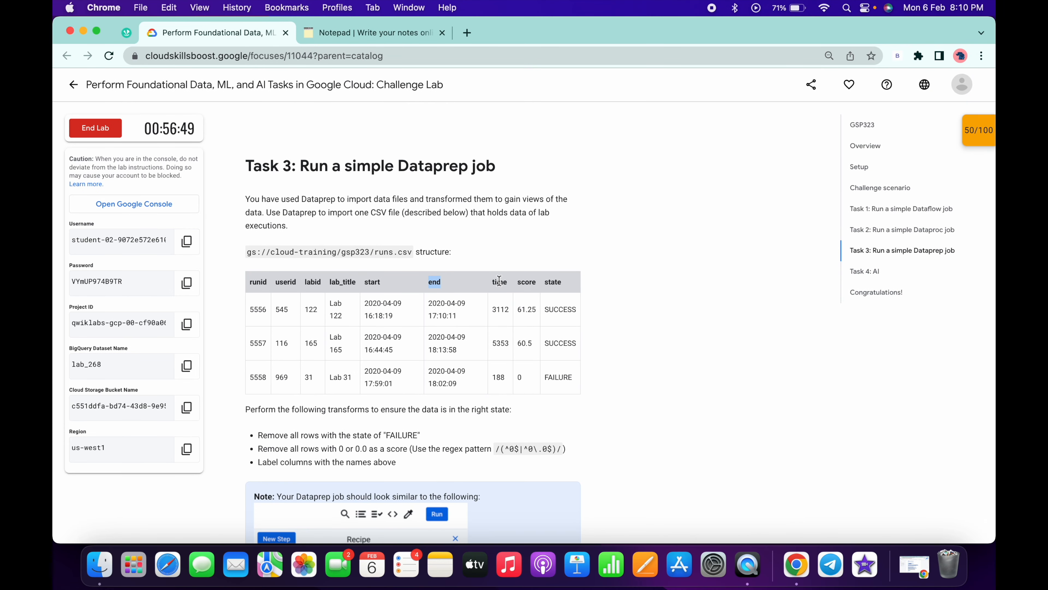
key(ctrl+Right)
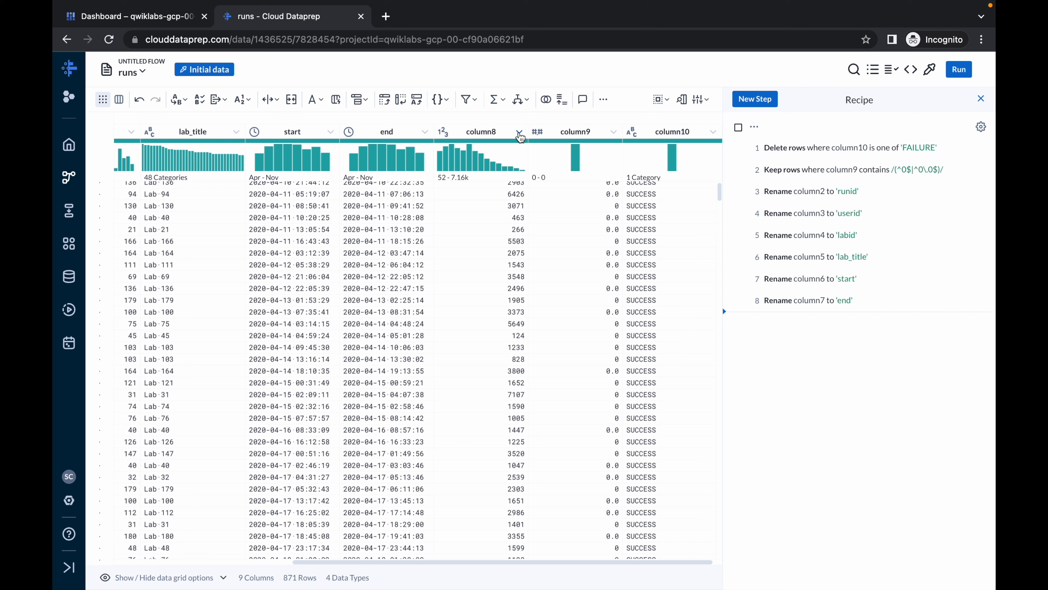
click(520, 131)
click(545, 150)
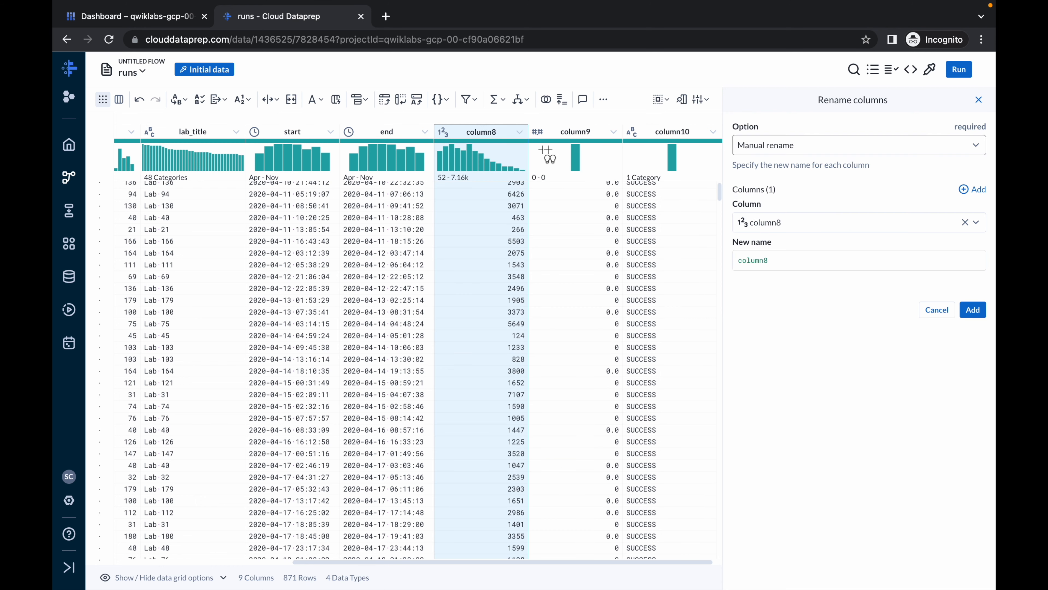
double_click(749, 260)
key(super+v)
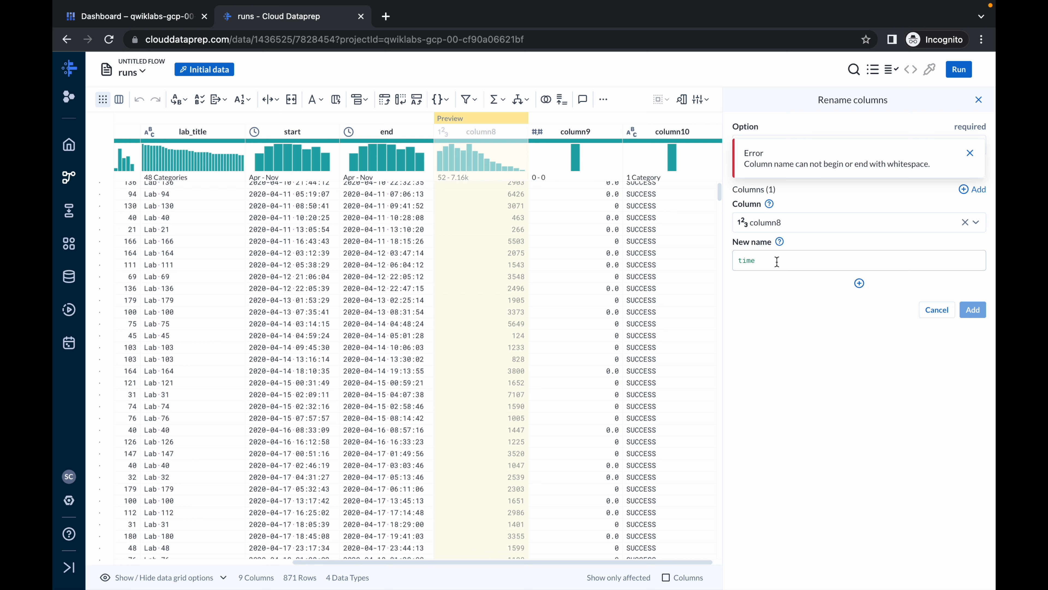
key(BackSpace)
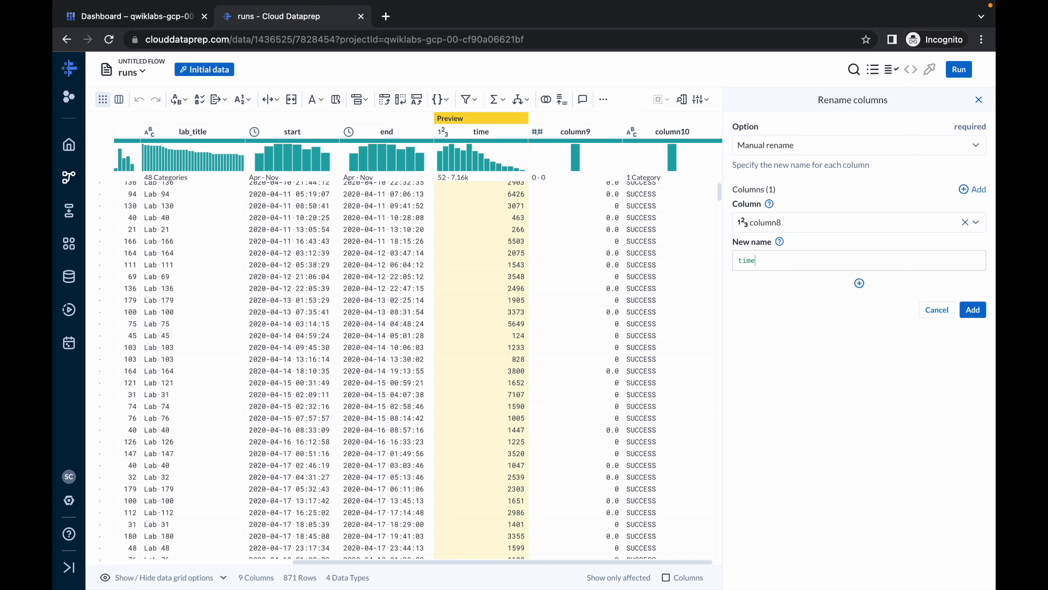
click(980, 313)
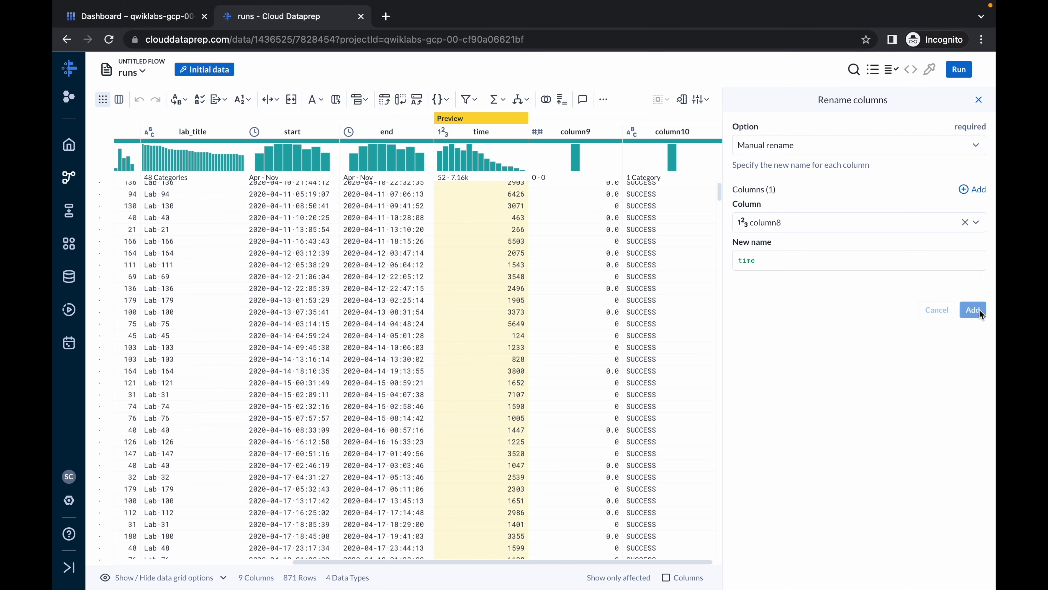
- Rename column9 to score, matching the header in the lab's runs.csv structure table
key(ctrl+Left)
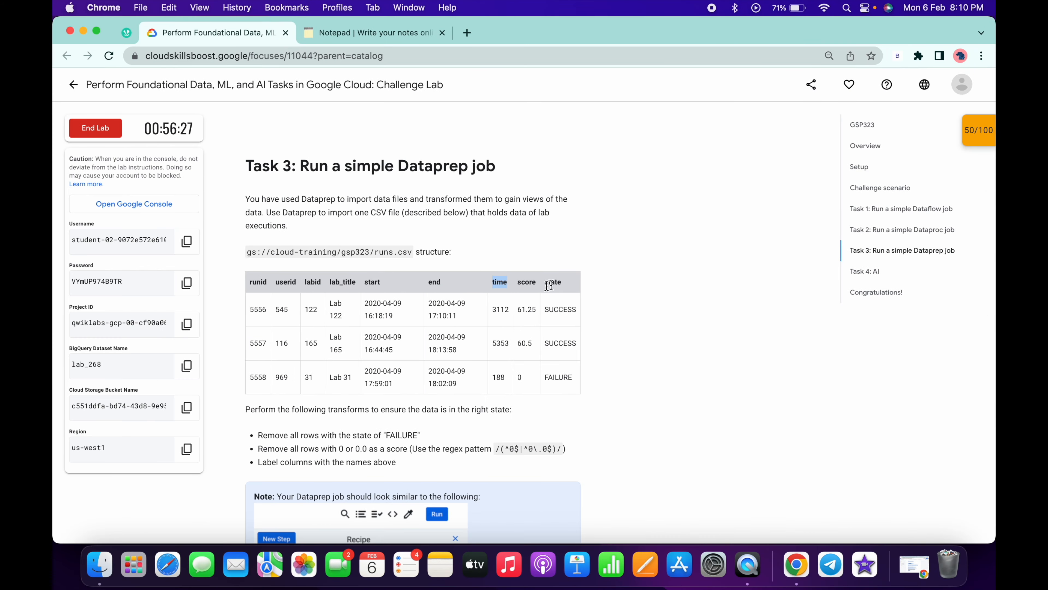
double_click(523, 280)
key(ctrl+Right)
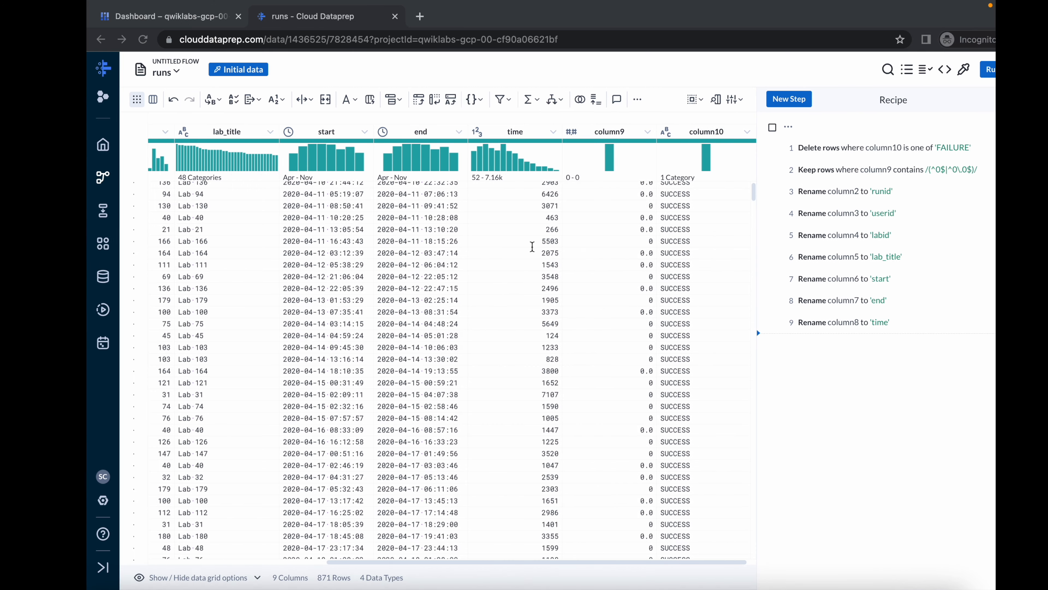
click(617, 133)
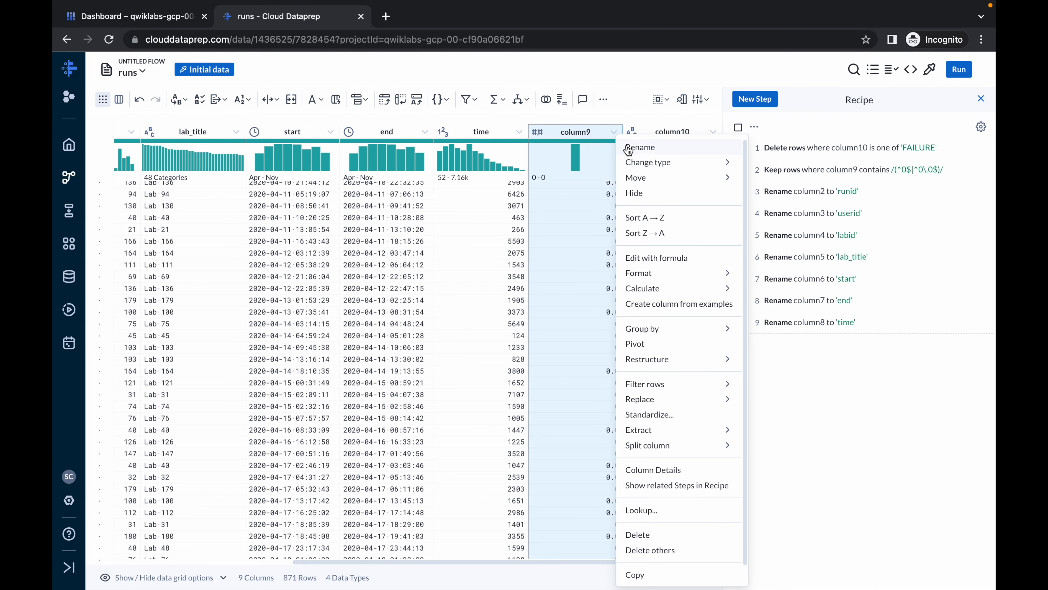
click(646, 150)
double_click(753, 257)
text(score)
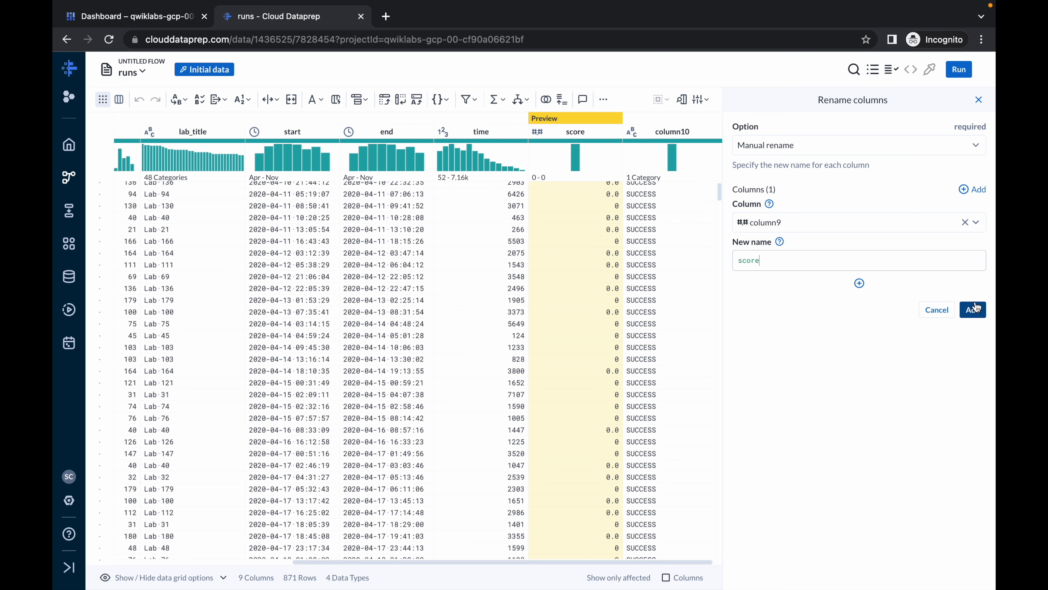
click(973, 309)
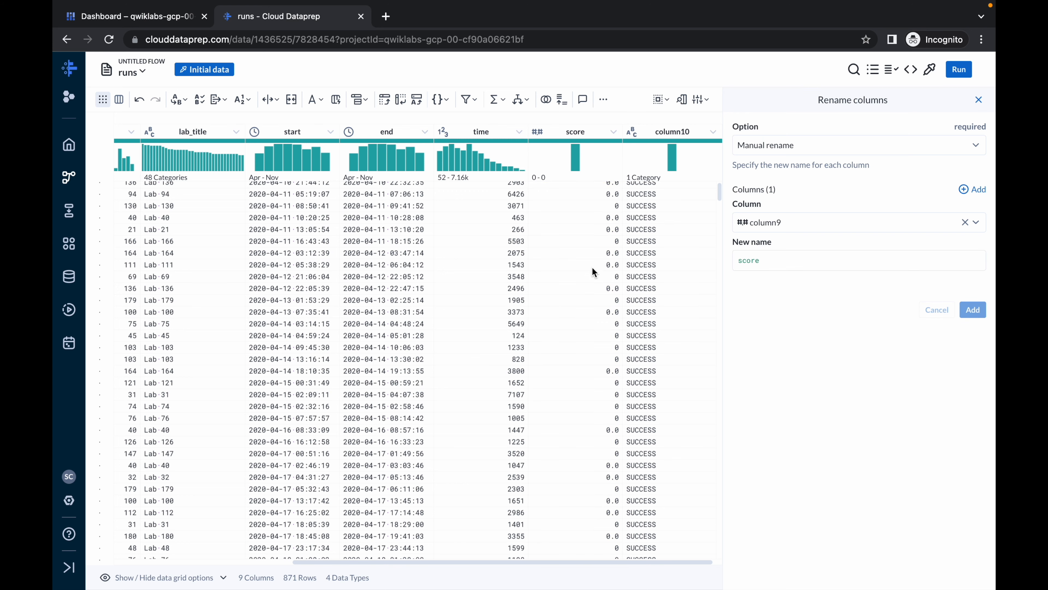
- Rename column10 to state, copying the name from the last header of the lab's table
click(713, 133)
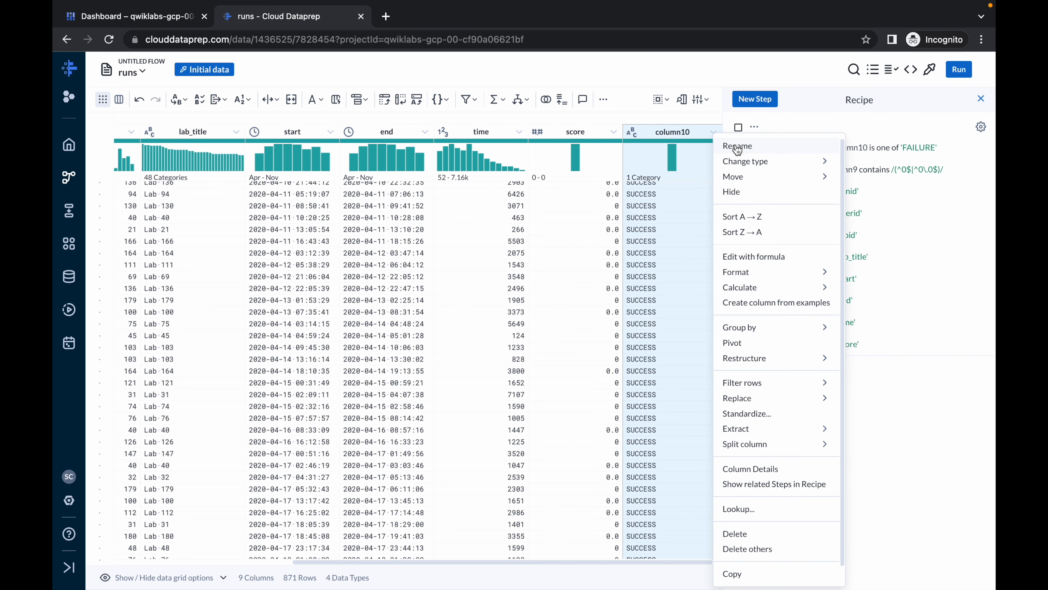
click(738, 147)
key(ctrl+Left)
double_click(553, 281)
key(super+c)
key(ctrl+Right)
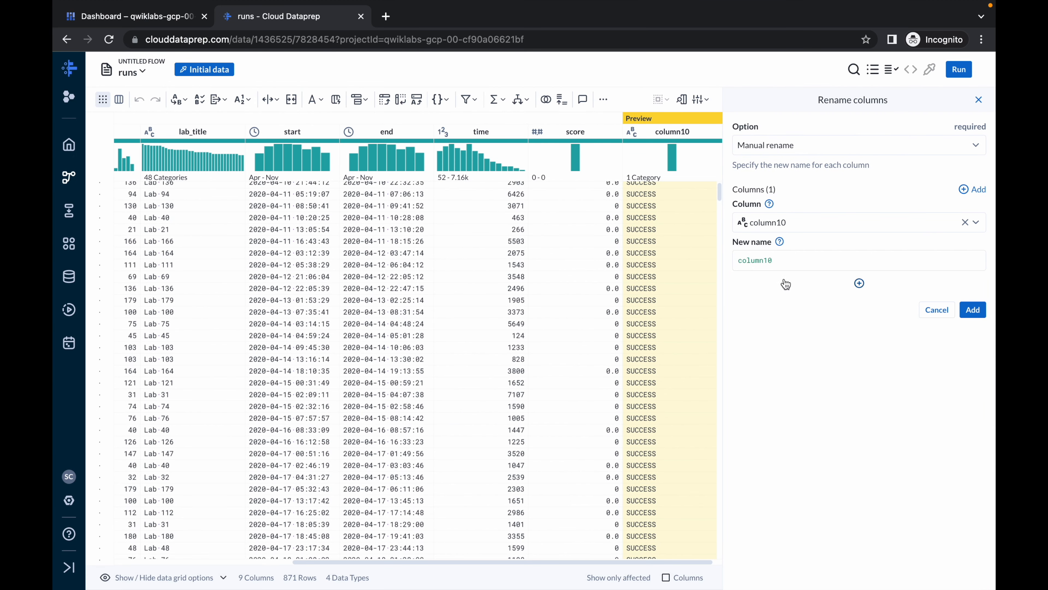
double_click(782, 265)
key(super+v)
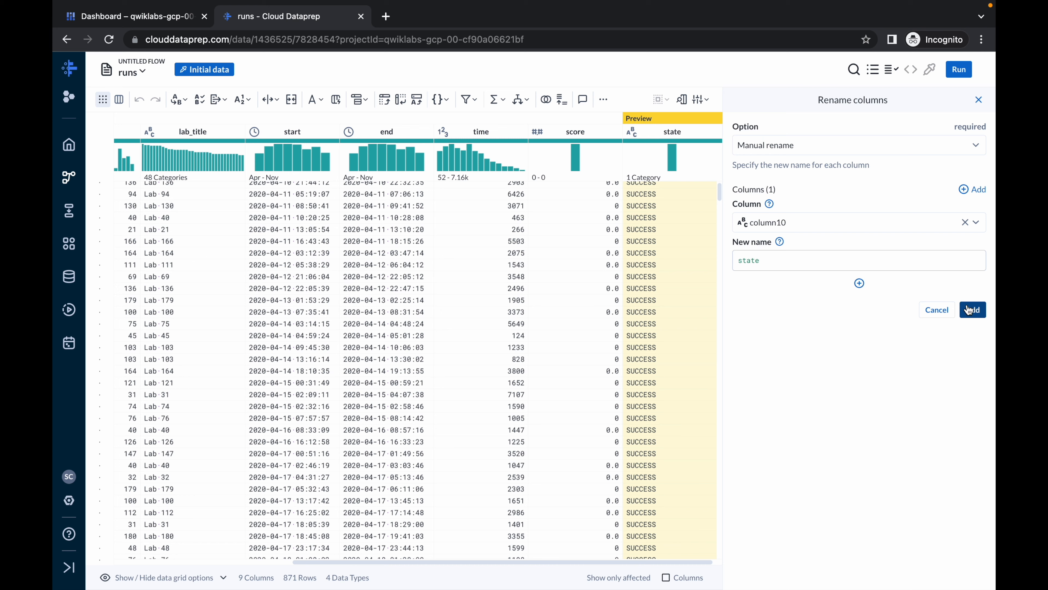
click(981, 316)
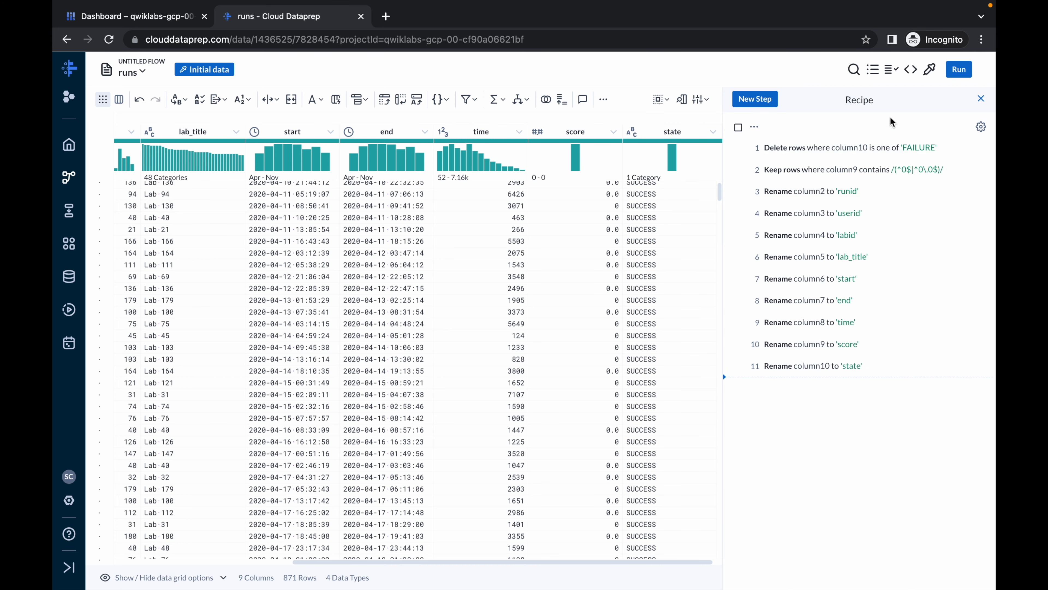
- Compare the recipe steps with the sample Dataprep recipe shown in the lab's Task 3 instructions
key(ctrl+Left)
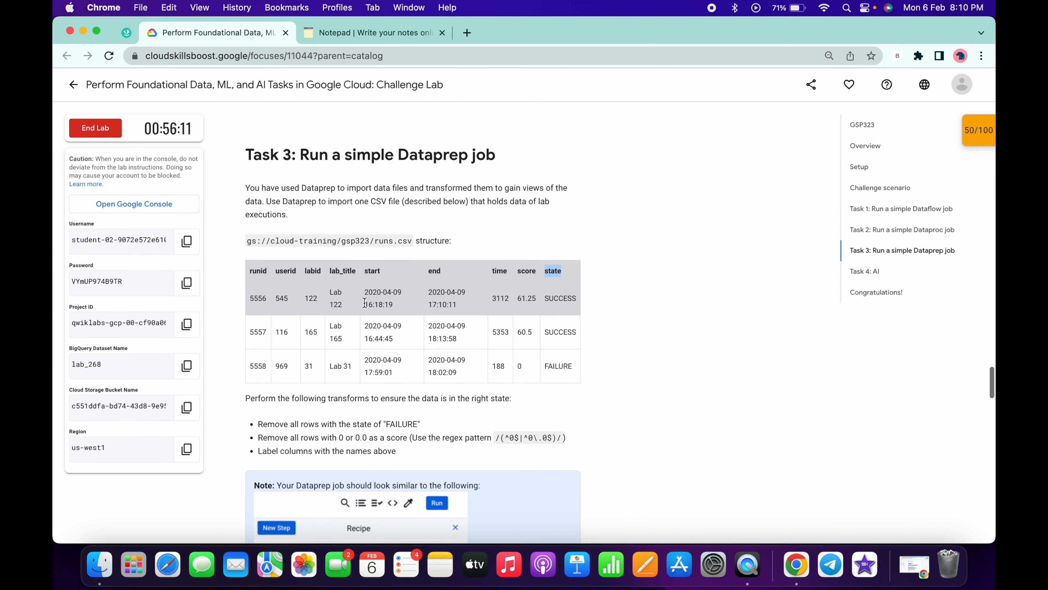
scroll(349, 407, down, 7)
key(ctrl+Right)
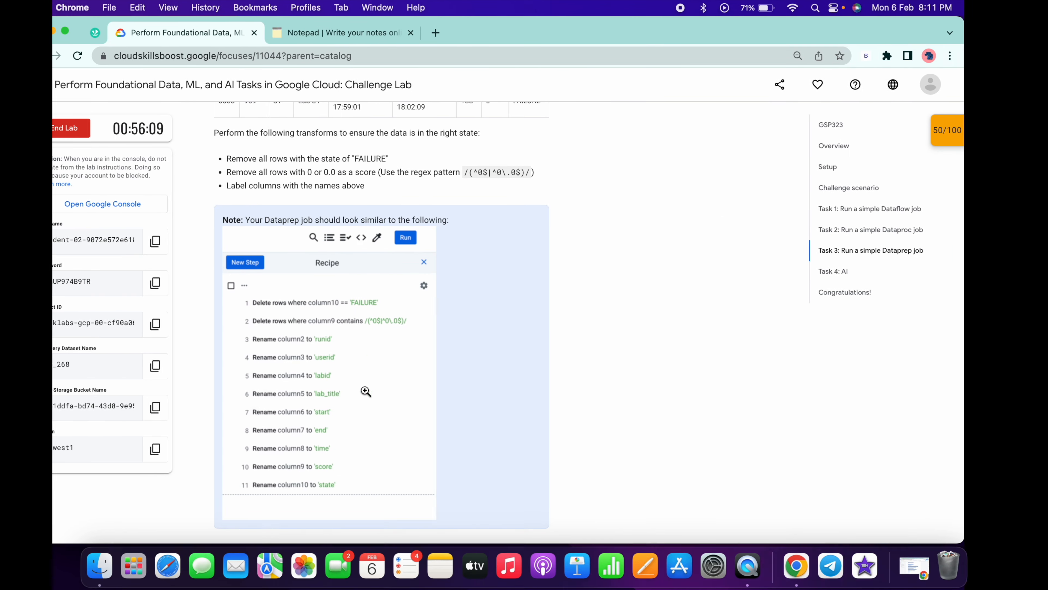
key(ctrl+Left)
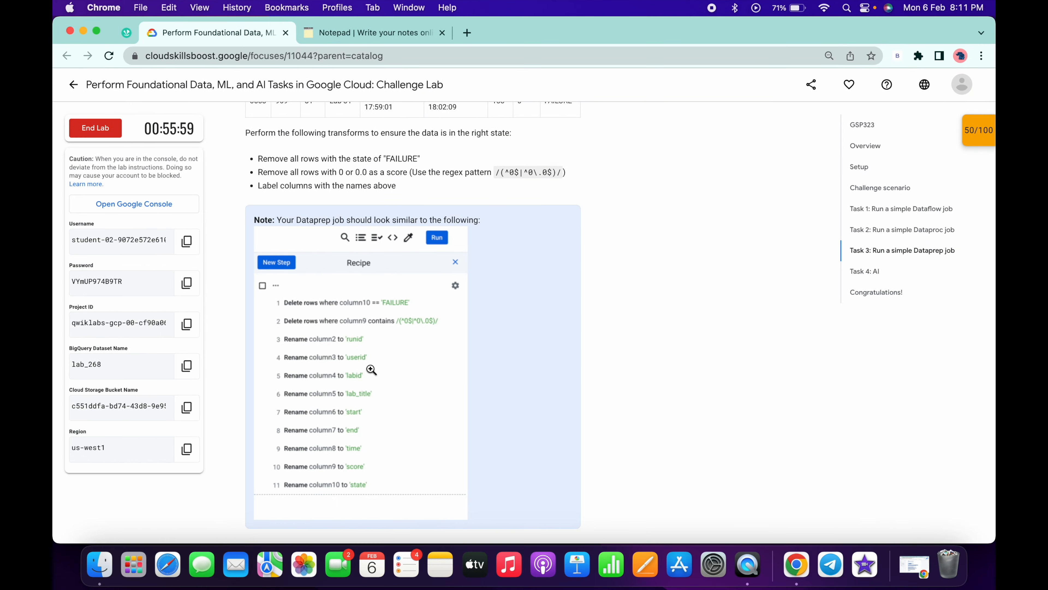
scroll(370, 368, down, 5)
key(ctrl+Right)
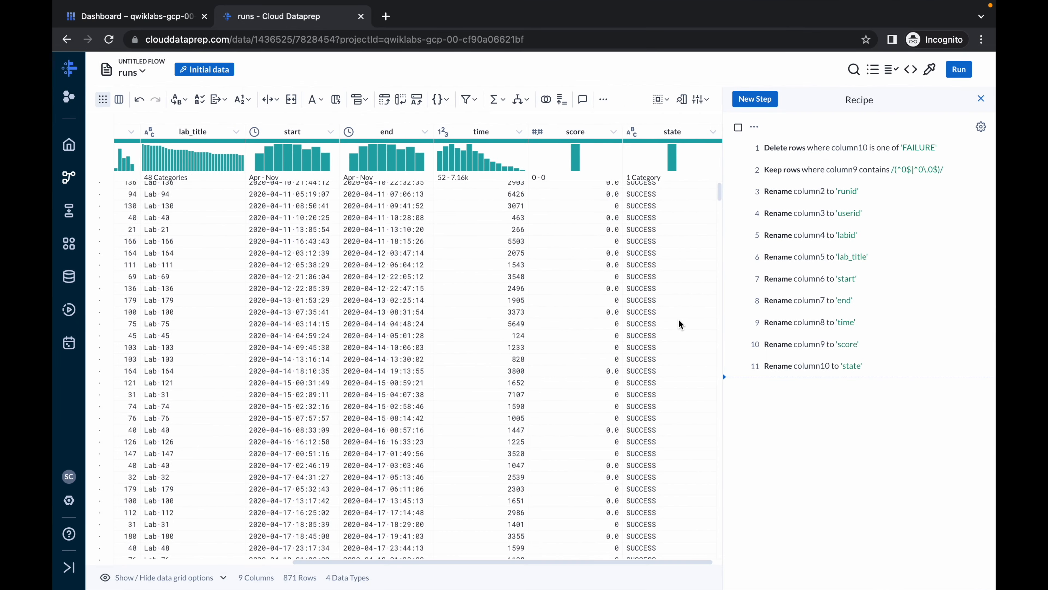
key(ctrl+Left)
scroll(574, 347, down, 1)
key(ctrl+Right)
- Run the runs recipe as a Dataflow job, keeping the default options, publishing action and execution settings
click(959, 70)
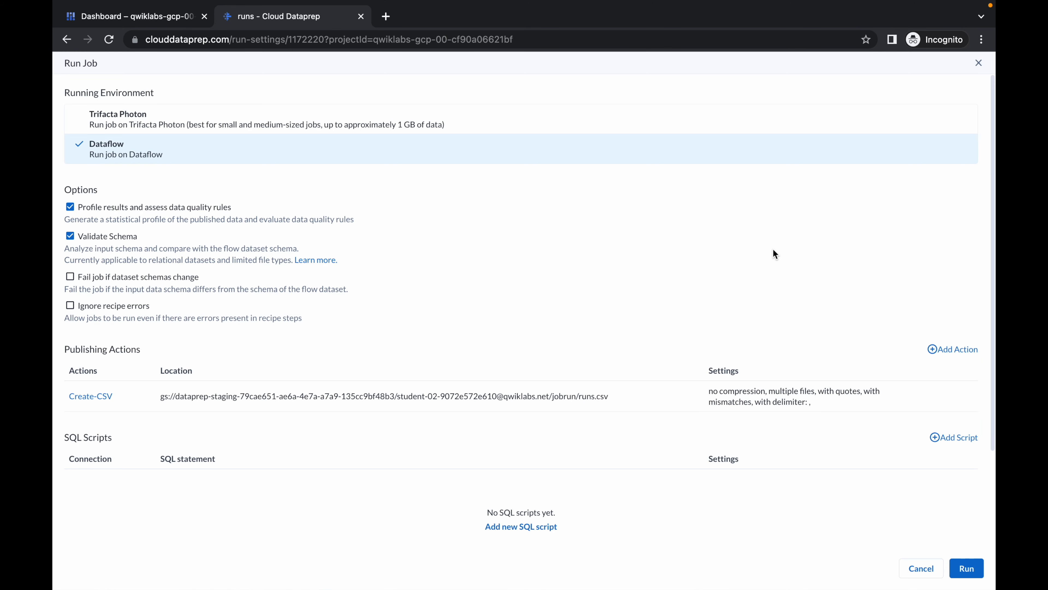
scroll(773, 250, down, 5)
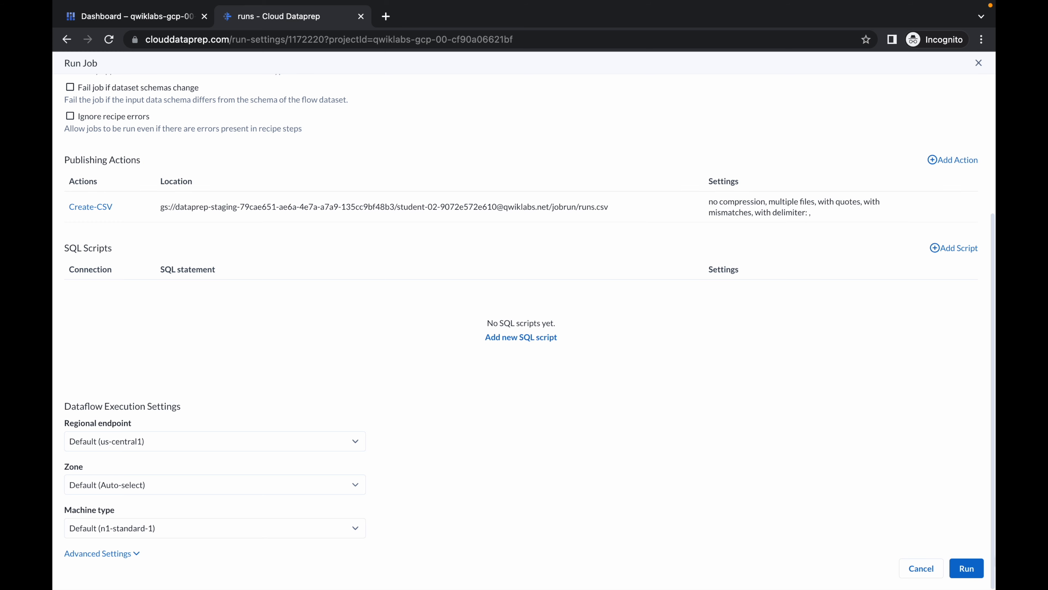
click(966, 570)
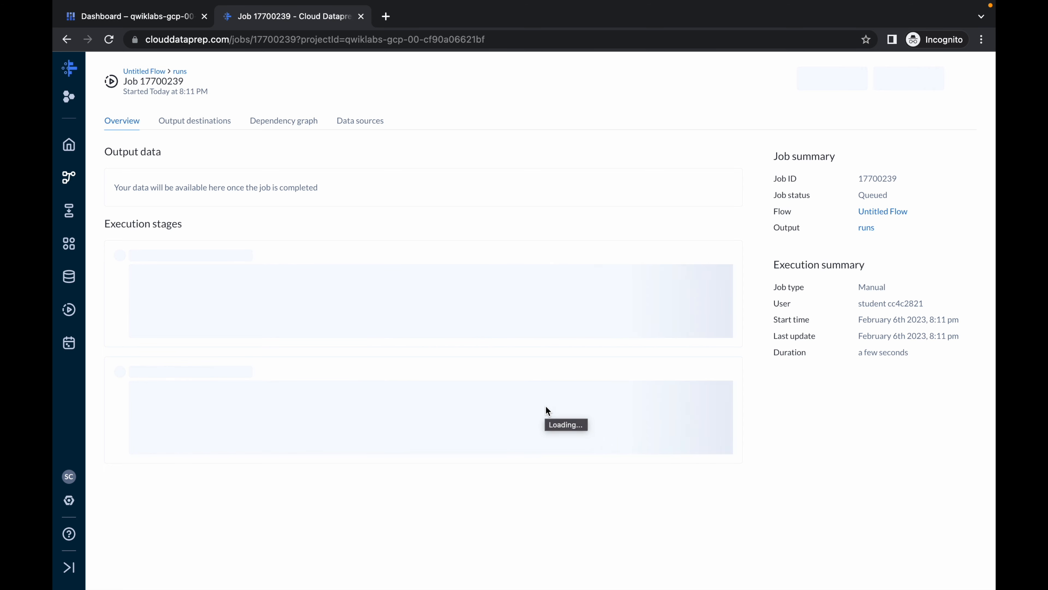
- Switch to the Google Cloud console dashboard and reconnect the lost Cloud Shell session
click(143, 23)
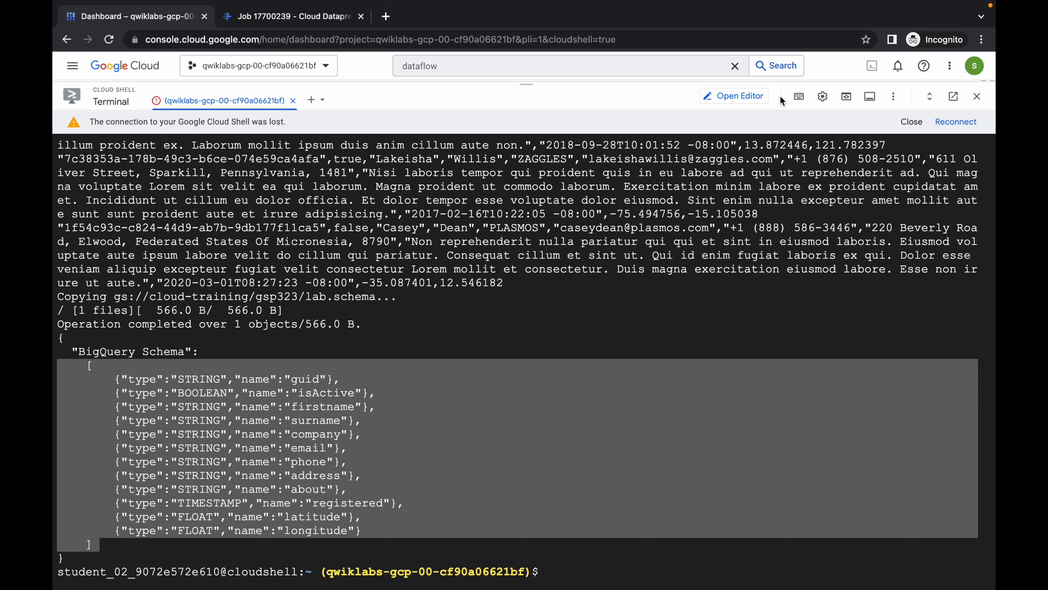
click(956, 122)
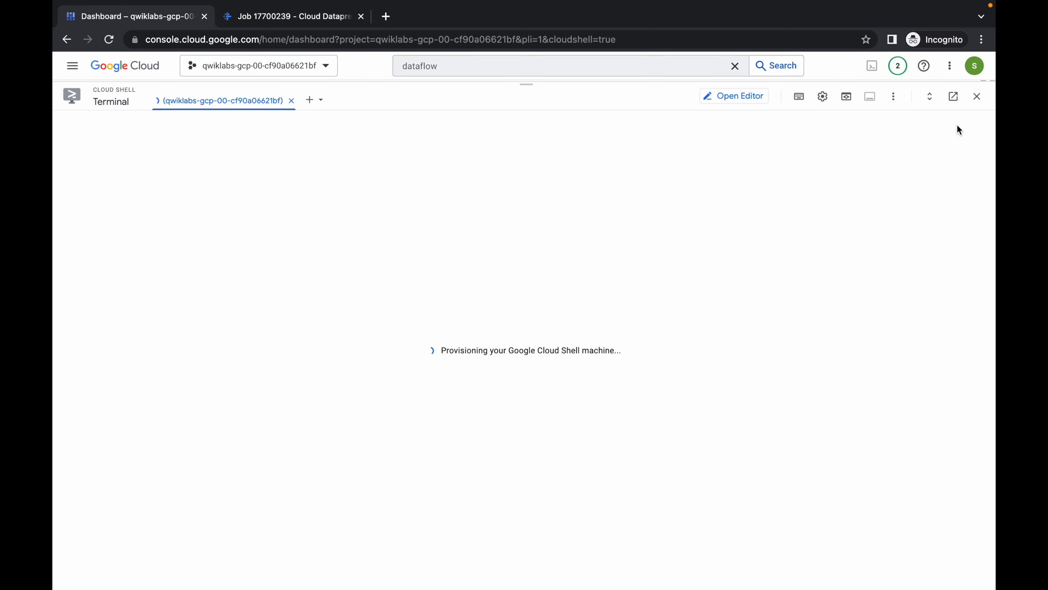
- Search the console for API, open the Credentials page of APIs & Services and create an API key
click(452, 66)
key(ctrl+a)
text(A)
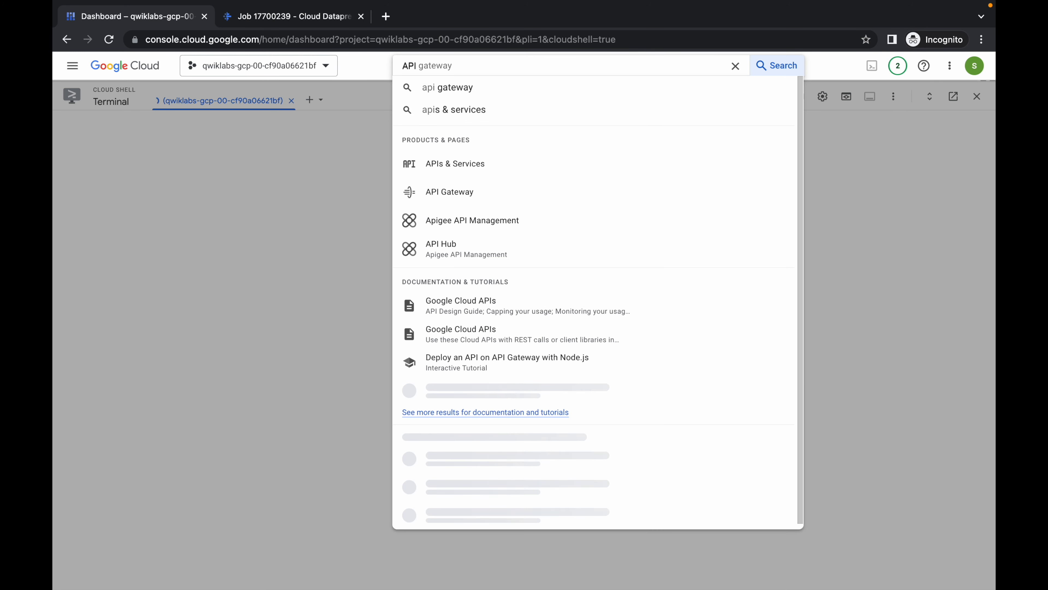
super+click(466, 168)
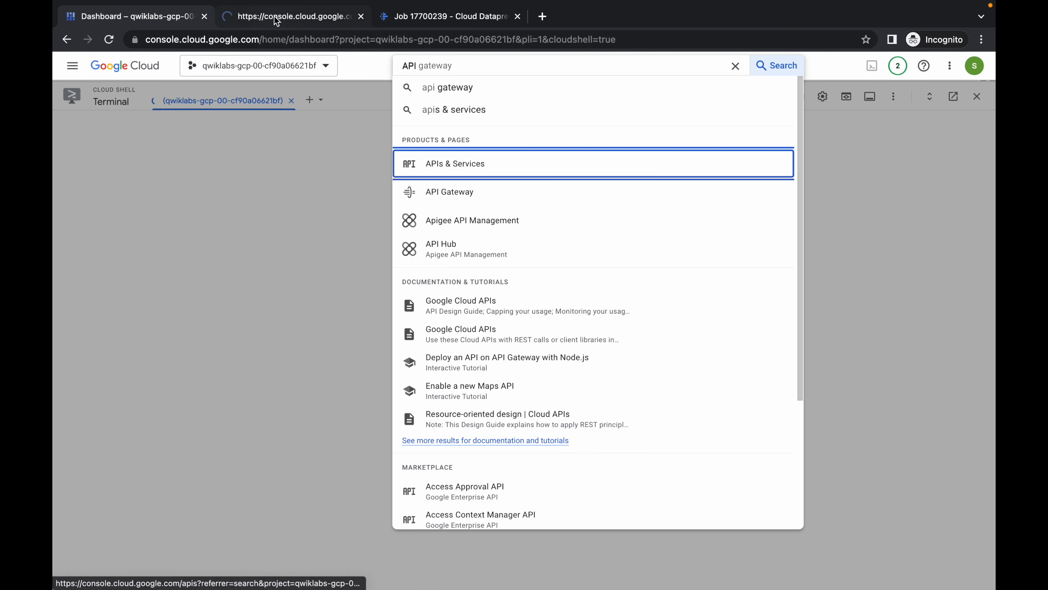
click(277, 18)
click(113, 180)
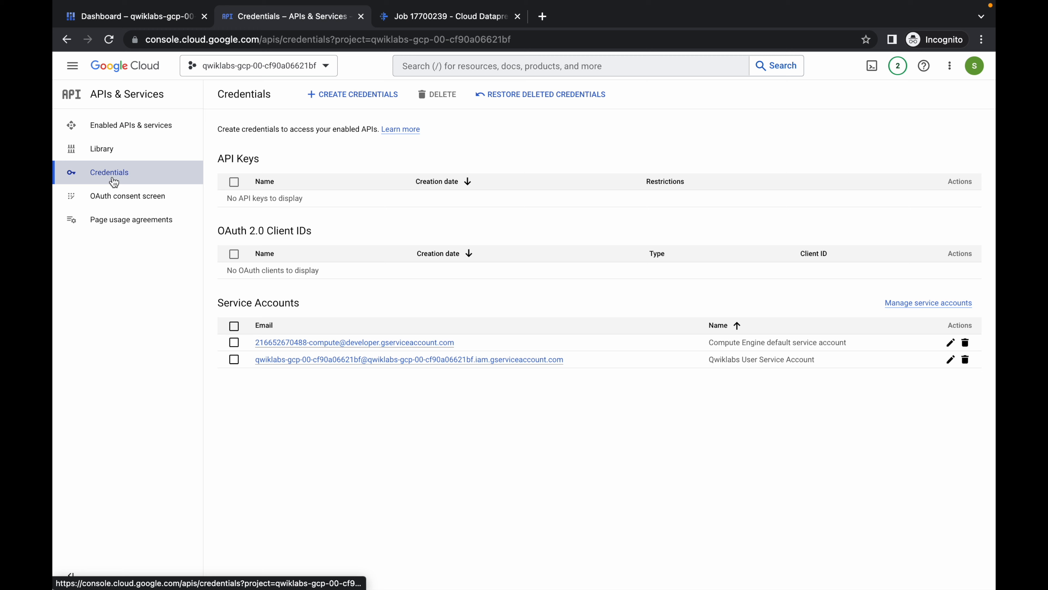
click(341, 94)
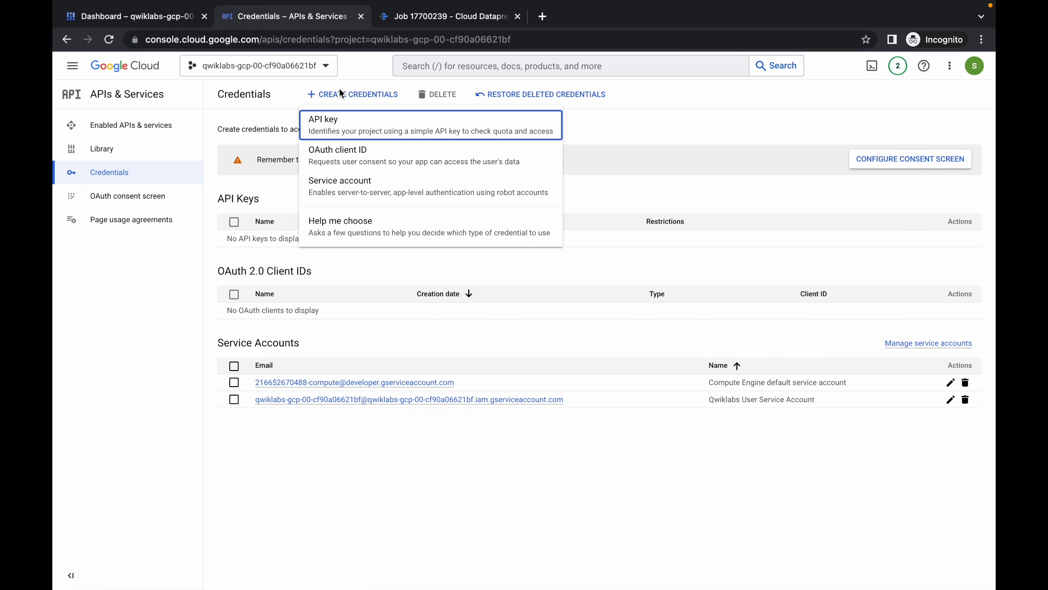
click(324, 127)
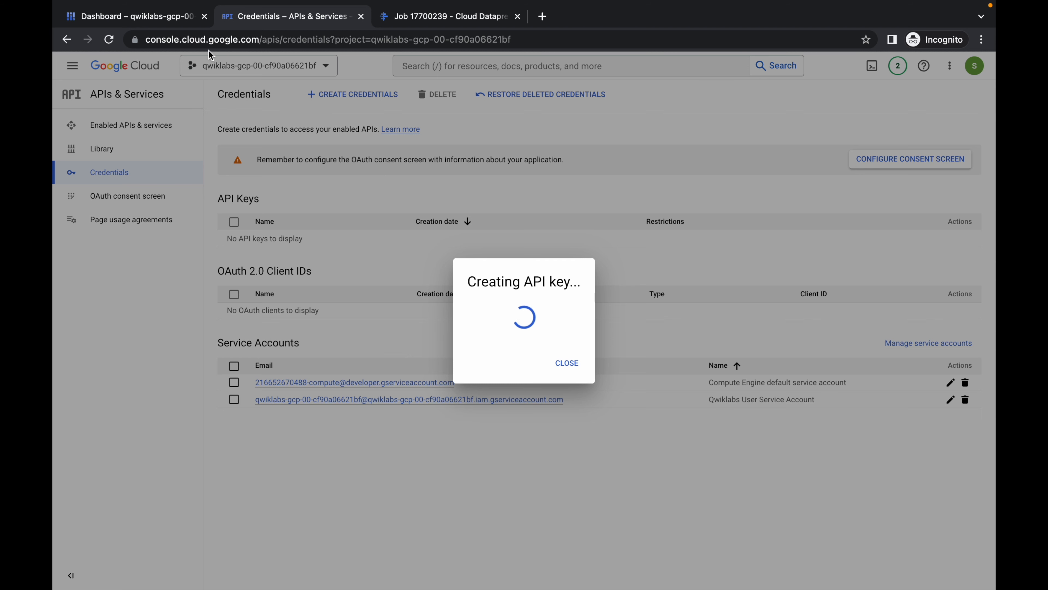
- Return to the Cloud Shell terminal on the dashboard page and clear the API search query
click(153, 18)
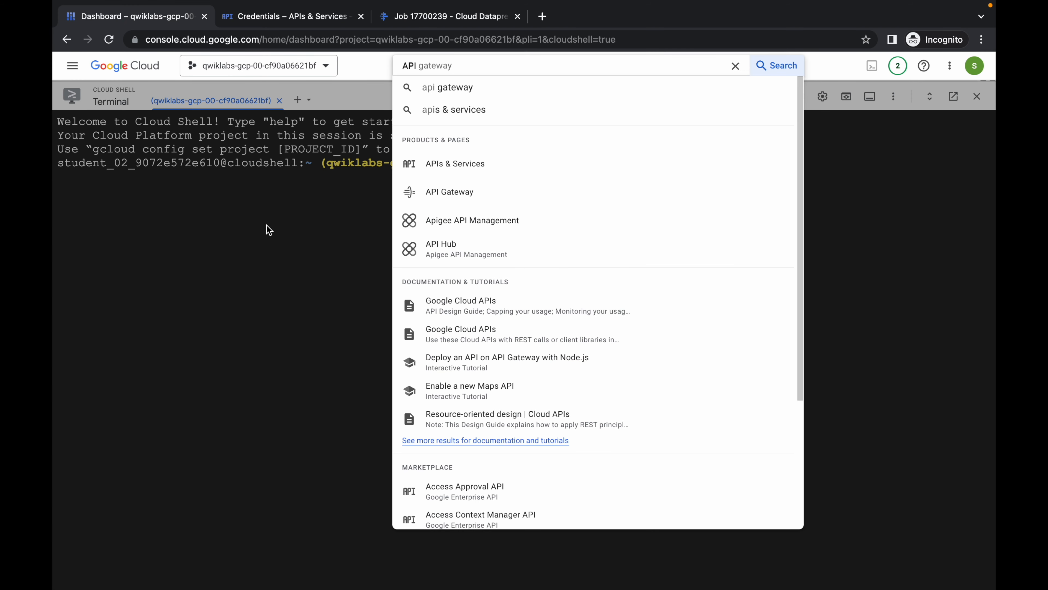
click(738, 71)
click(377, 279)
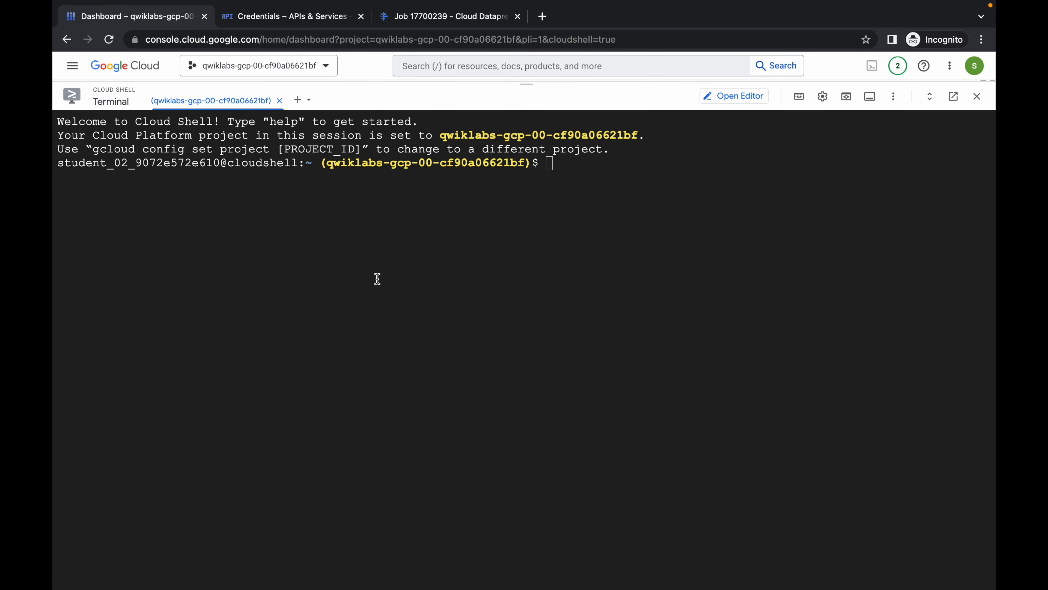
- Copy the Task 4 commands in the online notepad, from creating the my-natlang-sa service account through gcloud auth login
key(ctrl+Left)
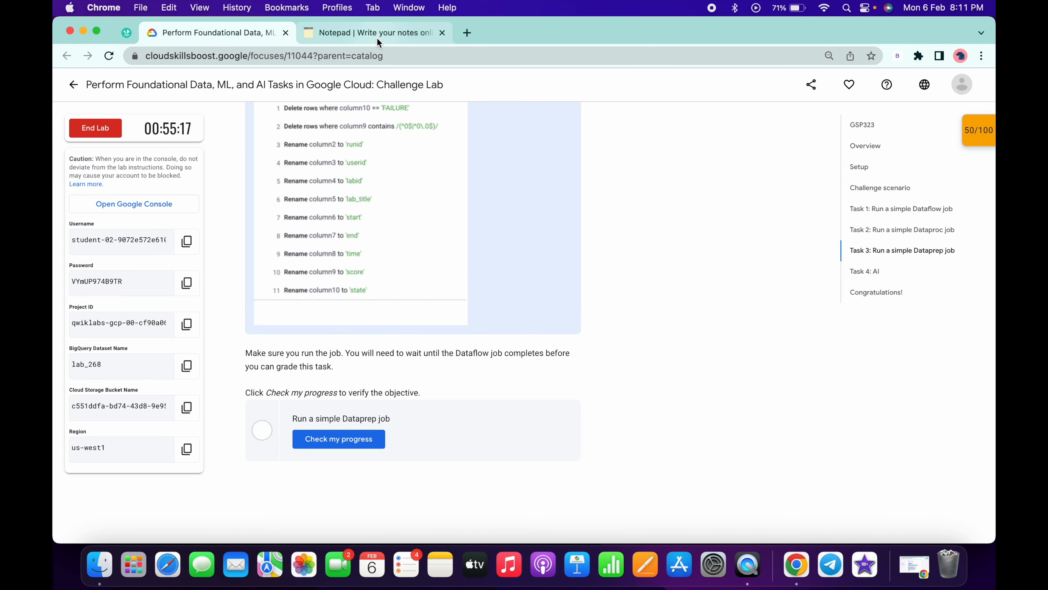
click(379, 41)
scroll(395, 224, down, 5)
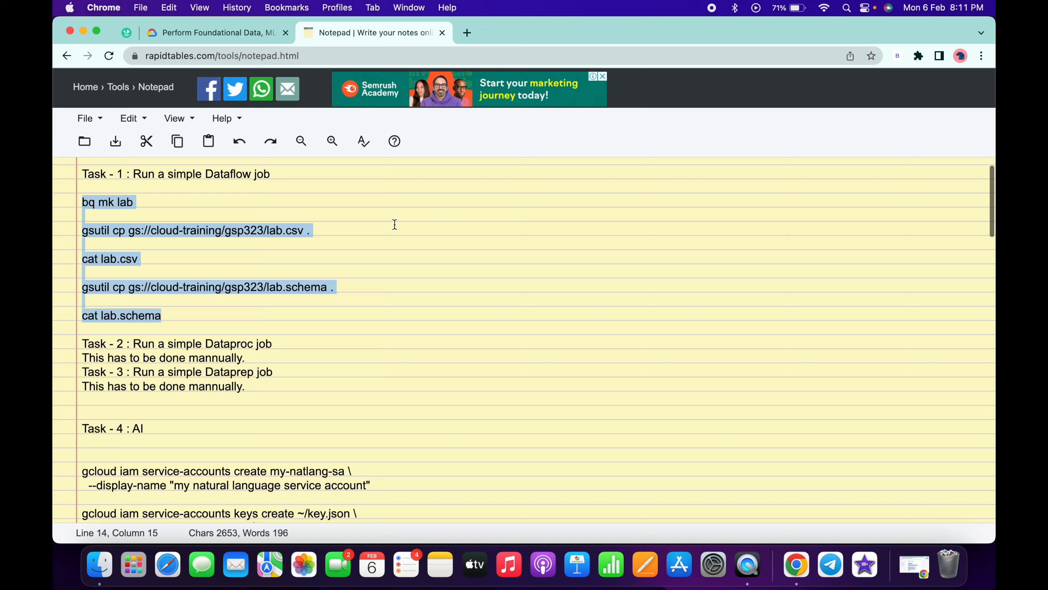
scroll(395, 224, down, 1)
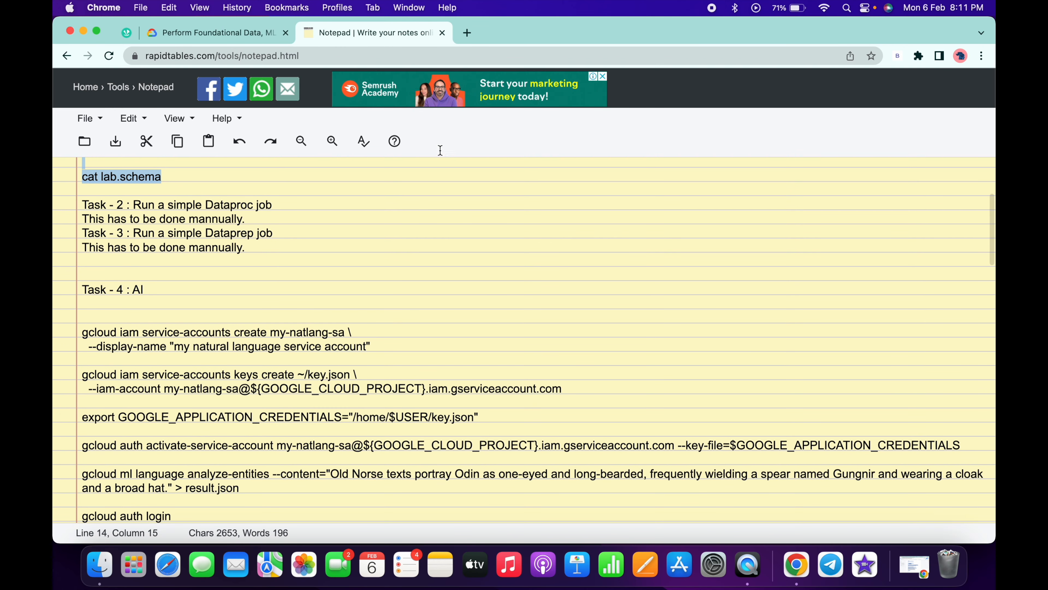
scroll(316, 281, down, 3)
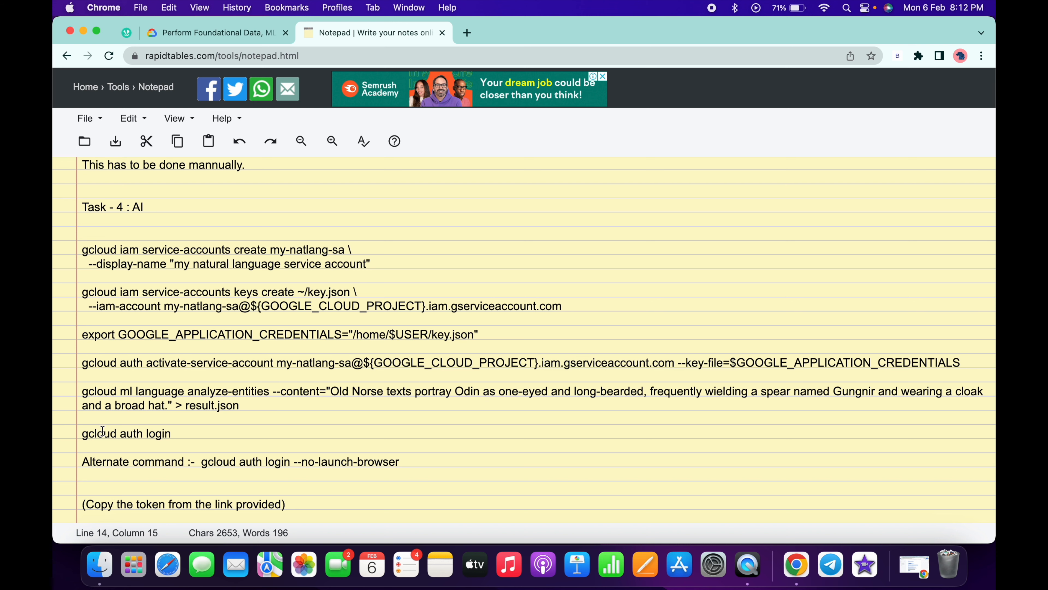
drag(171, 434, 77, 244)
key(super+c)
- Run the copied block in Cloud Shell to set up the my-natlang-sa credentials and analyze the Odin sentence into result.json
key(ctrl+Right)
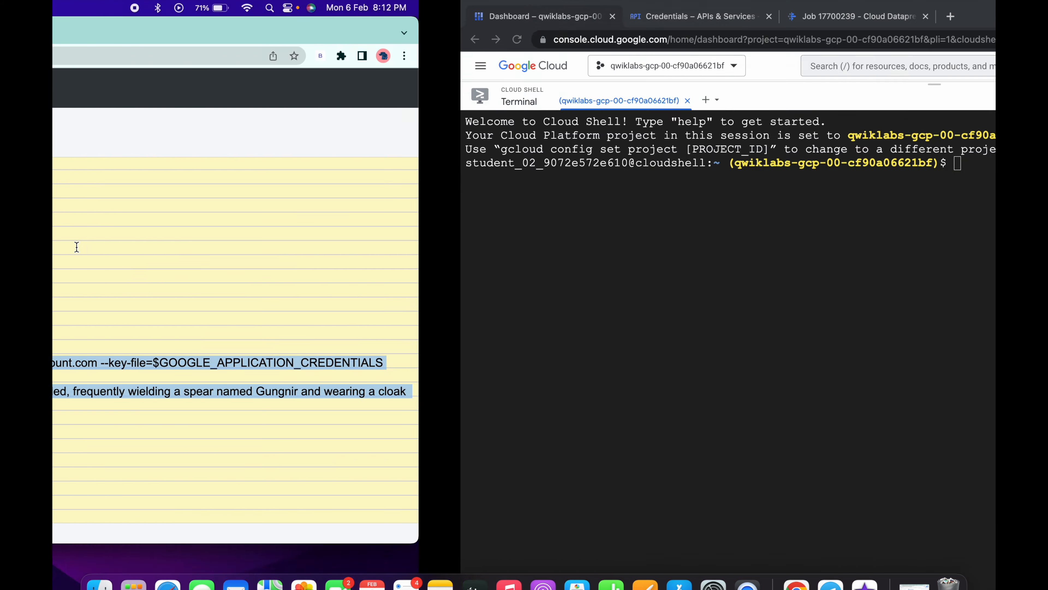
key(super+v)
key(Return)
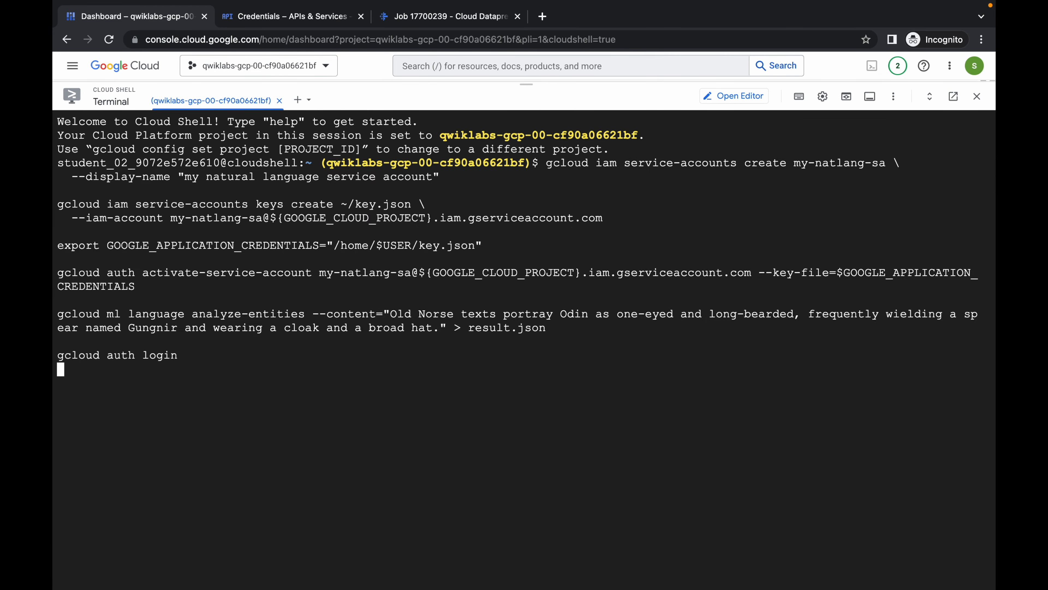
key(Return)
key(ctrl+Left)
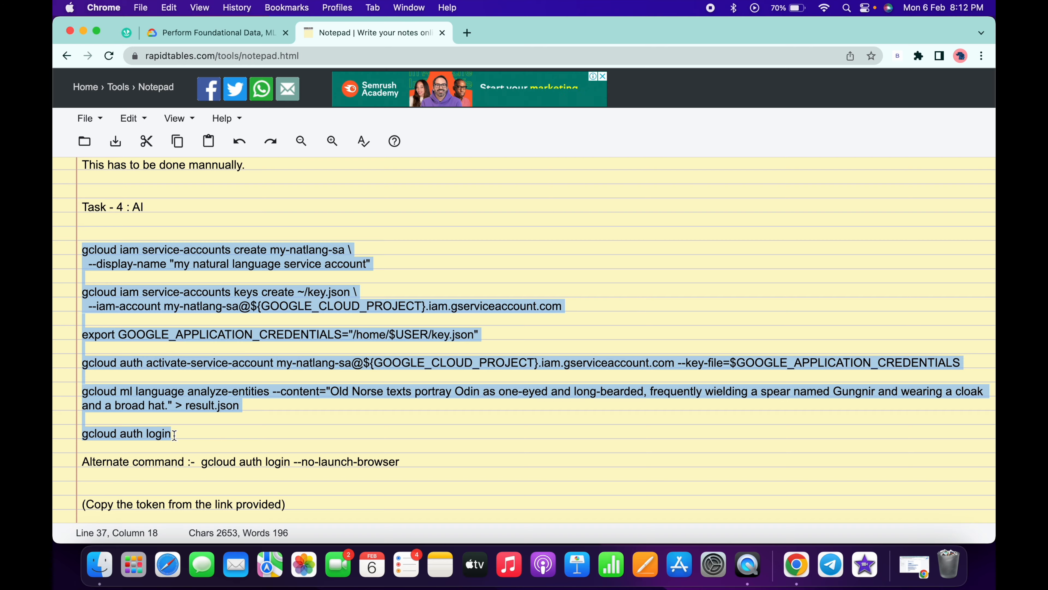
key(ctrl+Right)
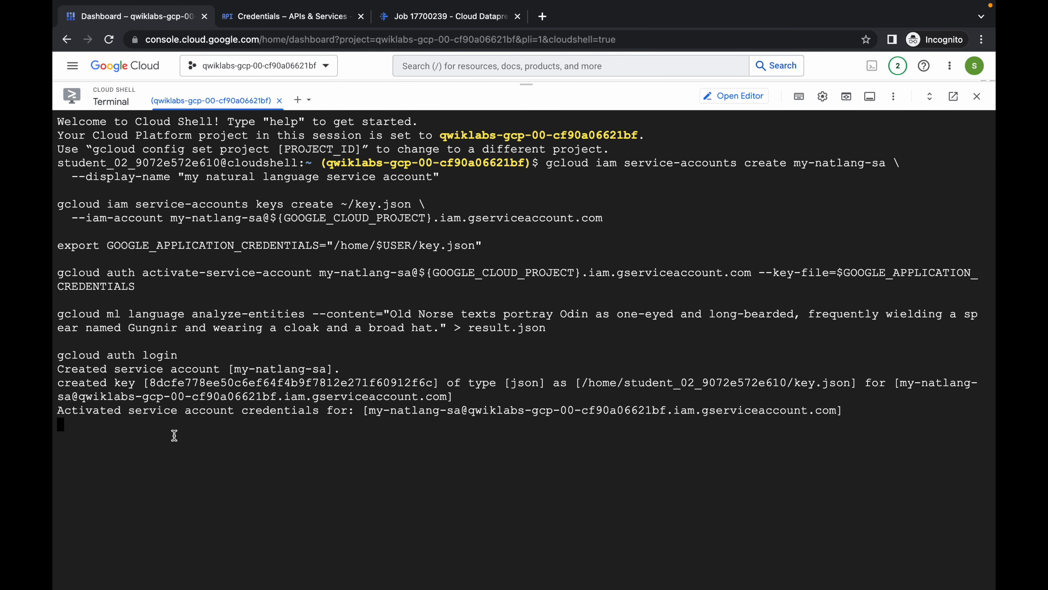
- Check the alternate login command in the notes and answer Y to proceed with gcloud auth login in Cloud Shell
key(ctrl+Left)
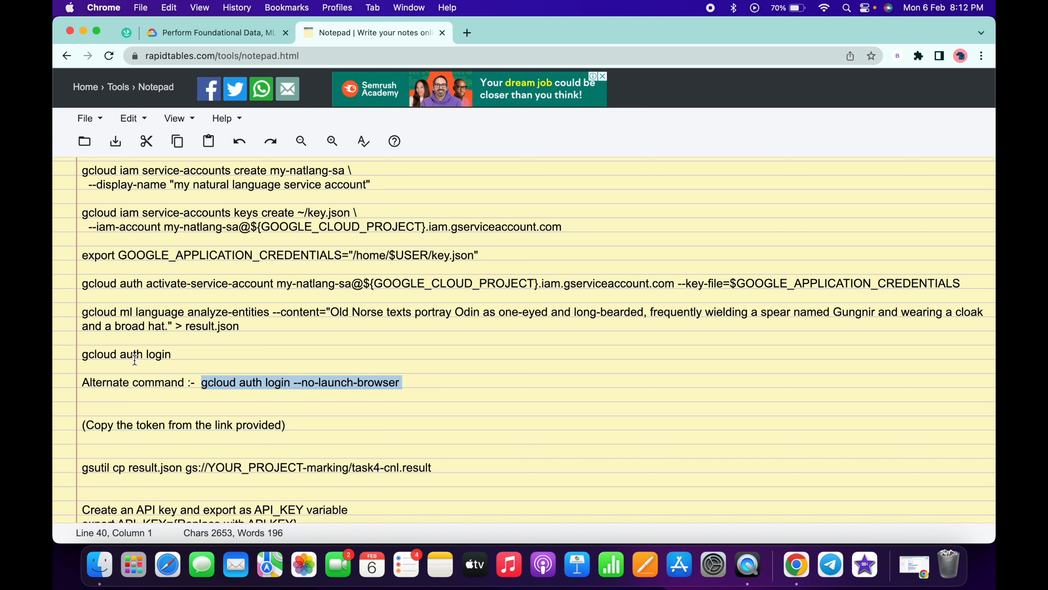
click(175, 395)
key(ctrl+Right)
text(Y)
key(Return)
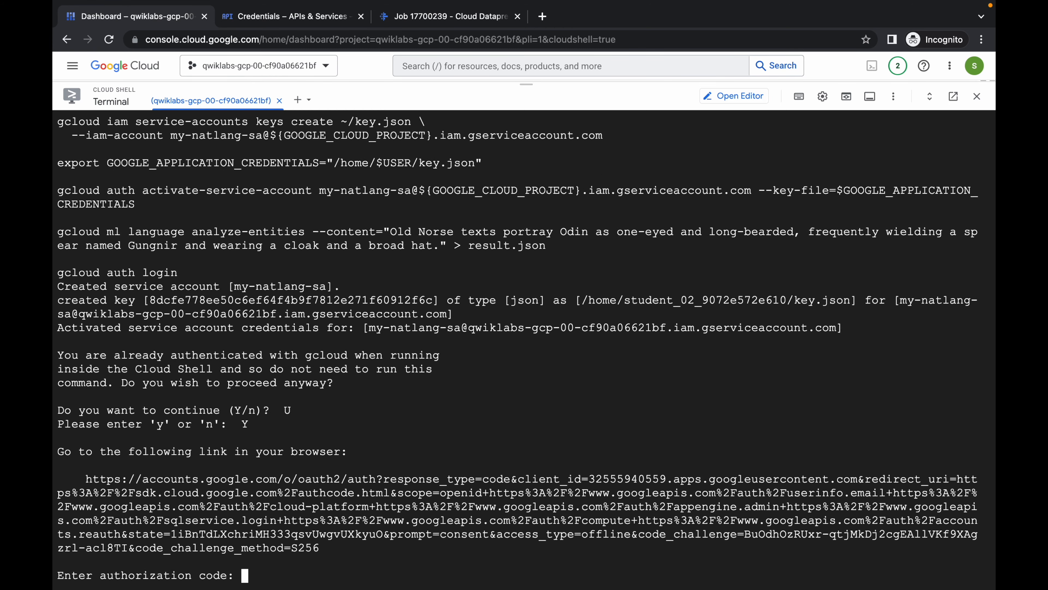
- Open the authorization link from Cloud Shell, choose the student account and allow Google Cloud SDK access
click(246, 512)
key(ctrl+Left)
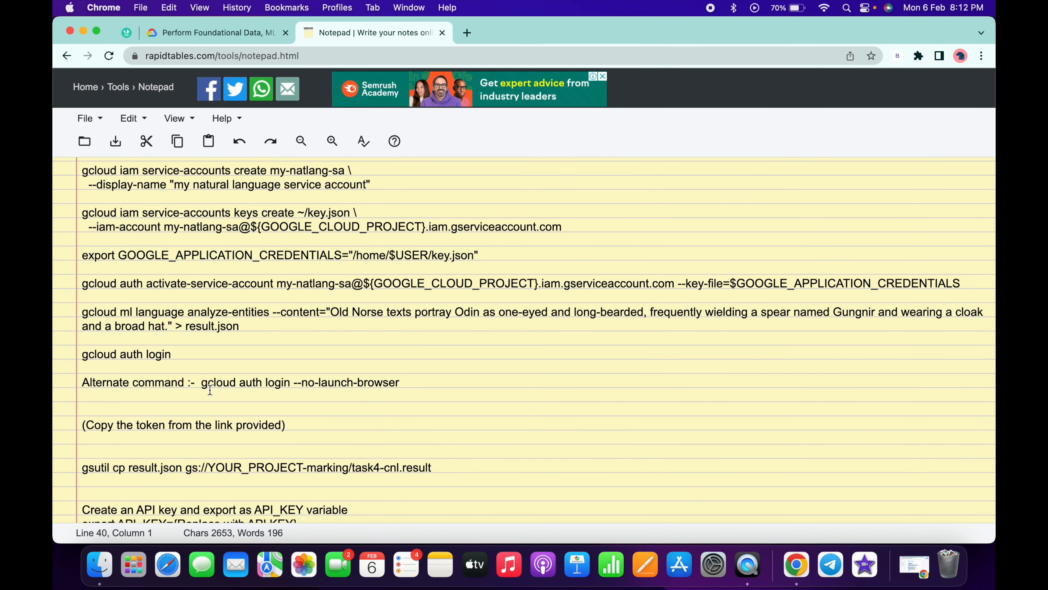
key(ctrl+Right)
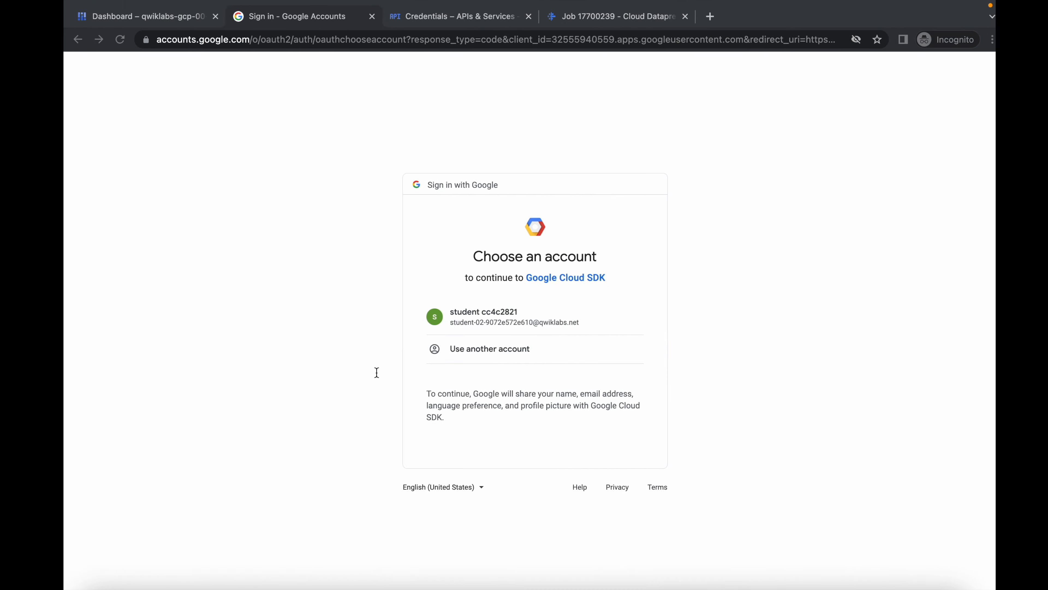
click(483, 326)
key(ctrl+Left)
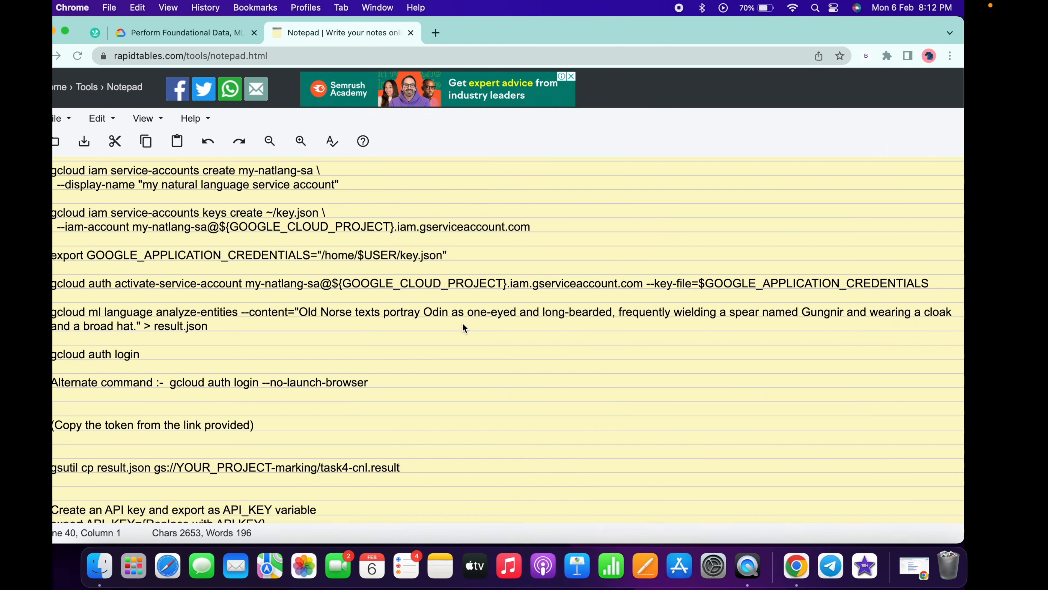
key(ctrl+Right)
key(ctrl+Left)
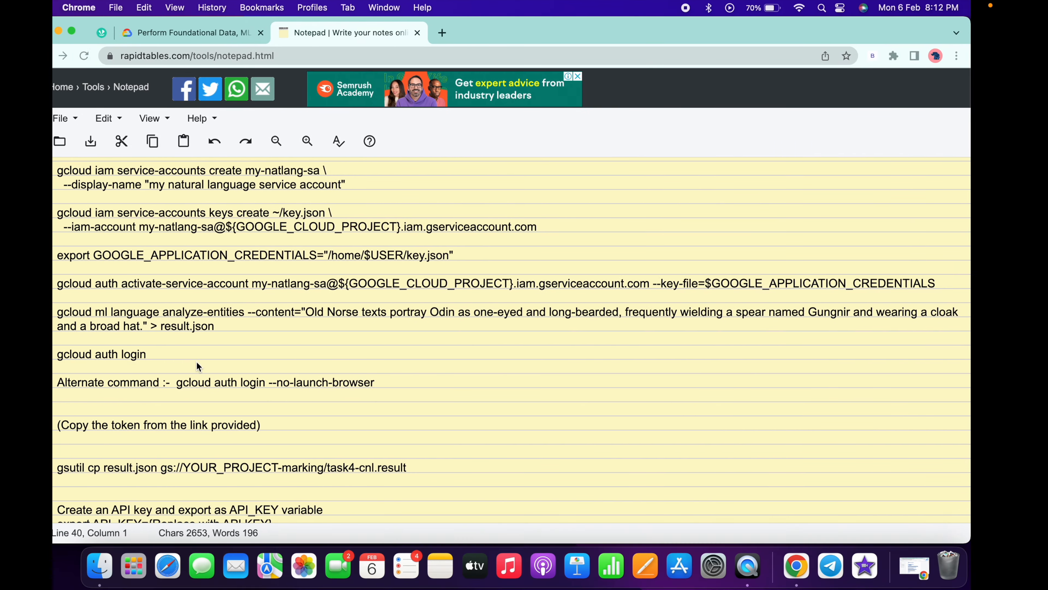
key(ctrl+Right)
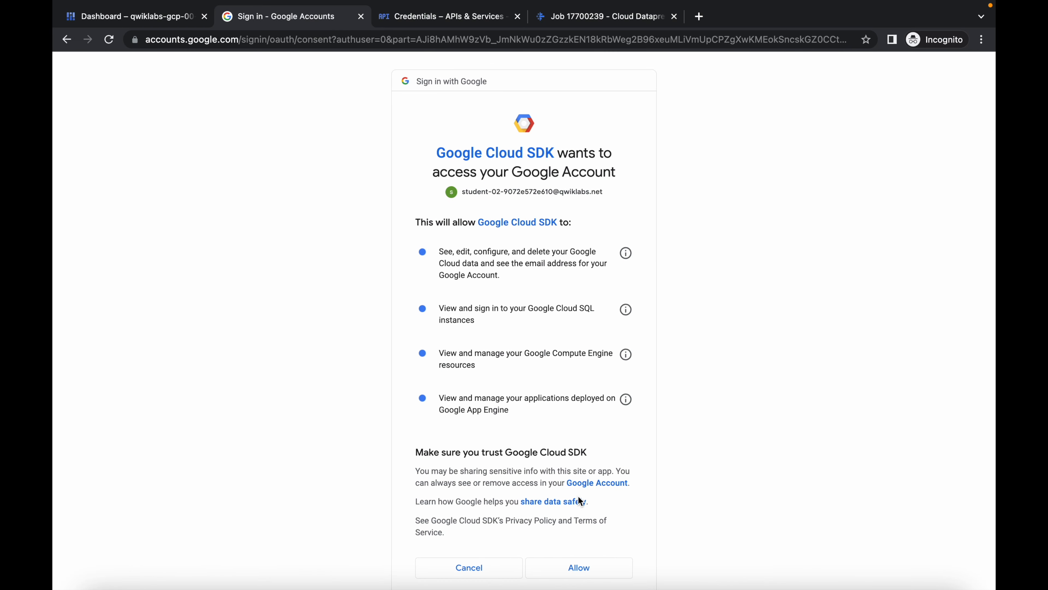
click(580, 568)
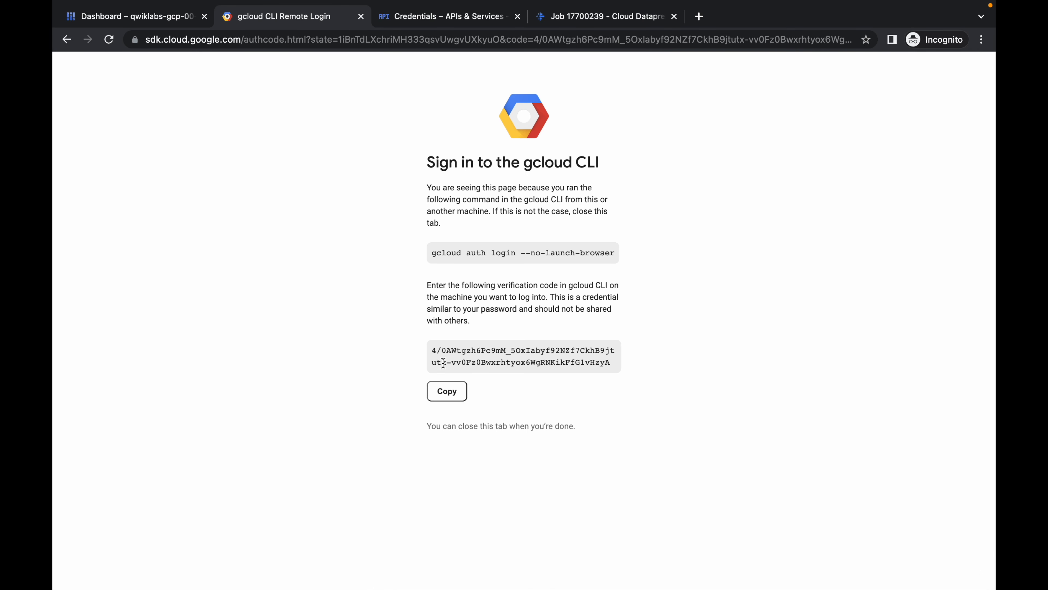
- Copy the gcloud CLI verification code and submit it as the authorization code in Cloud Shell
click(457, 398)
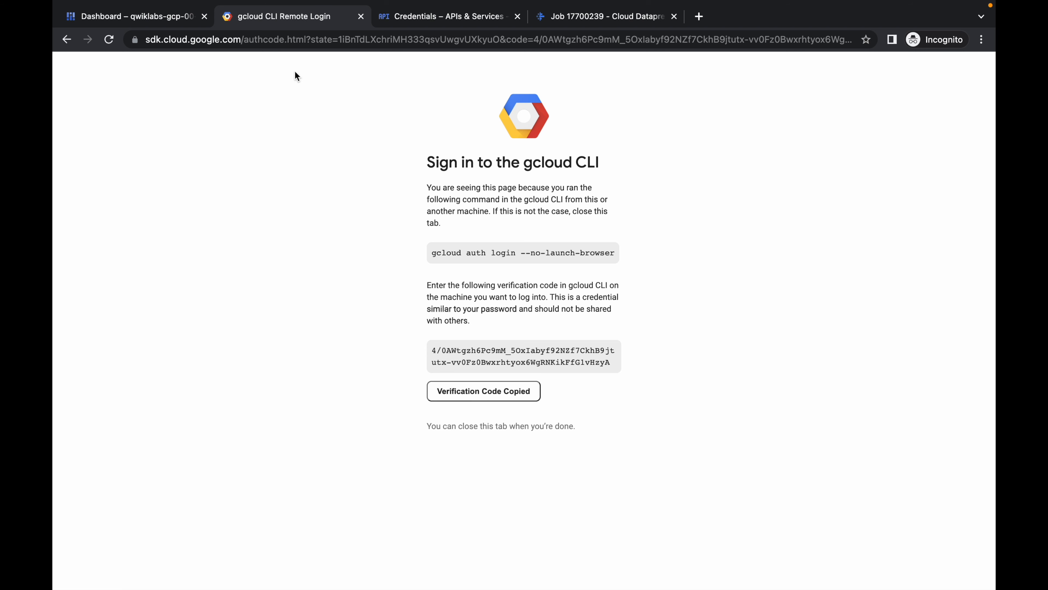
click(121, 18)
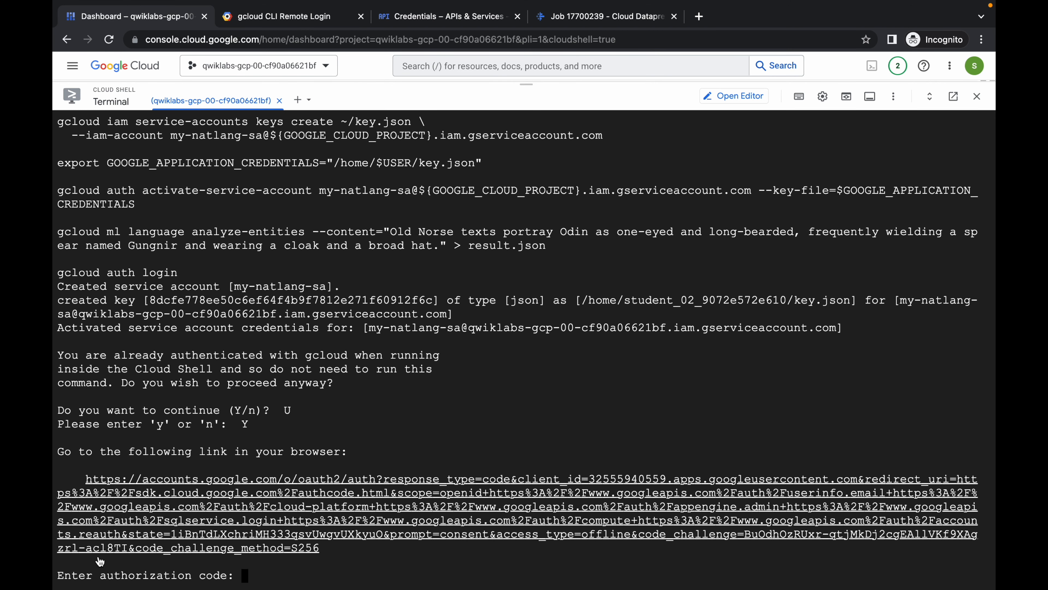
key(ctrl+v)
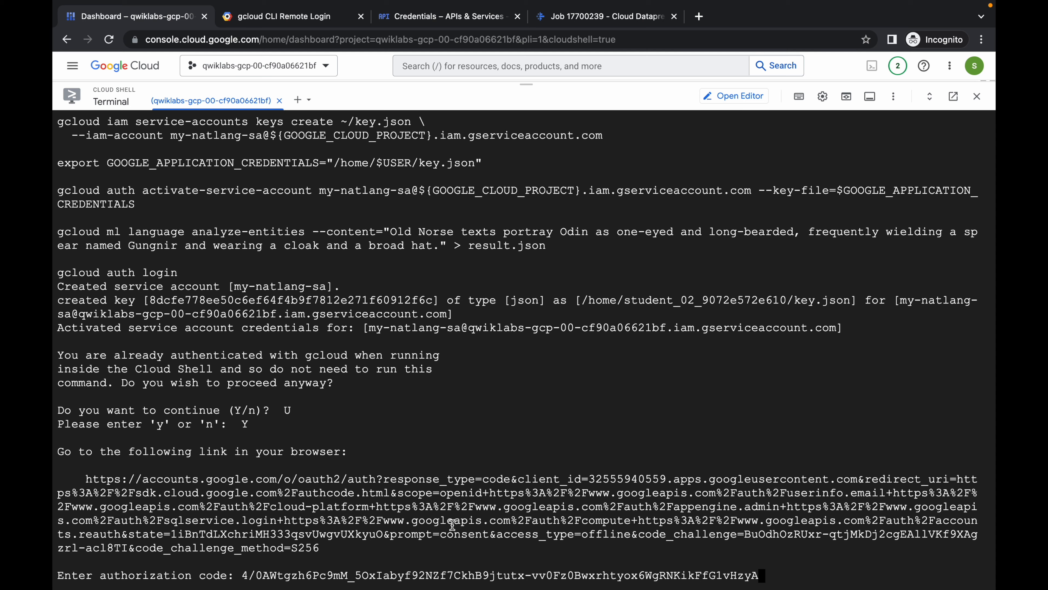
key(Return)
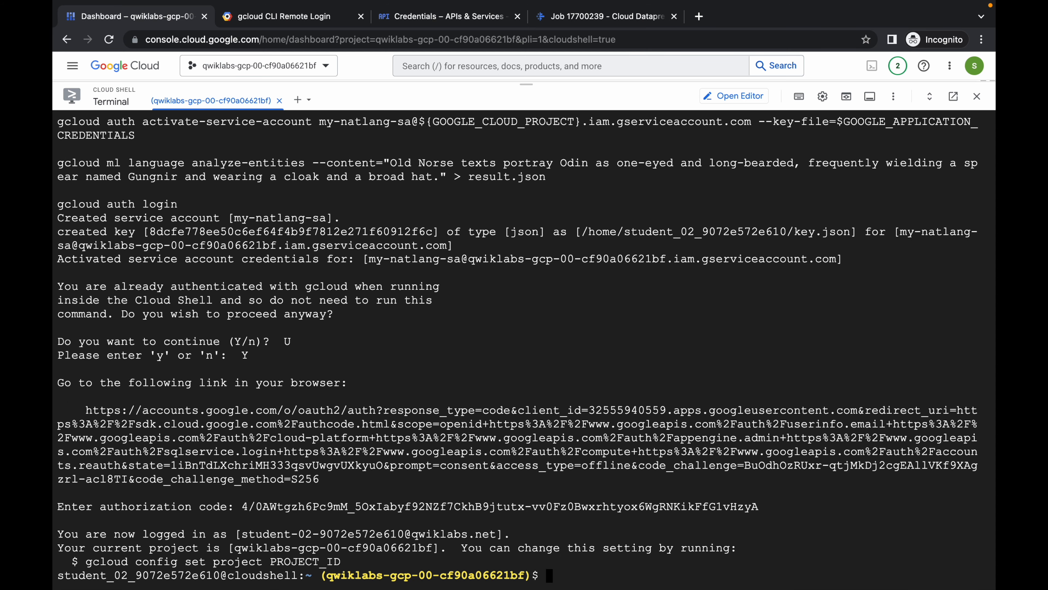
- Find the gsutil upload command in the notes and copy the Natural Language result path from the lab's Task 4 instructions
key(ctrl+Left)
scroll(336, 323, down, 3)
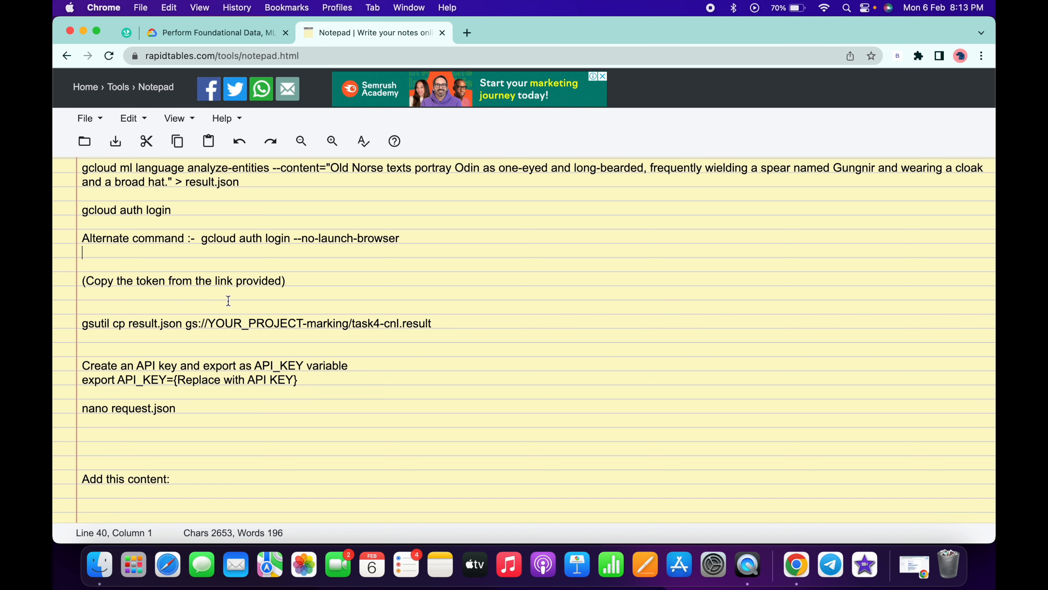
scroll(229, 300, down, 2)
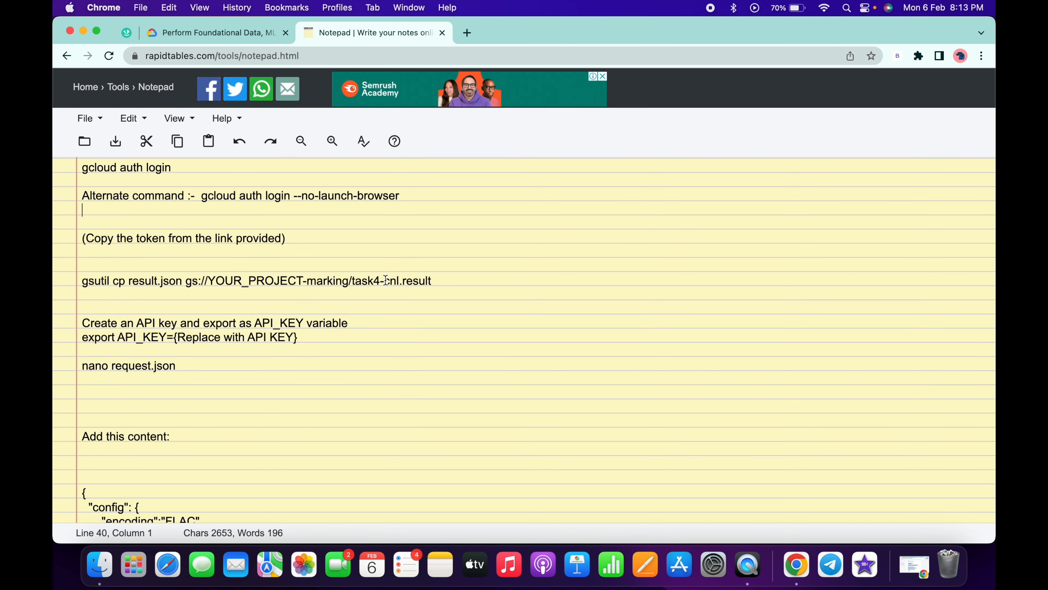
drag(382, 280, 449, 279)
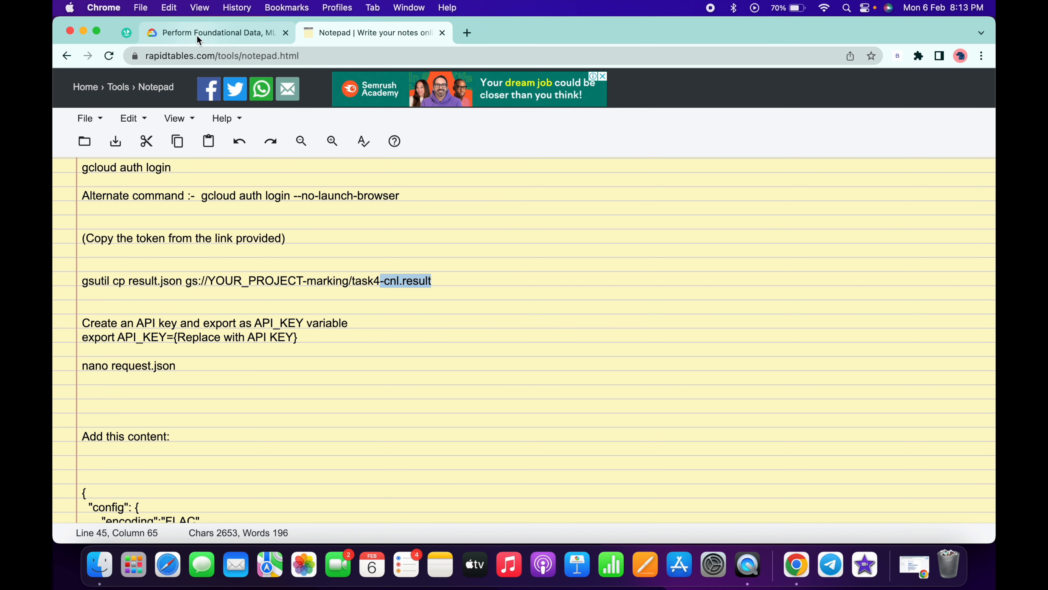
click(196, 36)
scroll(350, 241, down, 10)
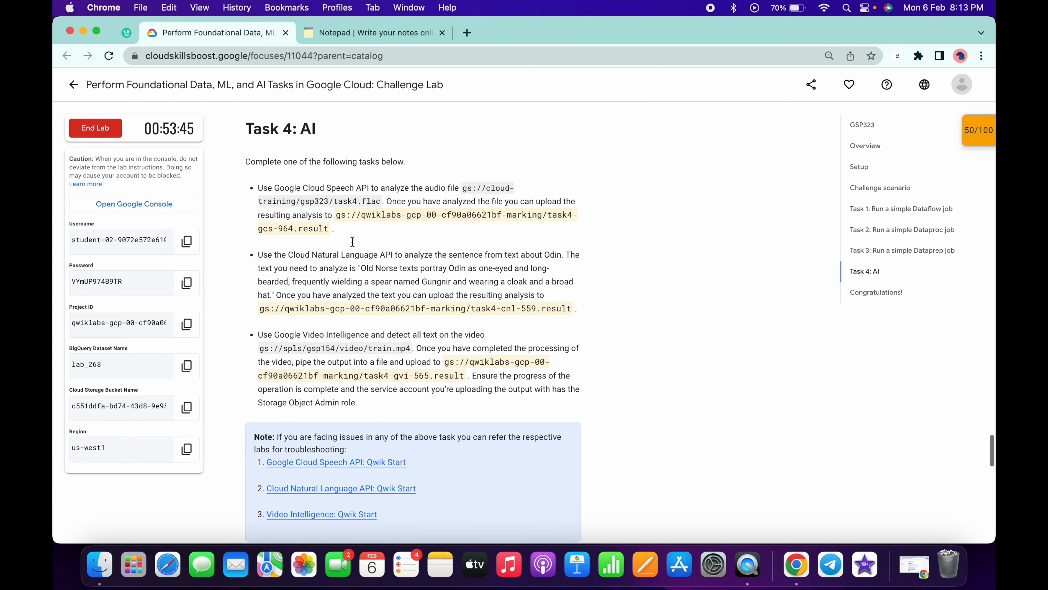
scroll(353, 242, down, 2)
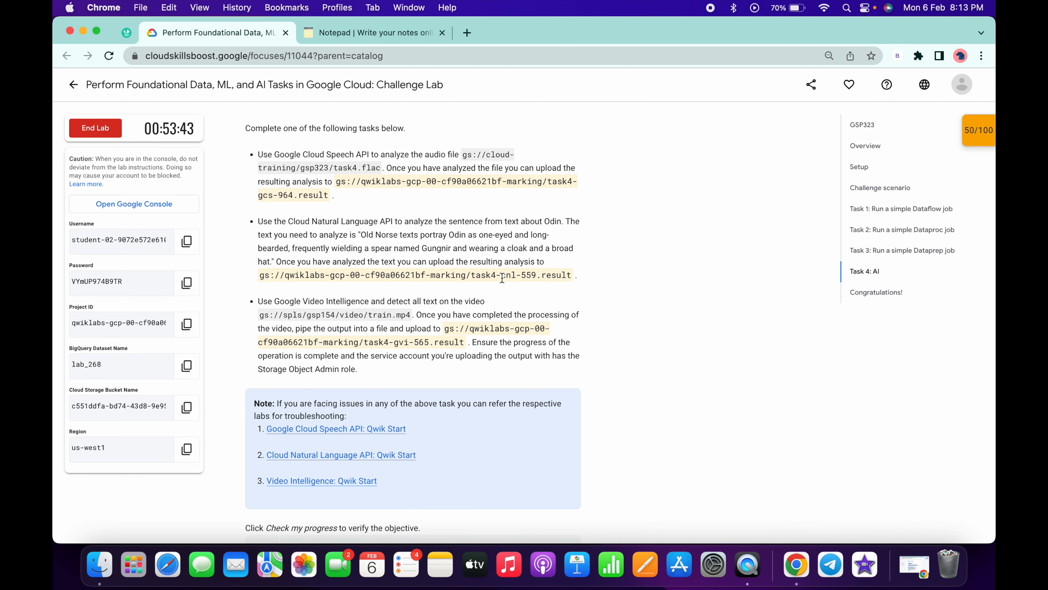
drag(500, 277, 577, 275)
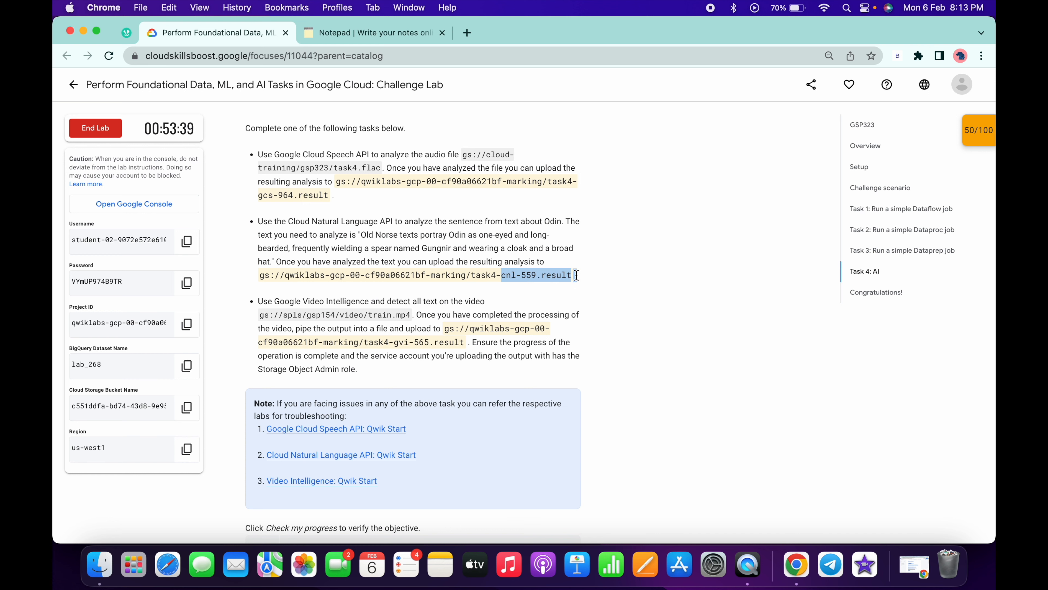
drag(258, 276, 570, 272)
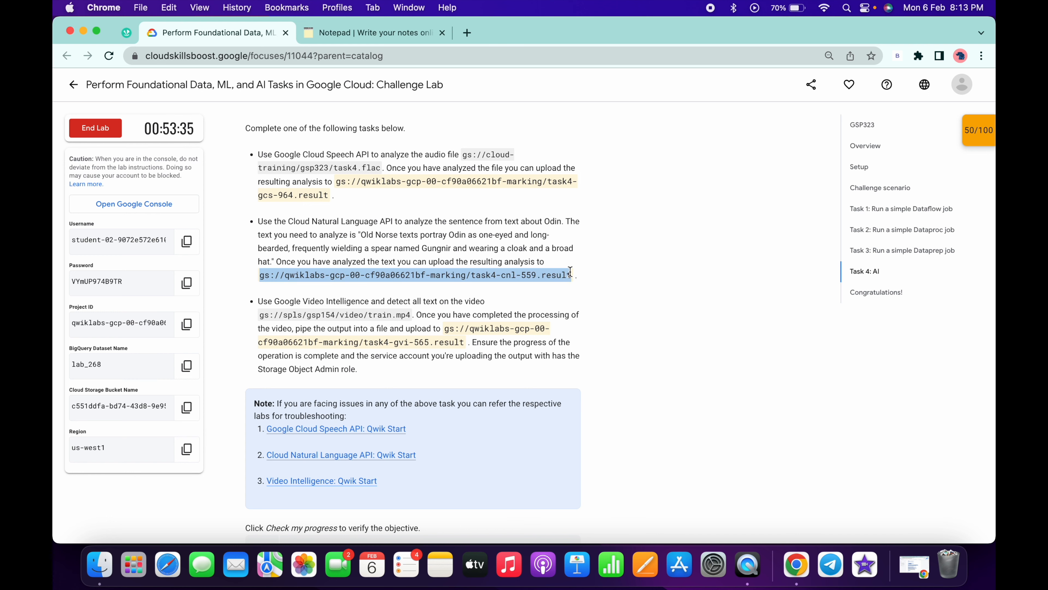
- Replace the placeholder destination of the notes' gsutil cp command with gs://qwiklabs-gcp-00-cf90a06621bf-marking/task4-cnl-559.result
click(327, 31)
scroll(292, 235, down, 2)
scroll(292, 235, down, 1)
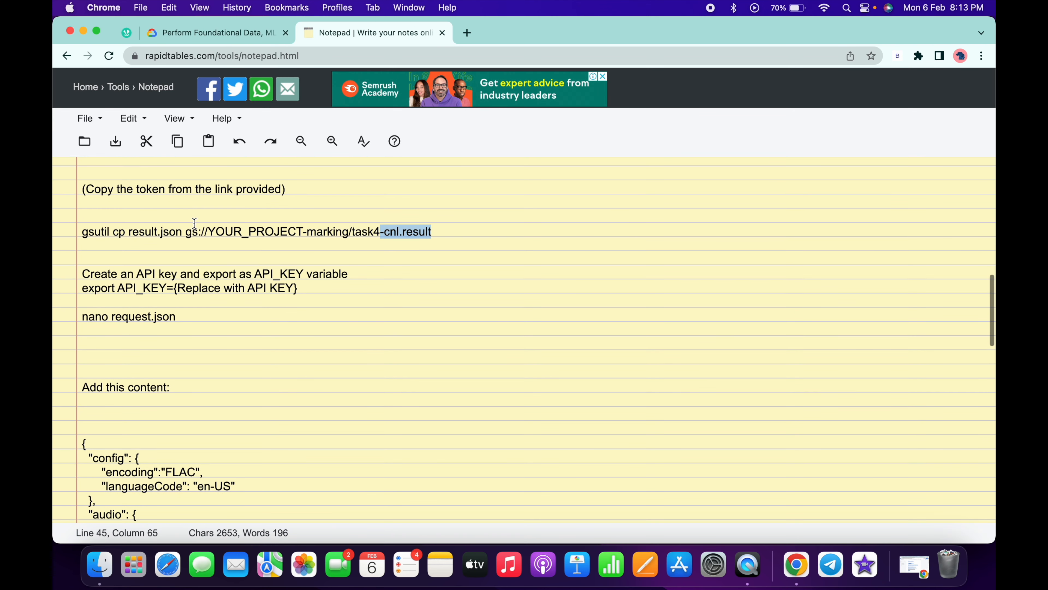
drag(187, 232, 442, 236)
key(super+v)
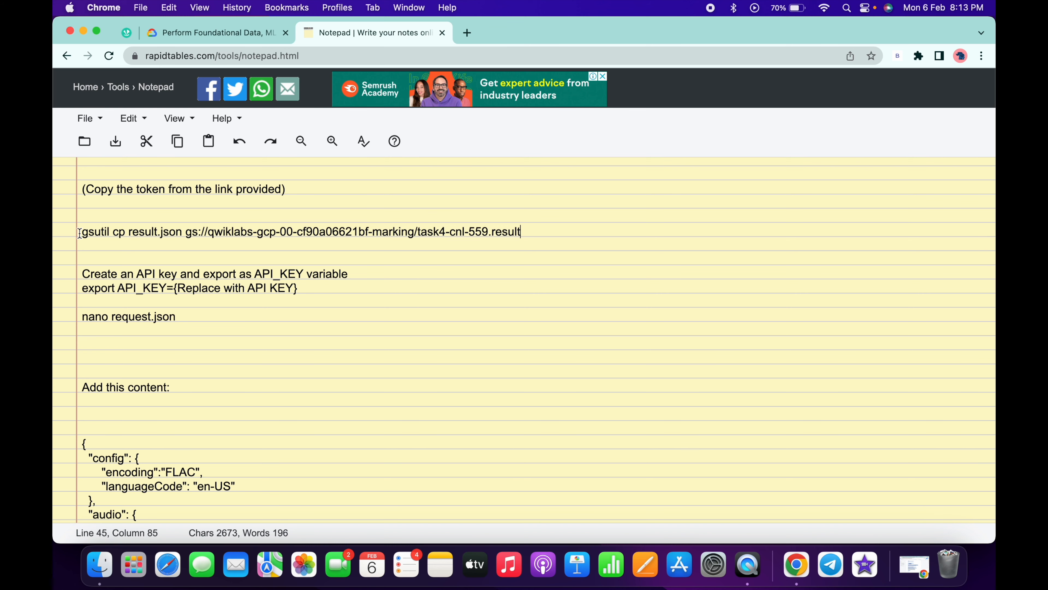
- Copy the edited gsutil cp command and run it in Cloud Shell to upload result.json as task4-cnl-559.result
drag(80, 234, 563, 233)
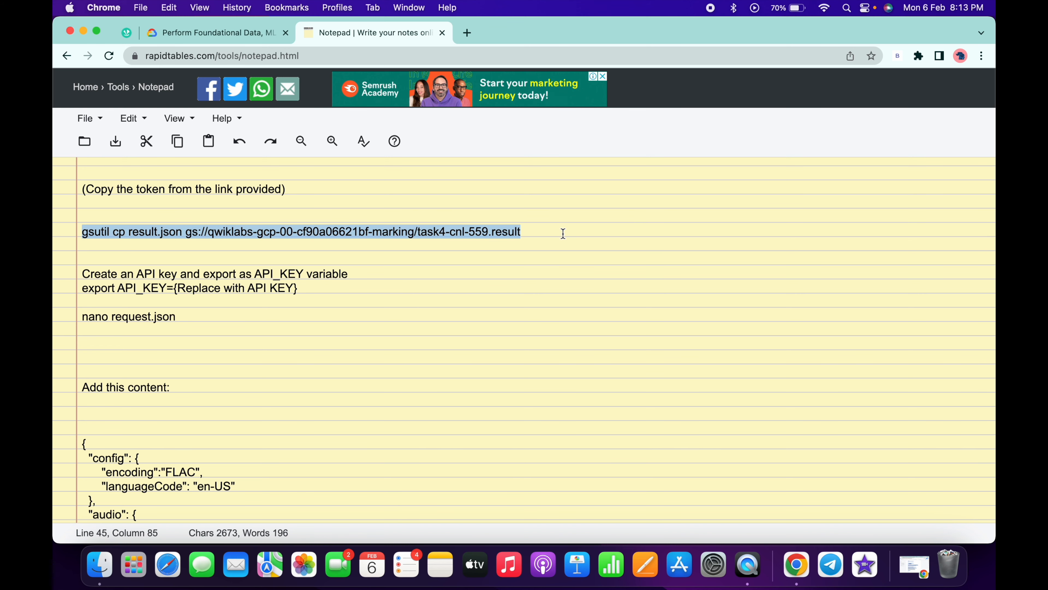
key(super+c)
key(super+Tab)
key(super+v)
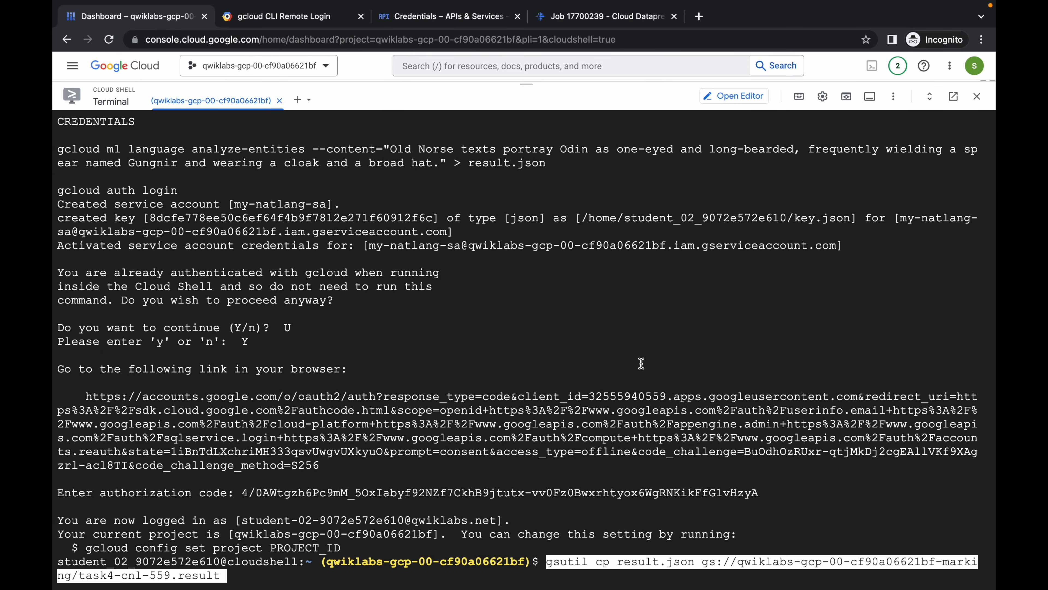
key(Return)
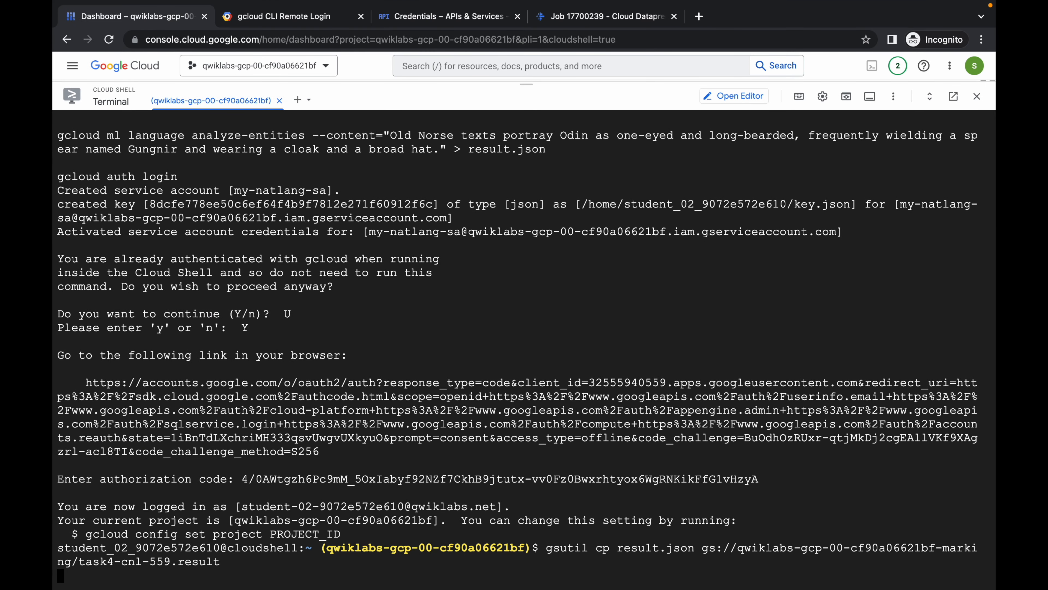
- Separate the API key export line from its heading in the notes and copy "export API_KEY=" to the Cloud Shell prompt
key(super+Tab)
scroll(401, 294, down, 2)
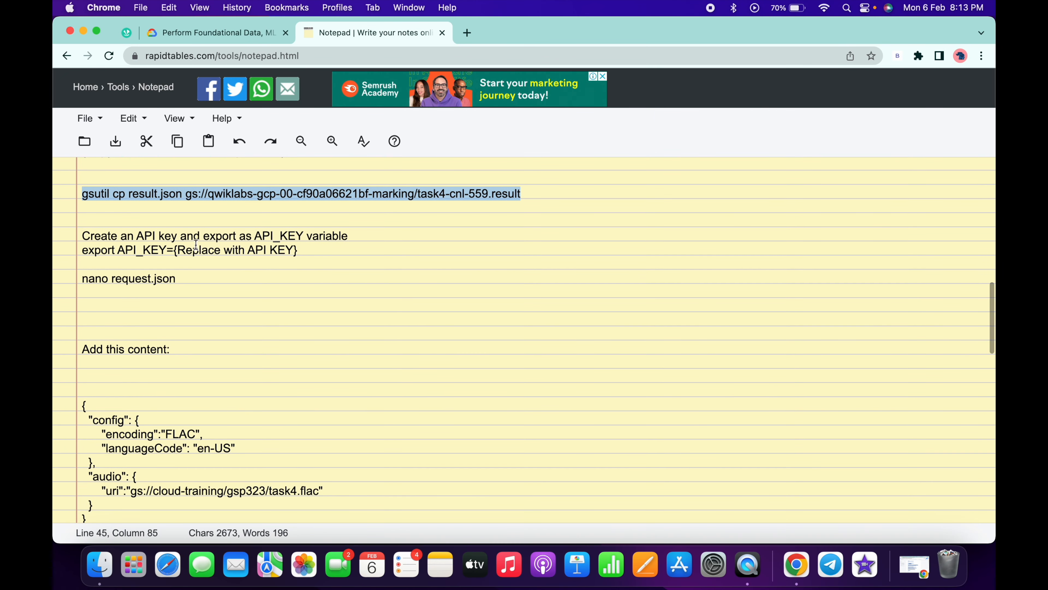
drag(84, 250, 172, 253)
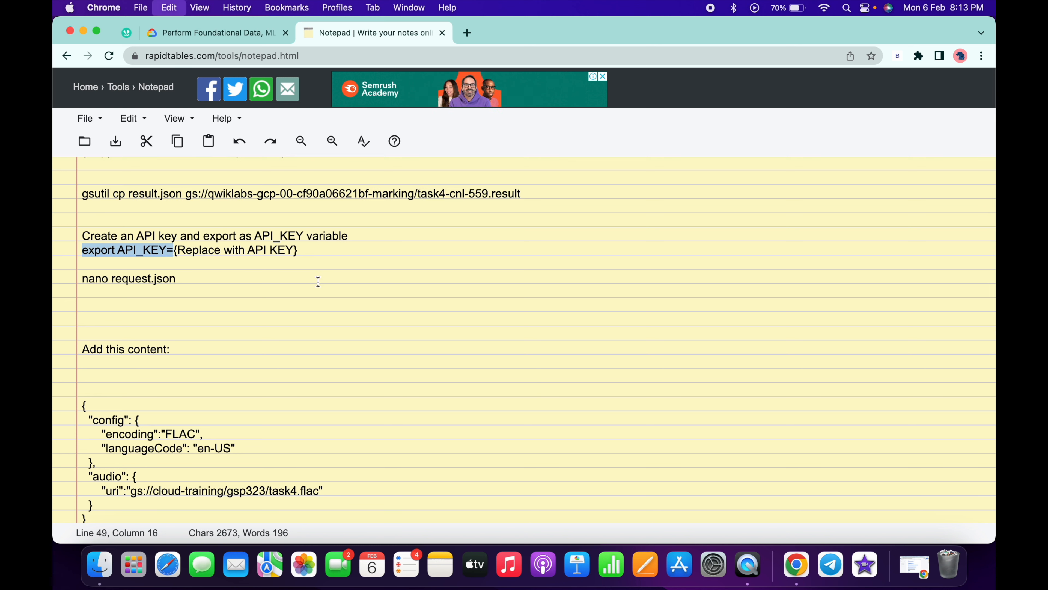
click(367, 238)
key(Return)
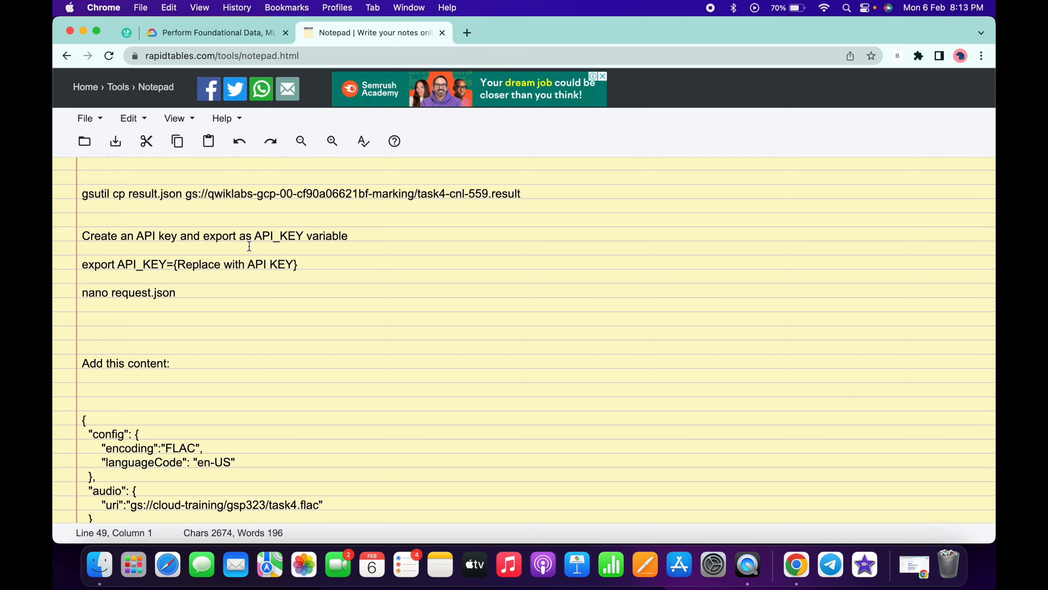
drag(83, 264, 174, 265)
key(super+c)
key(ctrl+Right)
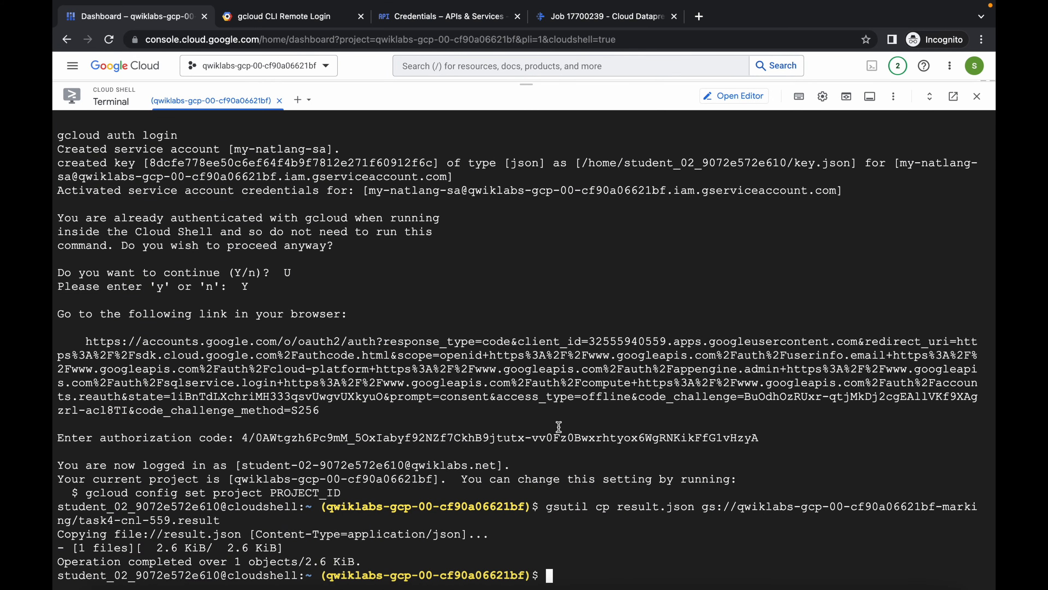
key(super+v)
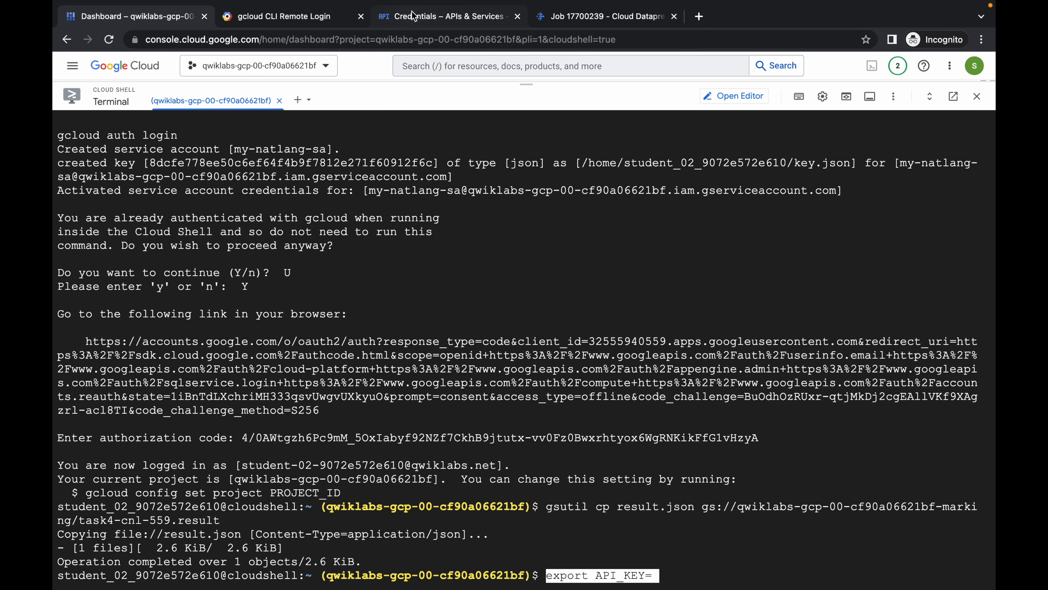
- Copy the created API key from the Credentials page and append it to the export API_KEY= command, then run it in Cloud Shell
click(417, 17)
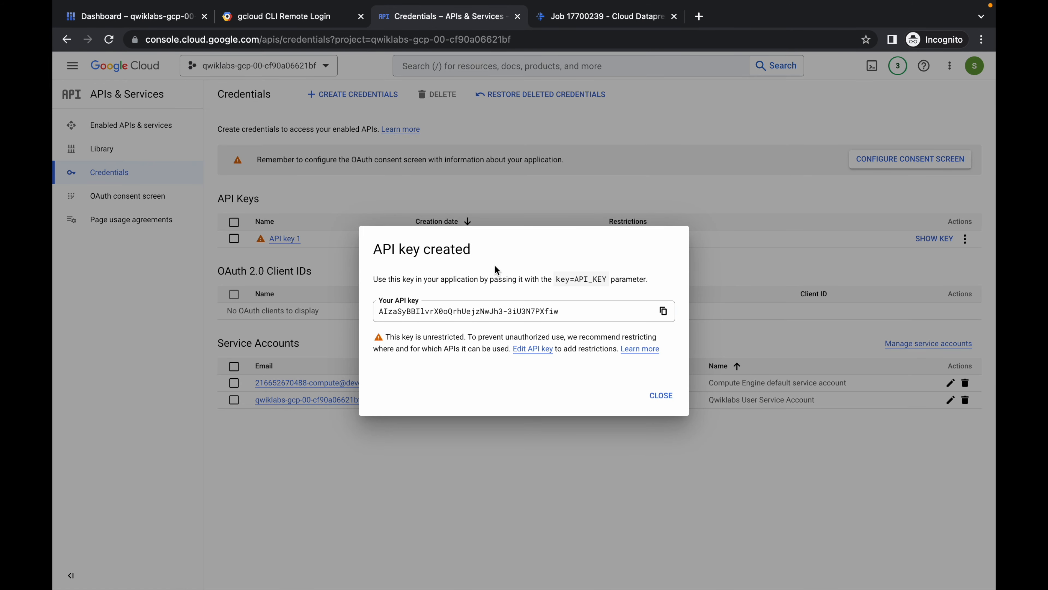
click(663, 311)
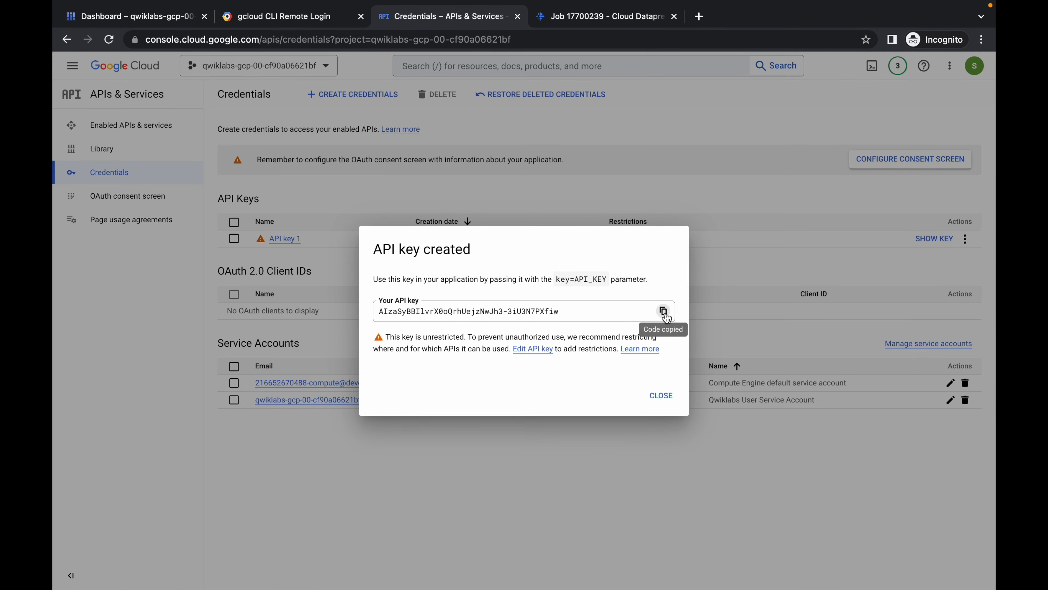
click(123, 18)
key(super+v)
key(Return)
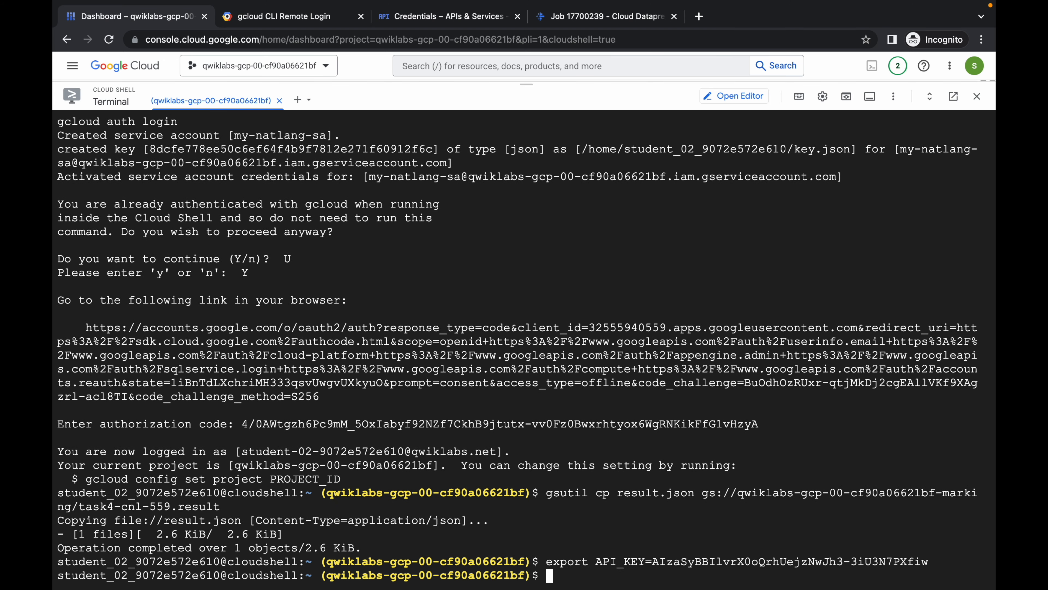
- Copy the nano request.json command from the notes and run it in Cloud Shell
key(ctrl+Left)
scroll(393, 271, down, 3)
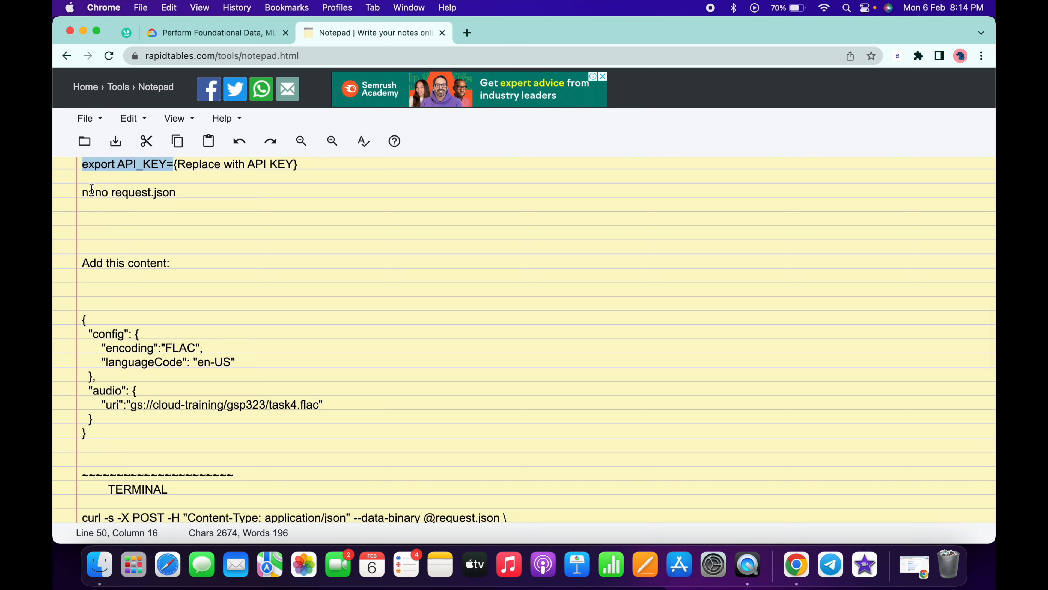
drag(82, 191, 192, 192)
key(super+c)
key(ctrl+Right)
key(super+v)
key(Return)
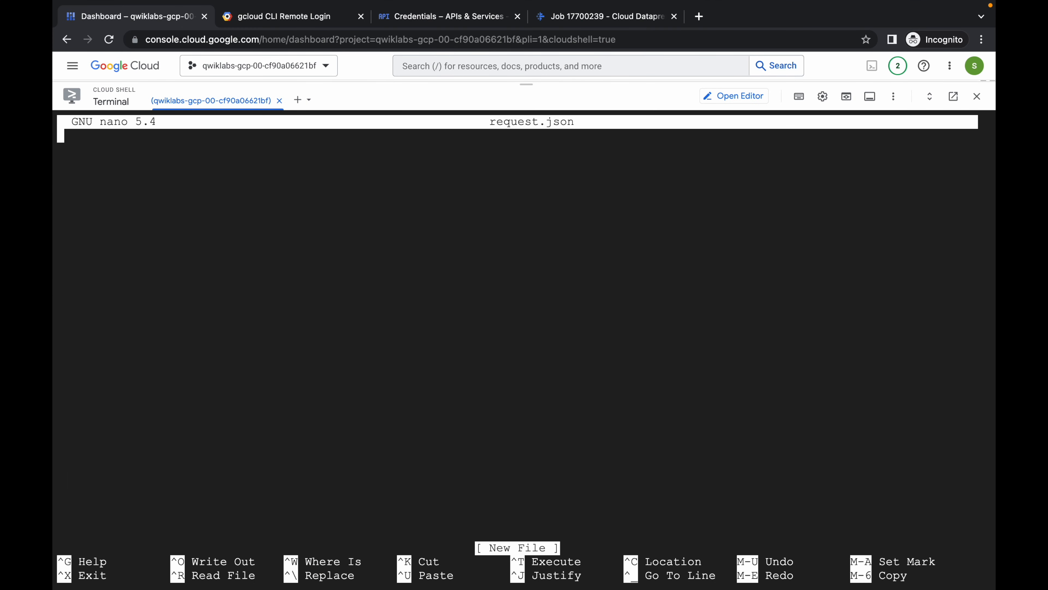
- Fill request.json with the notes' FLAC, en-US speech configuration for gs://cloud-training/gsp323/task4.flac and save it
key(ctrl+Left)
scroll(328, 268, down, 3)
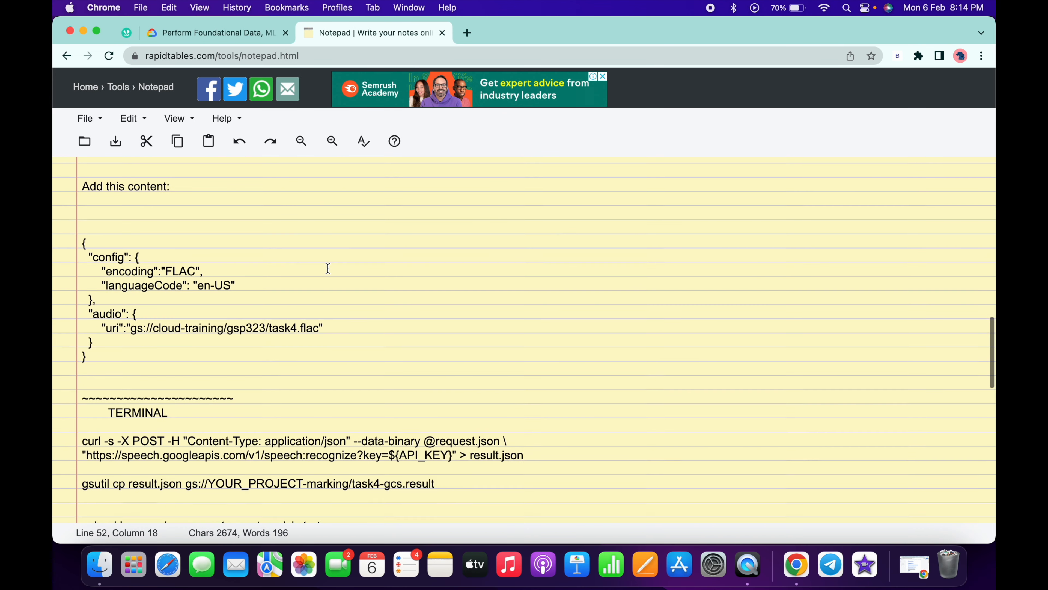
drag(103, 357, 82, 236)
key(ctrl+Right)
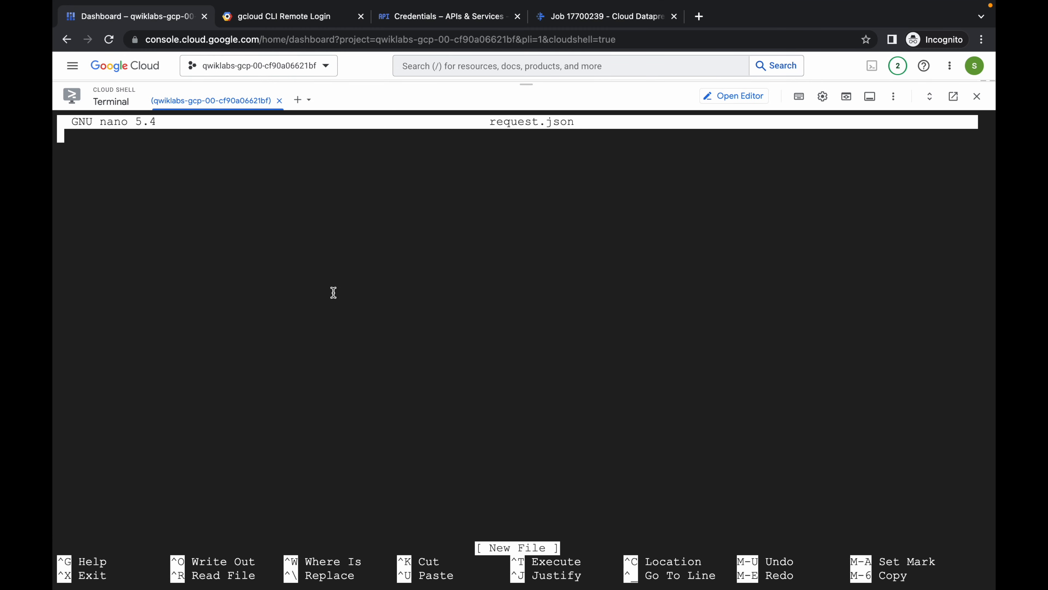
key(super+v)
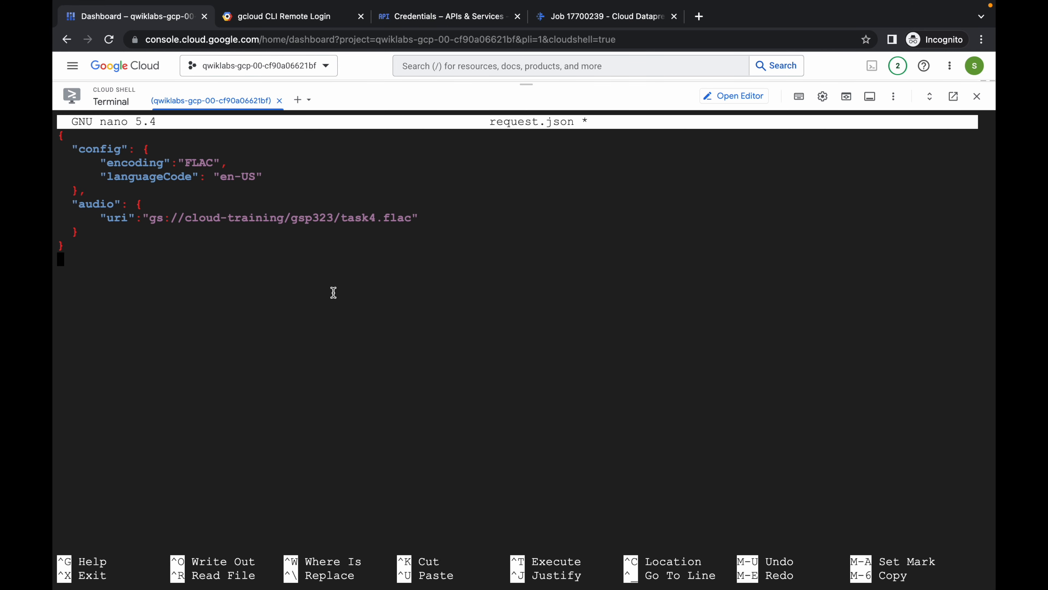
key(ctrl+x)
key(y)
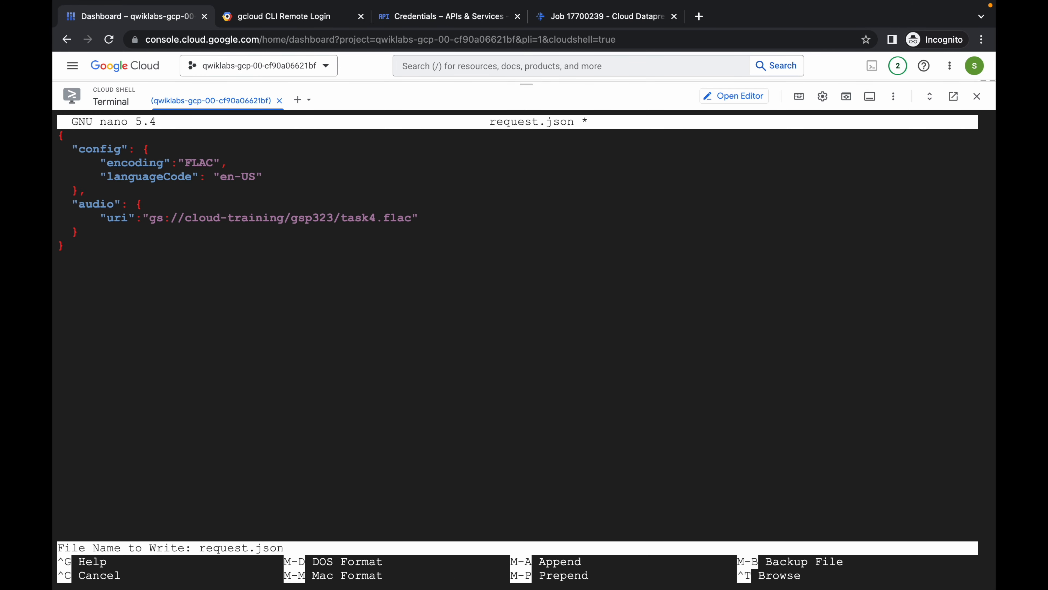
key(Return)
- Copy the Speech API curl command from the notes and run it in Cloud Shell to write result.json
key(ctrl+Left)
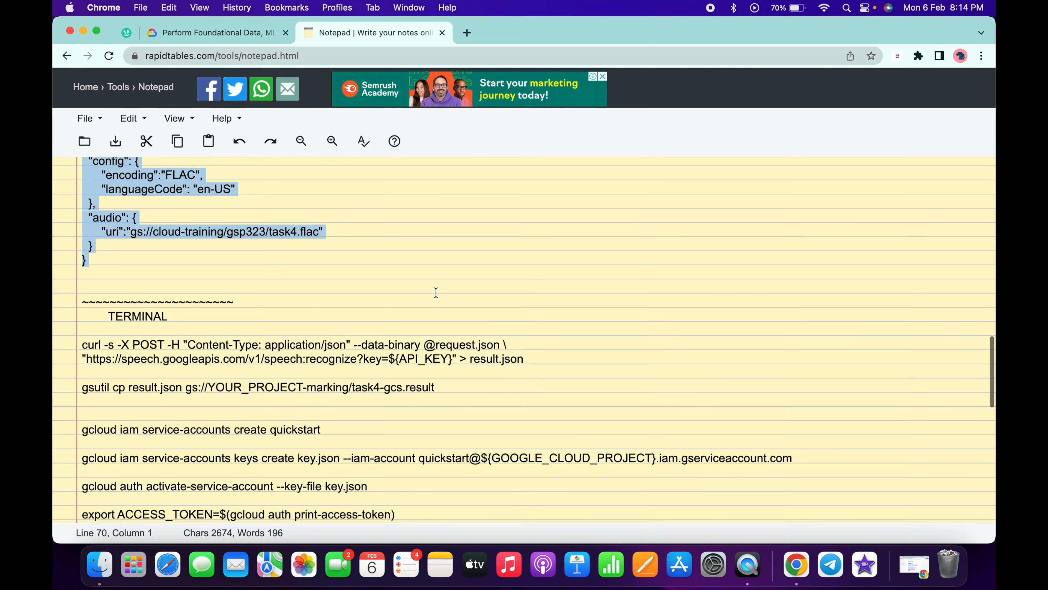
drag(82, 345, 537, 362)
key(ctrl+Right)
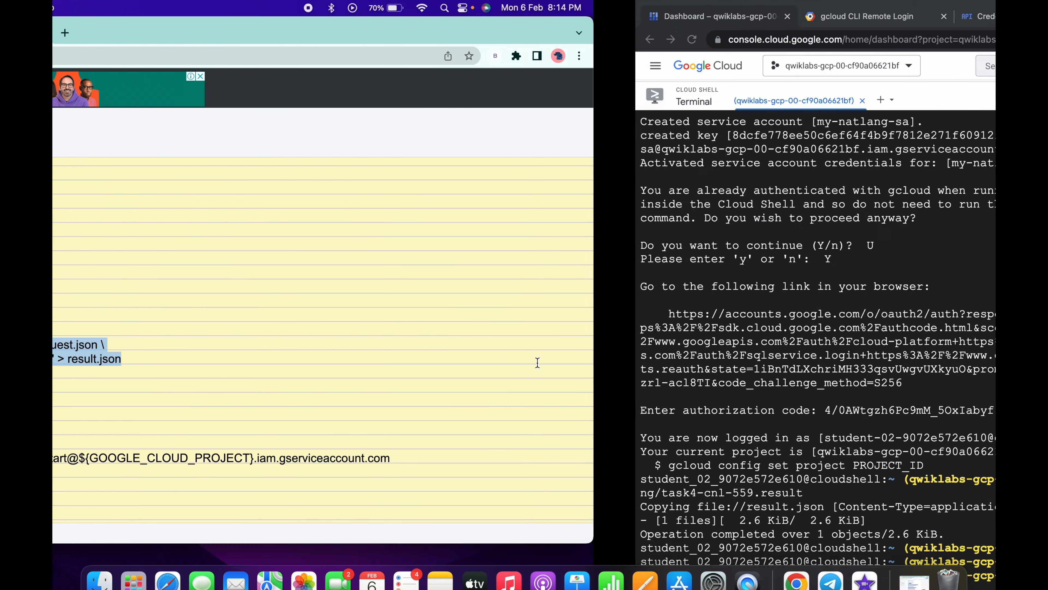
key(super+v)
key(Return)
- Find the notes' task4-gcs upload command and copy the Speech API result path from the lab's Task 4 instructions
key(ctrl+Left)
scroll(247, 307, down, 3)
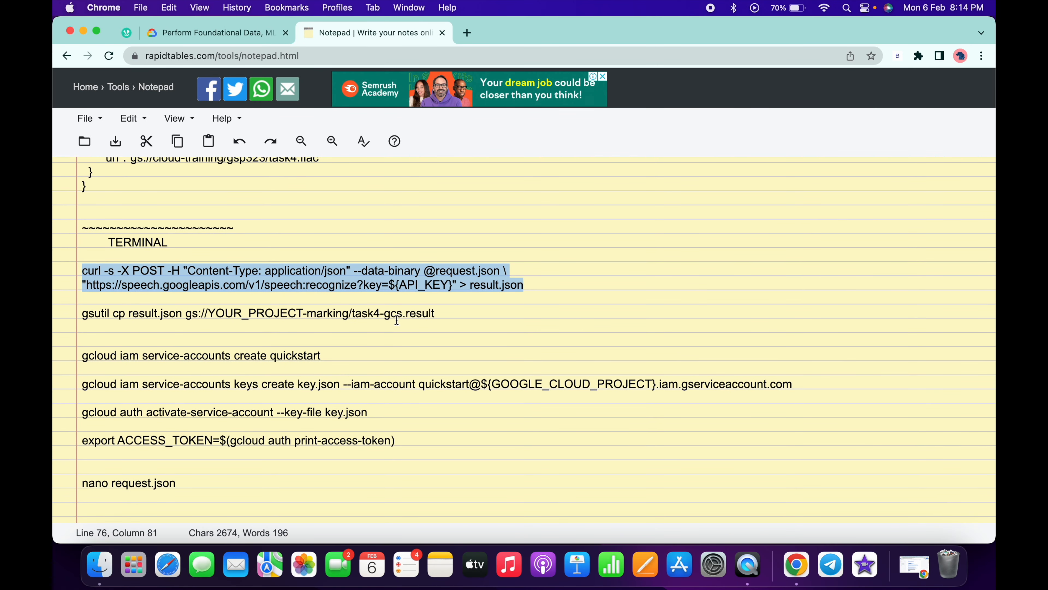
drag(388, 318, 442, 315)
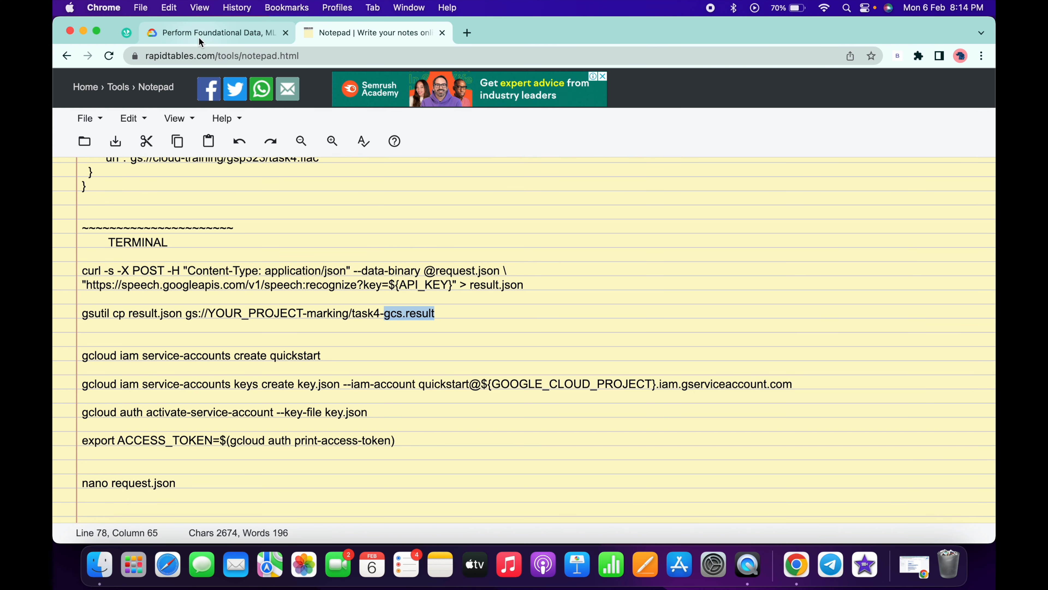
click(198, 37)
scroll(335, 191, up, 1)
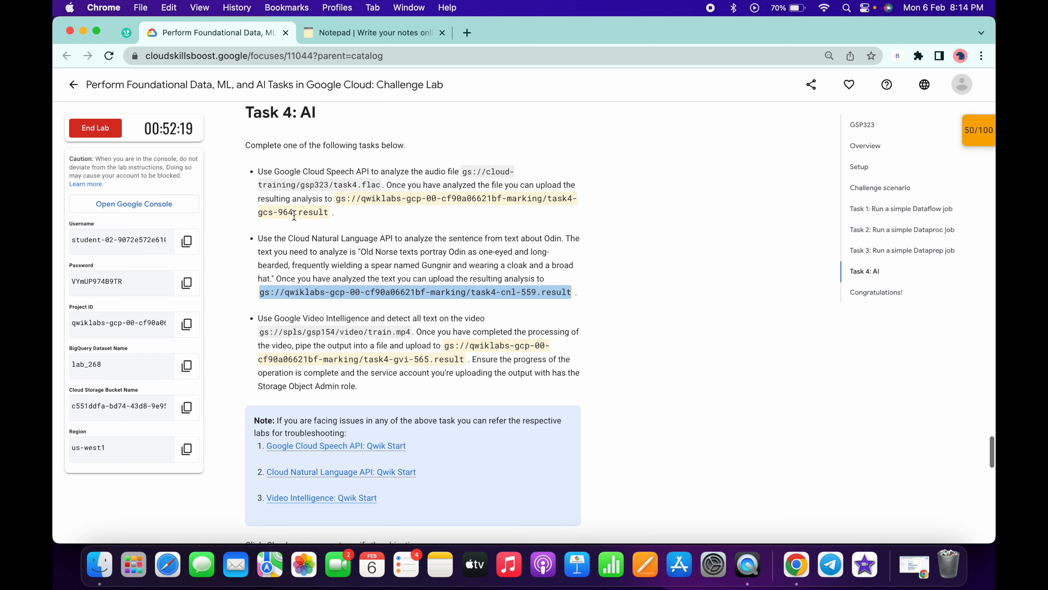
click(258, 212)
drag(258, 212, 329, 211)
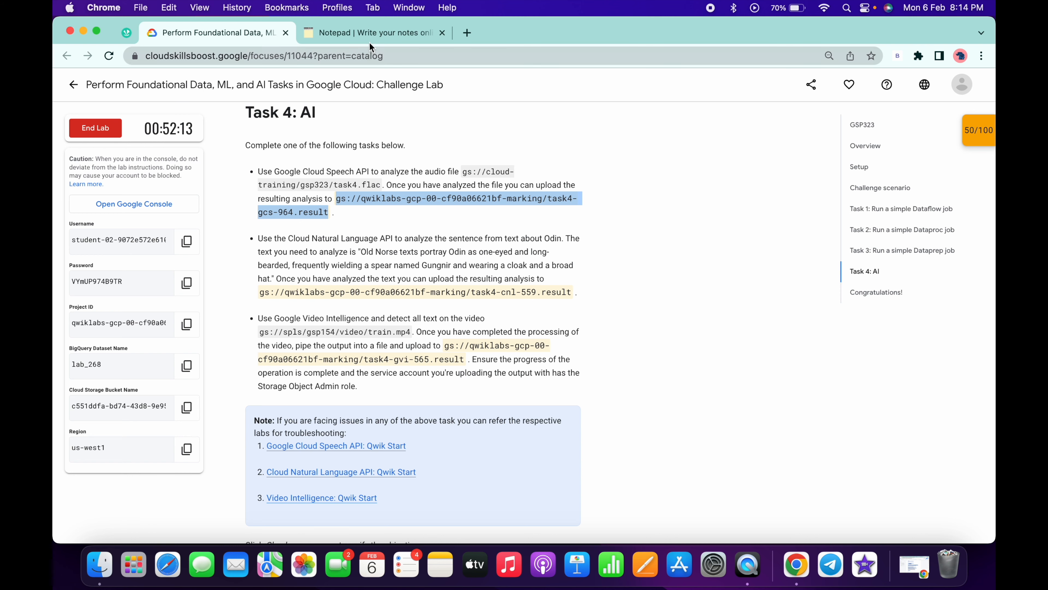
- Set the notes' gsutil cp destination to gs://qwiklabs-gcp-00-cf90a06621bf-marking/task4-gcs-964.result and run the command in Cloud Shell
click(369, 33)
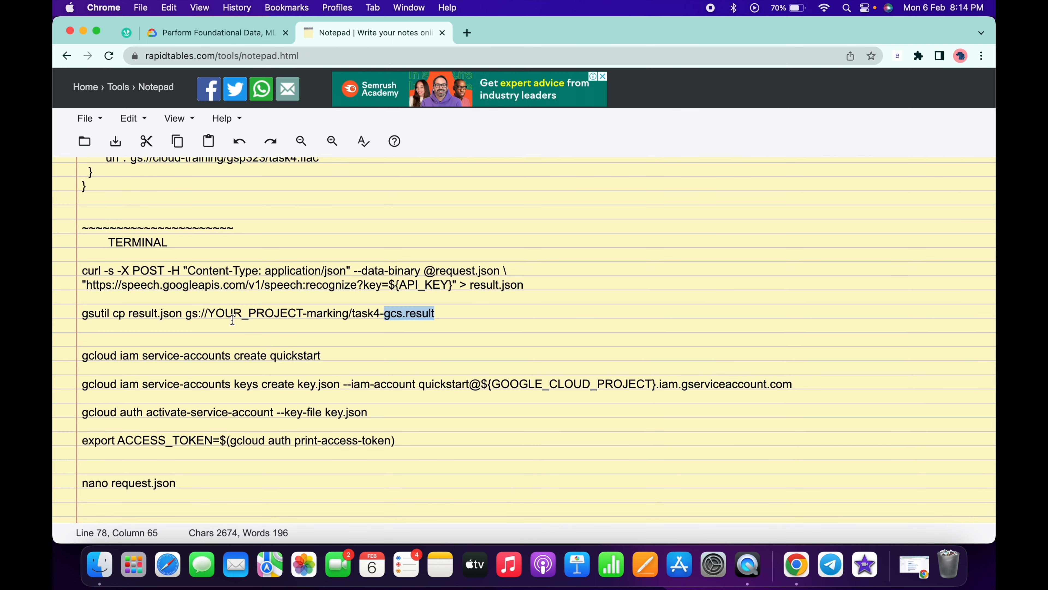
drag(188, 314, 433, 318)
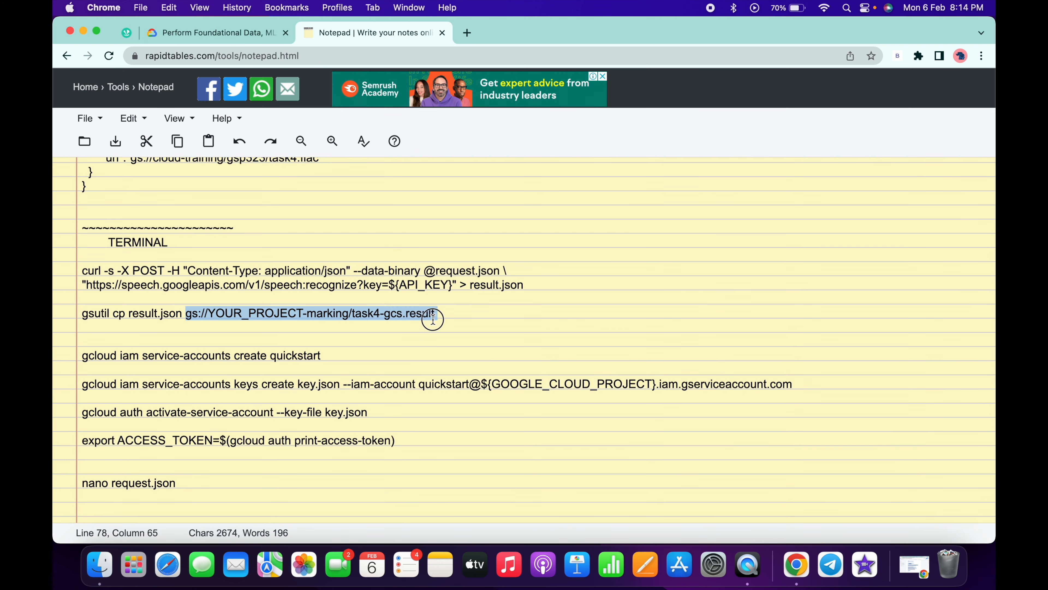
key(super+v)
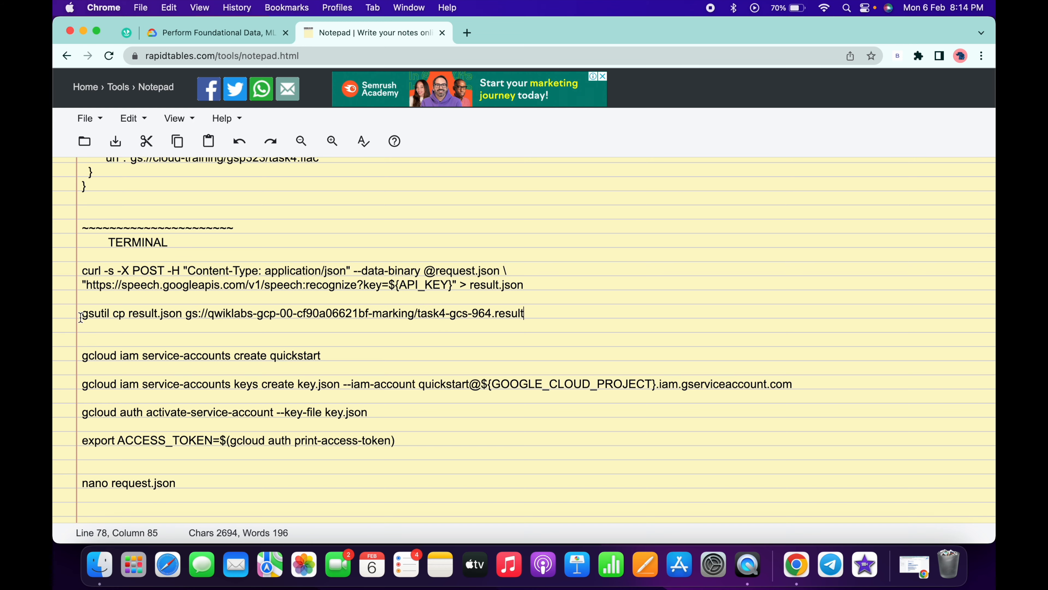
drag(80, 314, 110, 330)
key(ctrl+Right)
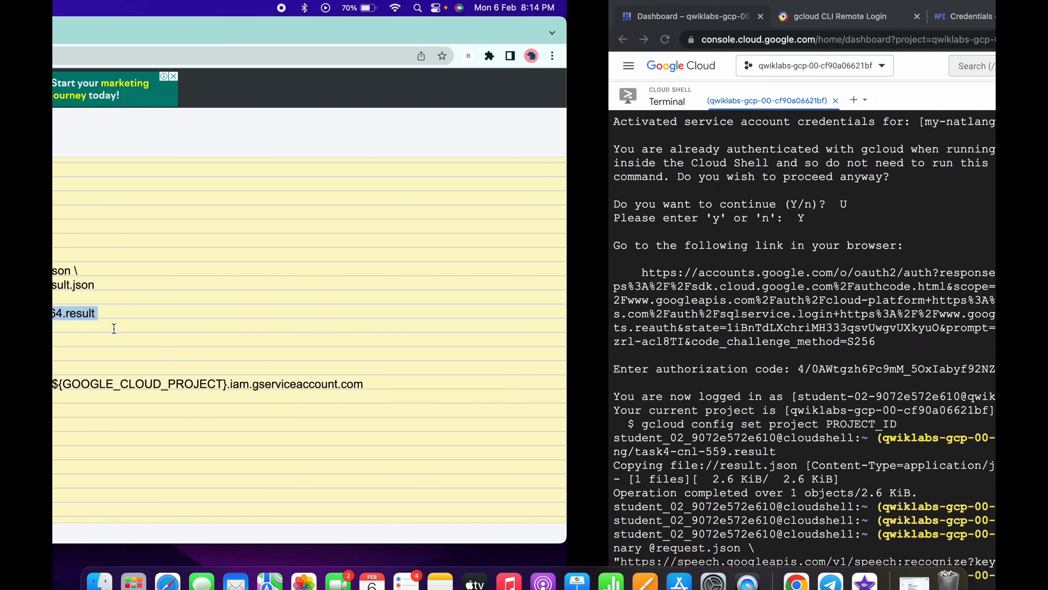
key(super+v)
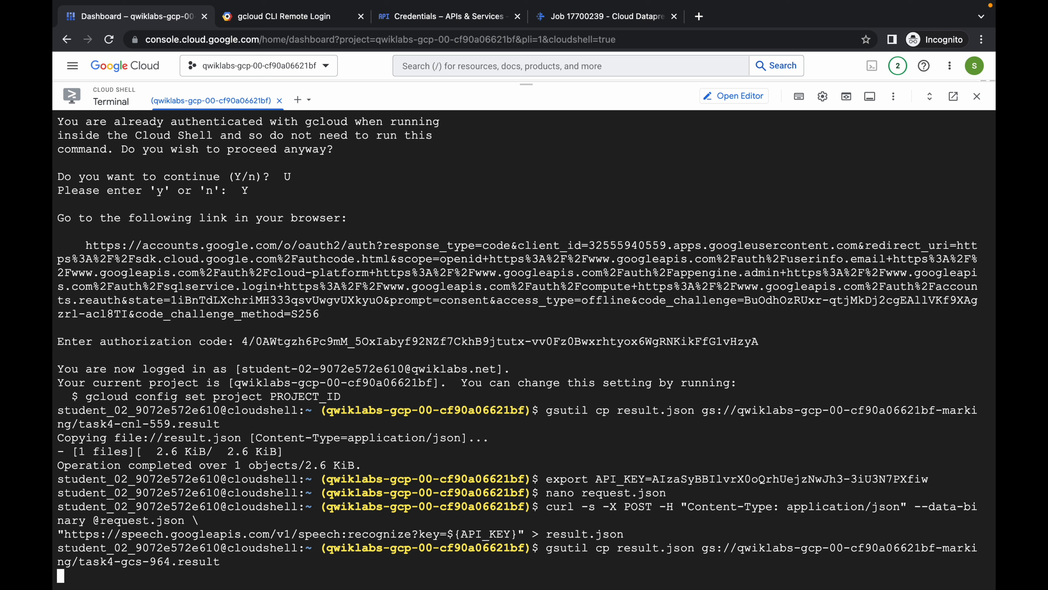
- Copy the notes' commands for the quickstart service account, key.json activation and ACCESS_TOKEN export, and run them in Cloud Shell
key(ctrl+Left)
scroll(518, 366, down, 4)
drag(82, 227, 179, 326)
key(super+c)
key(ctrl+Right)
key(super+v)
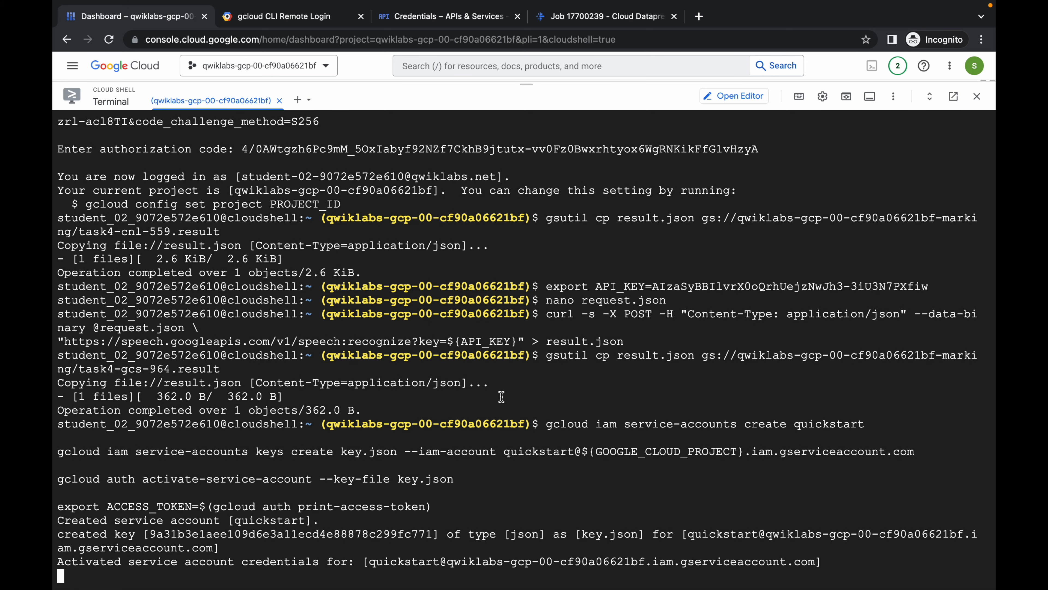
- Reopen request.json in nano and delete all of its existing speech configuration
text(nano request.json)
key(Return)
key(Down)
key(Down)
key(Down)
key(Down)
key(Down)
key(Down)
key(Down)
key(Down)
key(Down)
key(BackSpace)
key(BackSpace)
key(BackSpace)
key(BackSpace)
key(BackSpace)
key(BackSpace)
key(BackSpace)
key(BackSpace)
key(BackSpace)
key(BackSpace)
key(BackSpace)
key(BackSpace)
key(BackSpace)
key(BackSpace)
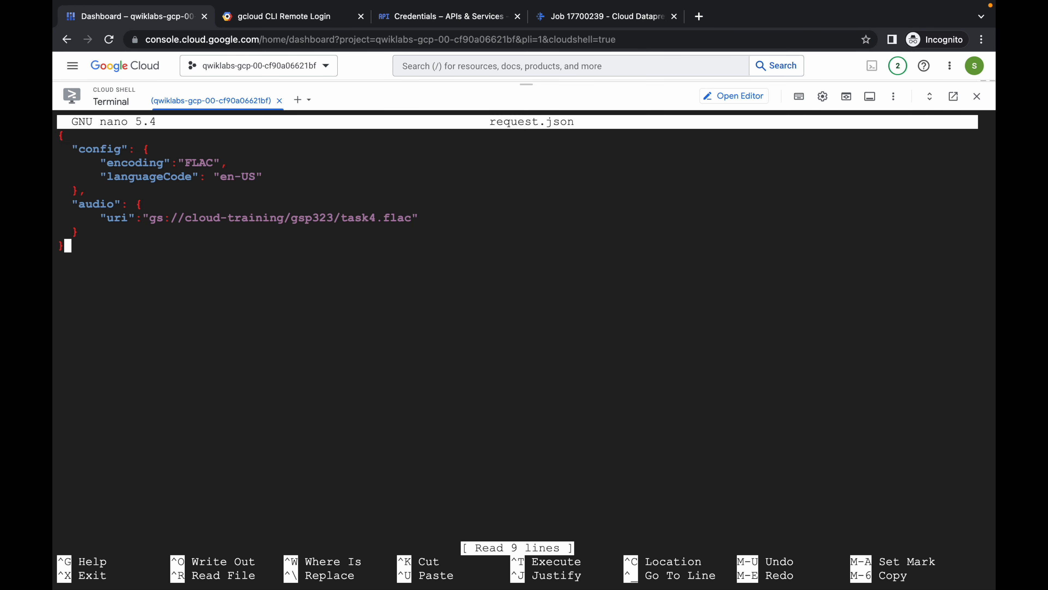
key(BackSpace)
key(BackSpace)
key(BackSpace)
key(BackSpace)
key(BackSpace)
key(BackSpace)
key(BackSpace)
key(BackSpace)
key(BackSpace)
key(BackSpace)
key(BackSpace)
key(BackSpace)
key(BackSpace)
key(BackSpace)
key(BackSpace)
key(BackSpace)
key(BackSpace)
key(BackSpace)
key(BackSpace)
key(BackSpace)
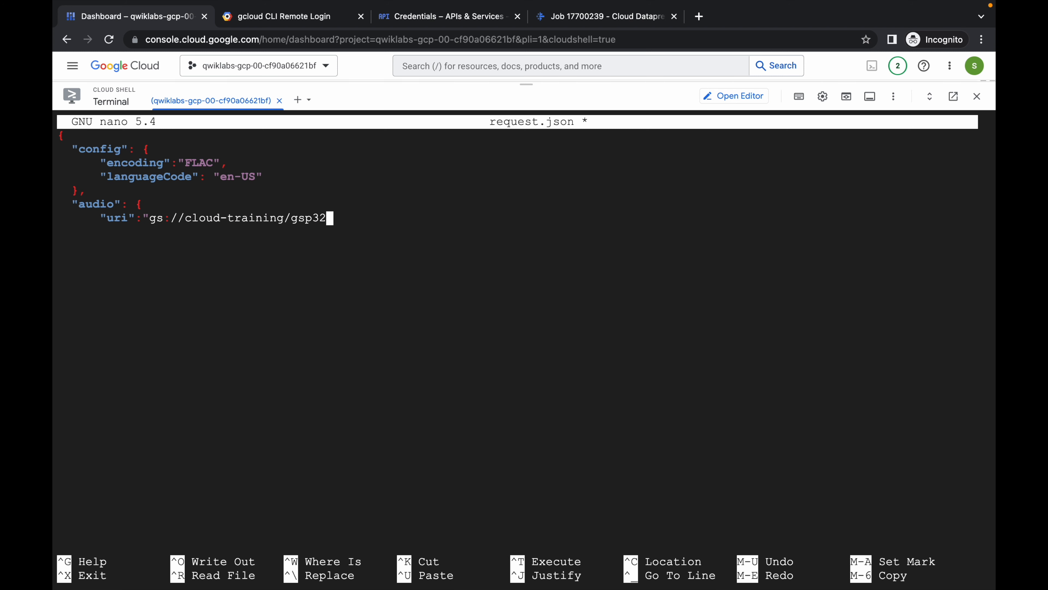
key(BackSpace)
key(BackSpace)
key(BackSpace)
key(BackSpace)
key(BackSpace)
key(BackSpace)
key(BackSpace)
key(BackSpace)
key(BackSpace)
key(BackSpace)
key(BackSpace)
key(BackSpace)
key(BackSpace)
key(BackSpace)
key(BackSpace)
key(BackSpace)
key(BackSpace)
key(BackSpace)
key(BackSpace)
key(BackSpace)
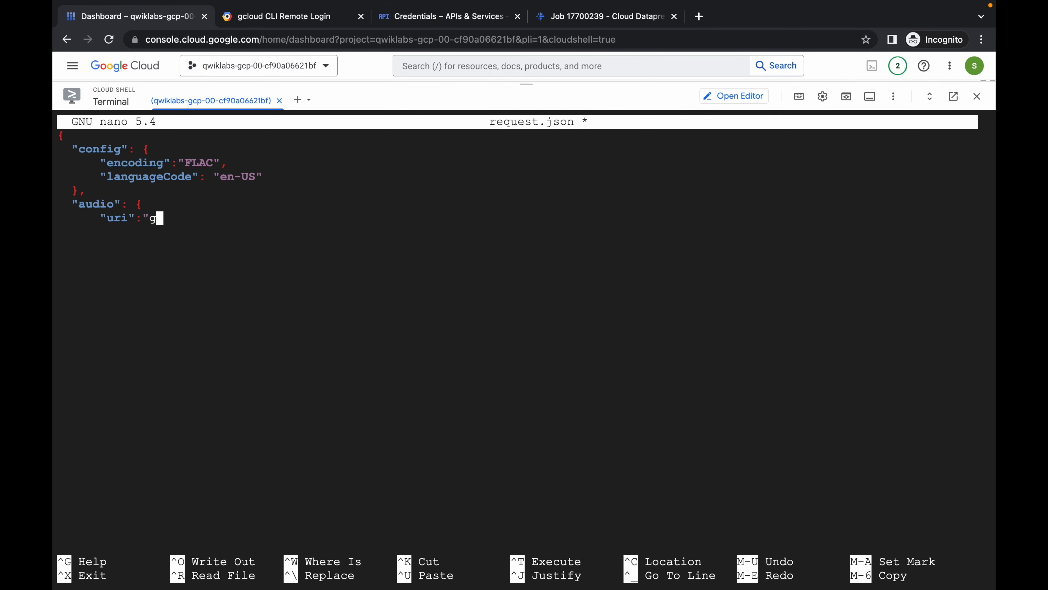
key(BackSpace)
key(BackSpace)
key(BackSpace)
key(BackSpace)
key(BackSpace)
key(BackSpace)
key(BackSpace)
key(BackSpace)
key(BackSpace)
key(BackSpace)
key(BackSpace)
key(BackSpace)
key(BackSpace)
key(BackSpace)
key(BackSpace)
key(BackSpace)
key(BackSpace)
key(BackSpace)
key(BackSpace)
key(BackSpace)
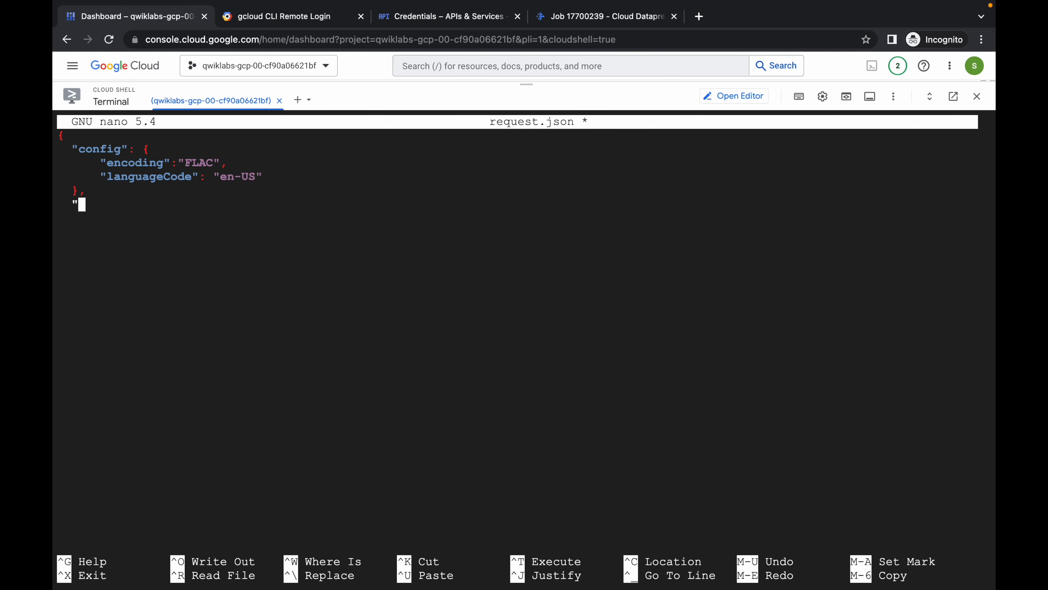
key(BackSpace)
key(BackSpace)
key(BackSpace)
key(BackSpace)
key(BackSpace)
key(BackSpace)
key(BackSpace)
key(BackSpace)
key(BackSpace)
key(BackSpace)
key(BackSpace)
key(BackSpace)
key(BackSpace)
key(BackSpace)
key(BackSpace)
key(BackSpace)
key(BackSpace)
key(BackSpace)
key(BackSpace)
key(BackSpace)
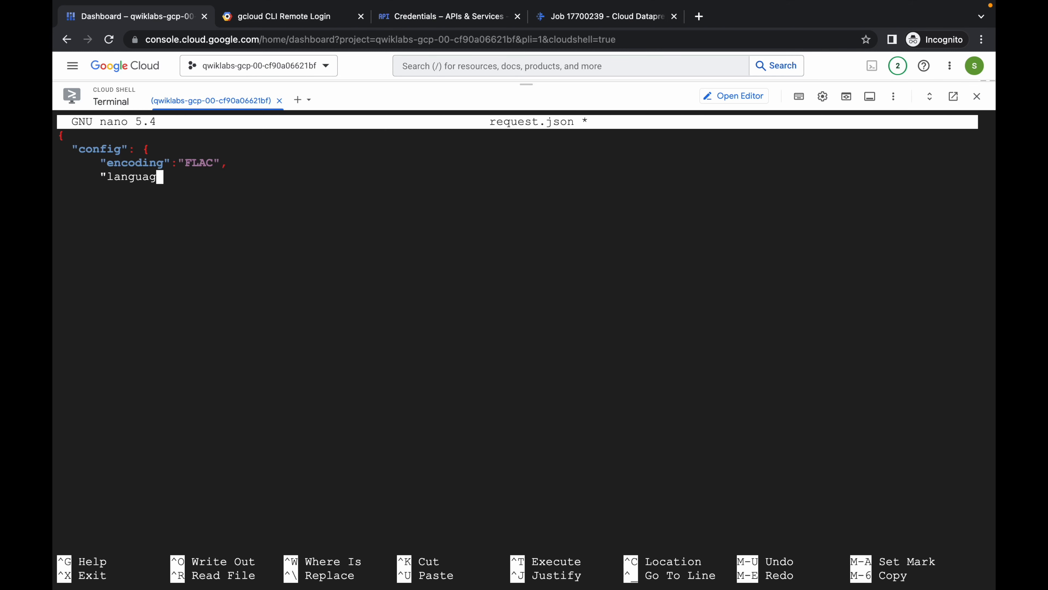
key(BackSpace)
key(BackSpace)
key(BackSpace)
key(BackSpace)
key(BackSpace)
key(BackSpace)
key(BackSpace)
key(BackSpace)
key(BackSpace)
key(BackSpace)
key(BackSpace)
key(BackSpace)
key(BackSpace)
key(BackSpace)
key(BackSpace)
key(BackSpace)
key(BackSpace)
key(BackSpace)
key(BackSpace)
key(BackSpace)
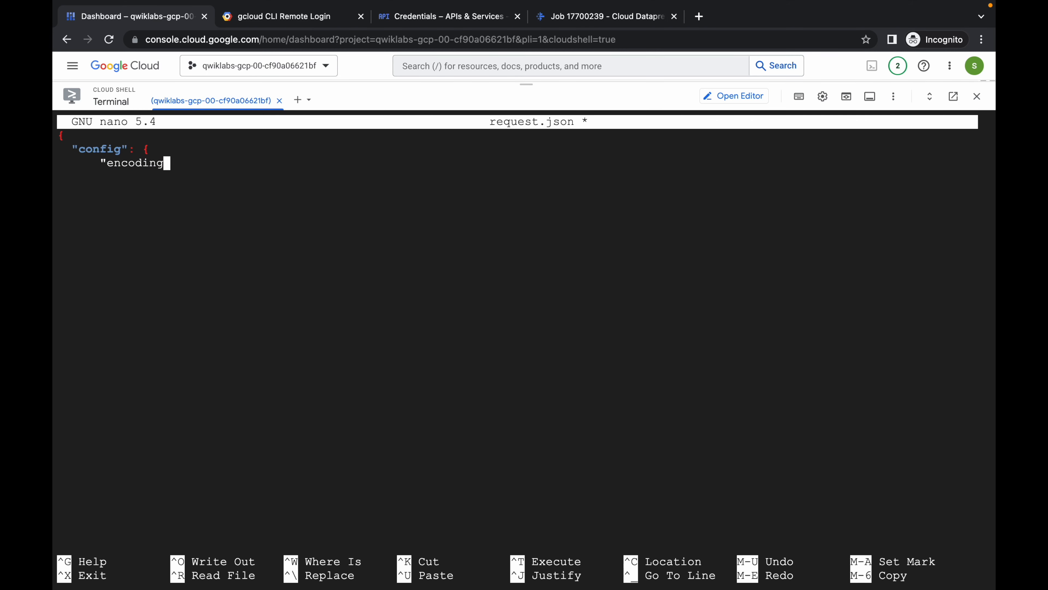
key(BackSpace)
key(BackSpace)
key(BackSpace)
key(BackSpace)
key(BackSpace)
key(BackSpace)
key(BackSpace)
key(BackSpace)
key(BackSpace)
key(BackSpace)
key(BackSpace)
key(BackSpace)
key(BackSpace)
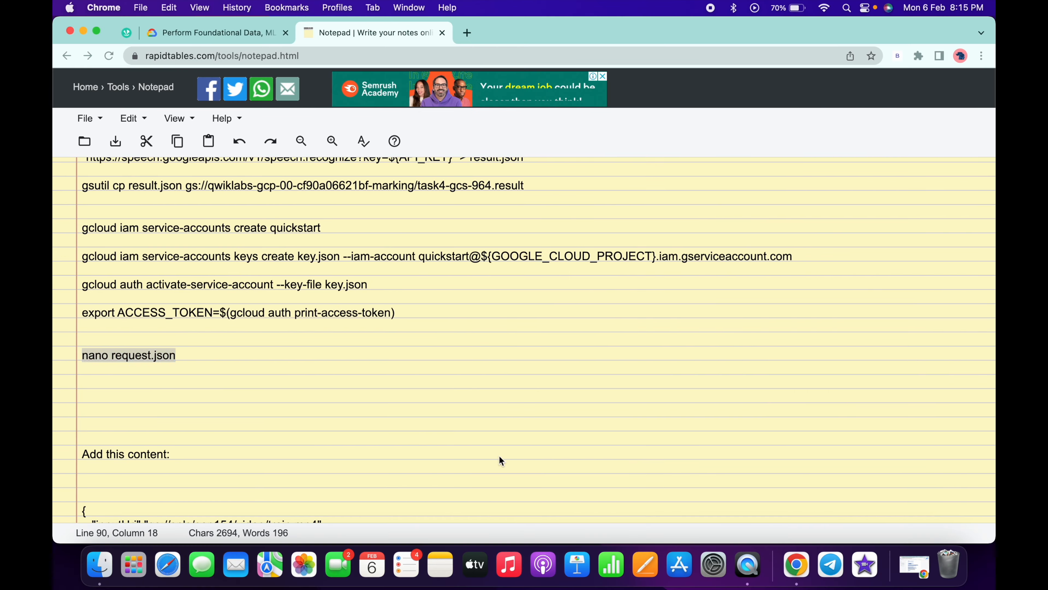
- Save request.json with the notes' TEXT_DETECTION configuration for gs://spls/gsp154/video/train.mp4, and run the notes' Video Intelligence curl commands in Cloud Shell
scroll(496, 463, down, 10)
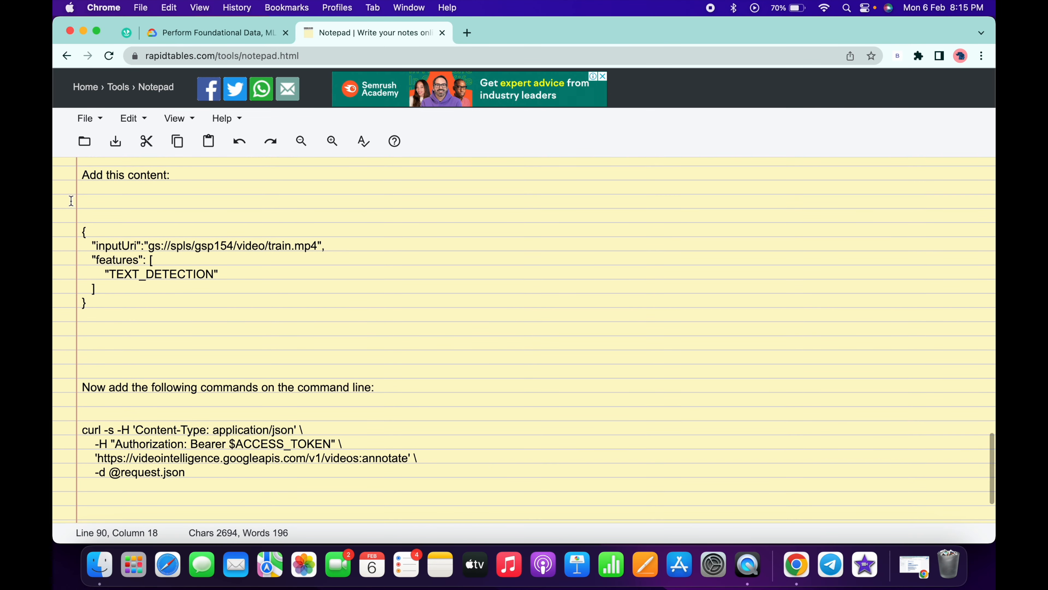
drag(80, 229, 107, 300)
key(super+v)
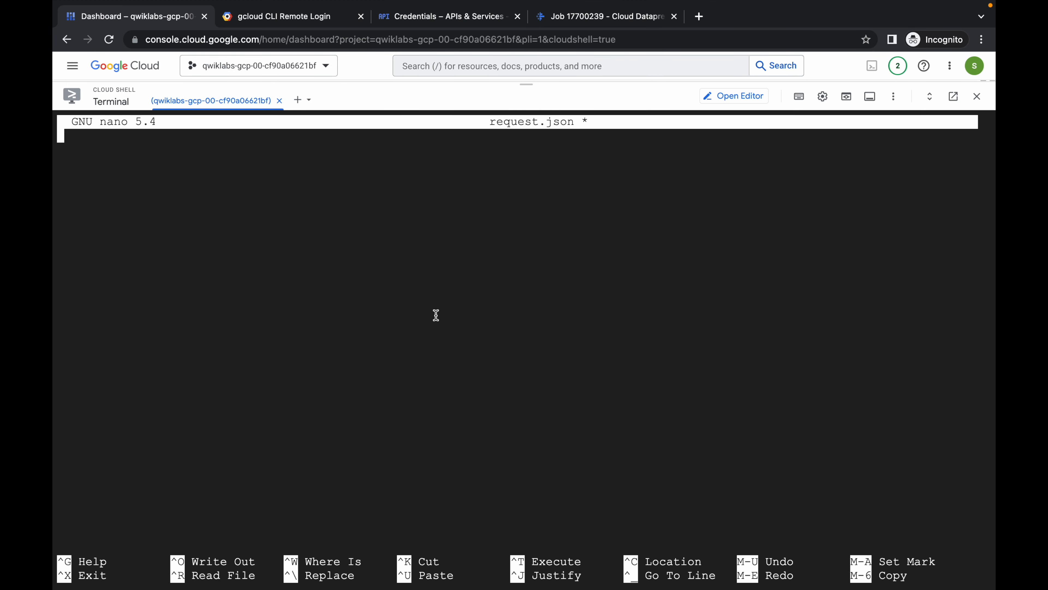
key(ctrl+x)
key(y)
key(Return)
key(super+v)
key(Return)
key(super+v)
key(Return)
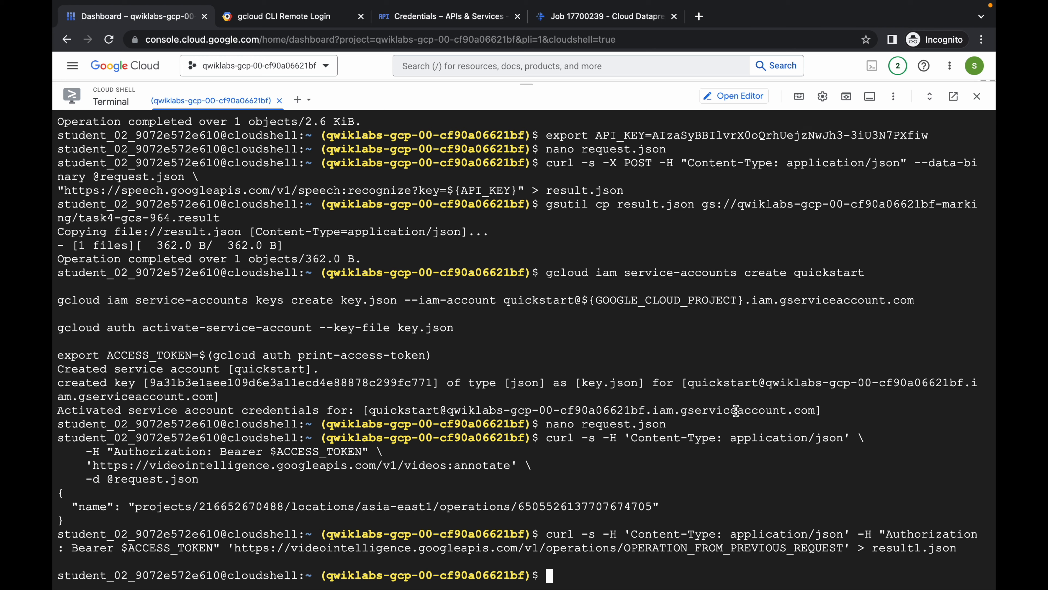
- Return to the lab instructions and check progress on the Task 4 objective "Complete one of the AI tasks"
key(ctrl+Left)
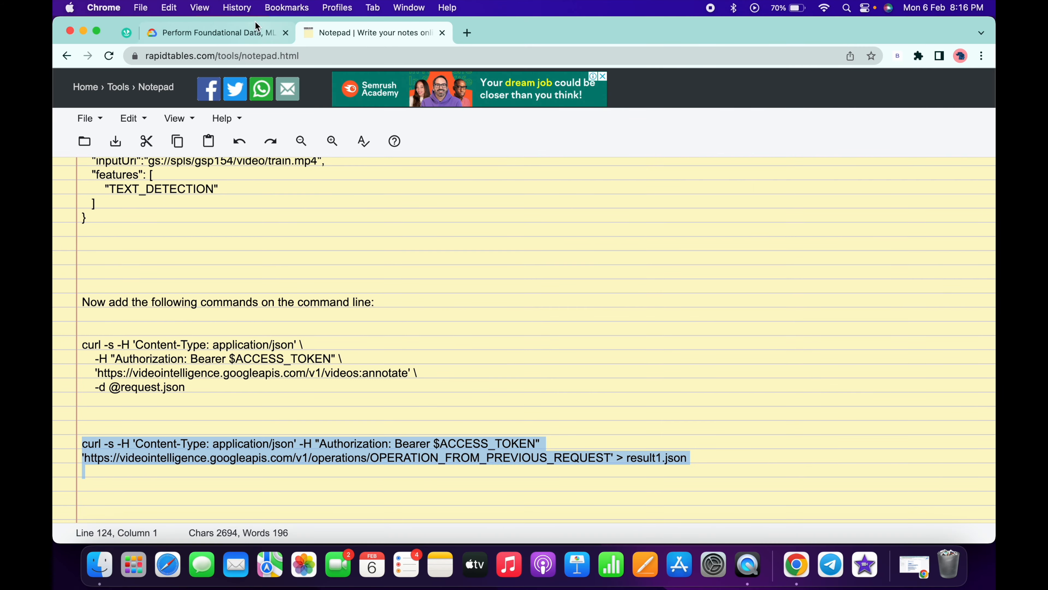
click(245, 24)
scroll(361, 246, down, 5)
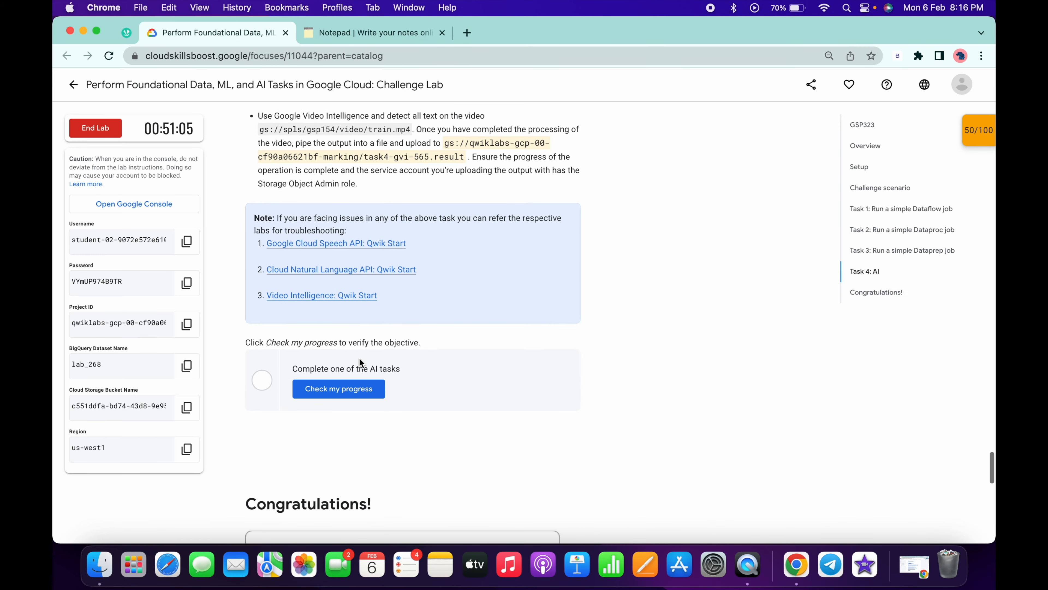
click(366, 388)
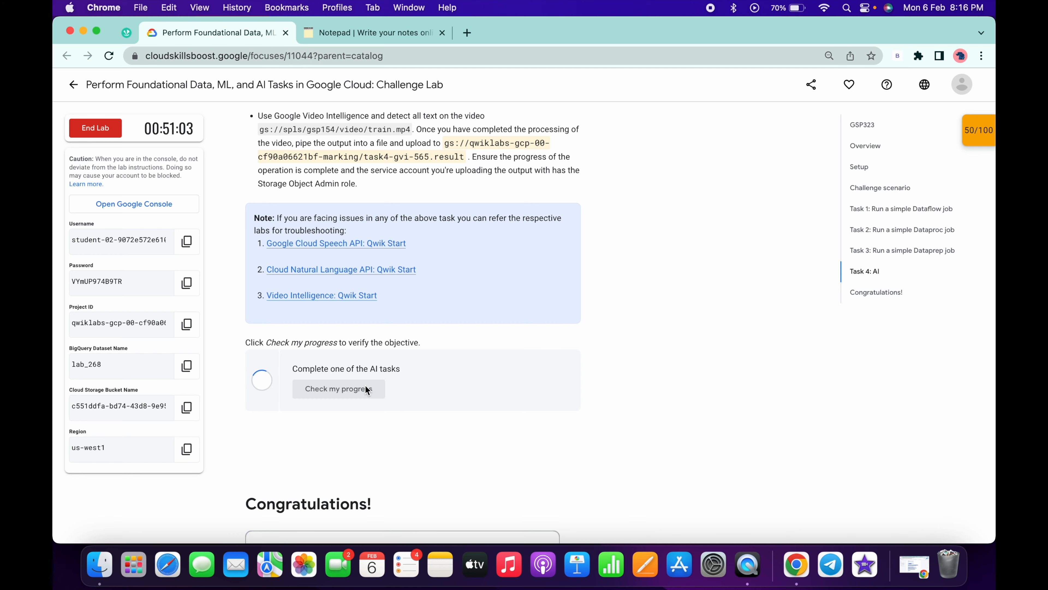
- View the status of the Dataprep runs job and check progress on the lab's "Run a simple Dataprep job" objective
key(ctrl+Right)
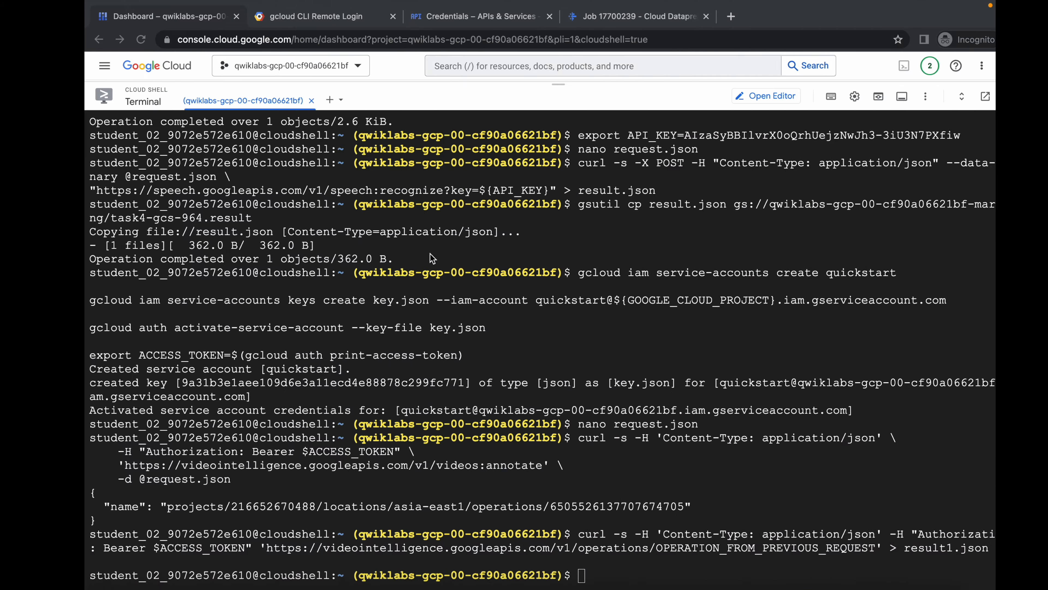
click(576, 23)
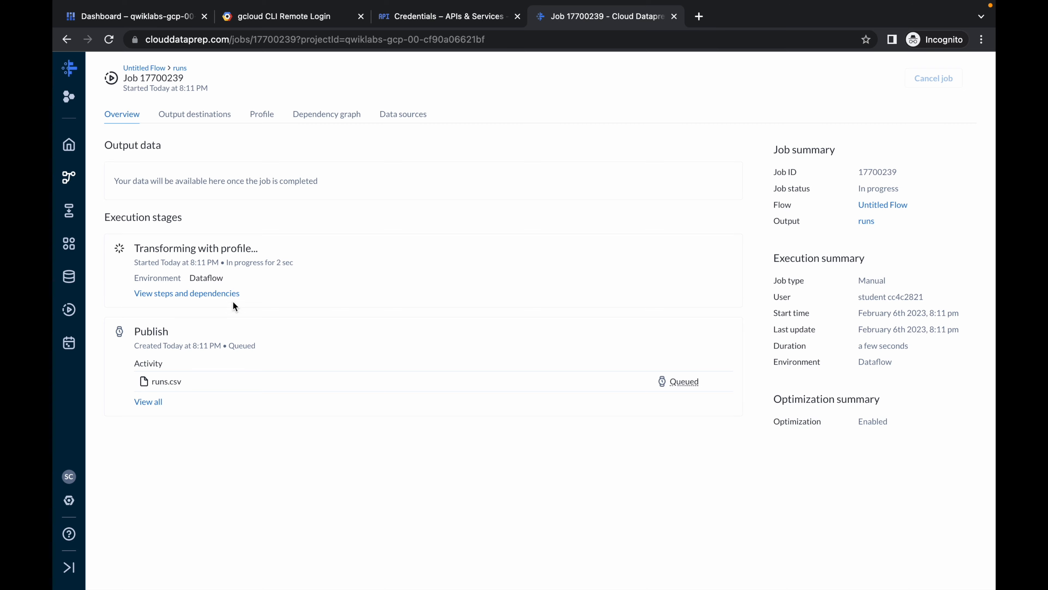
key(ctrl+Left)
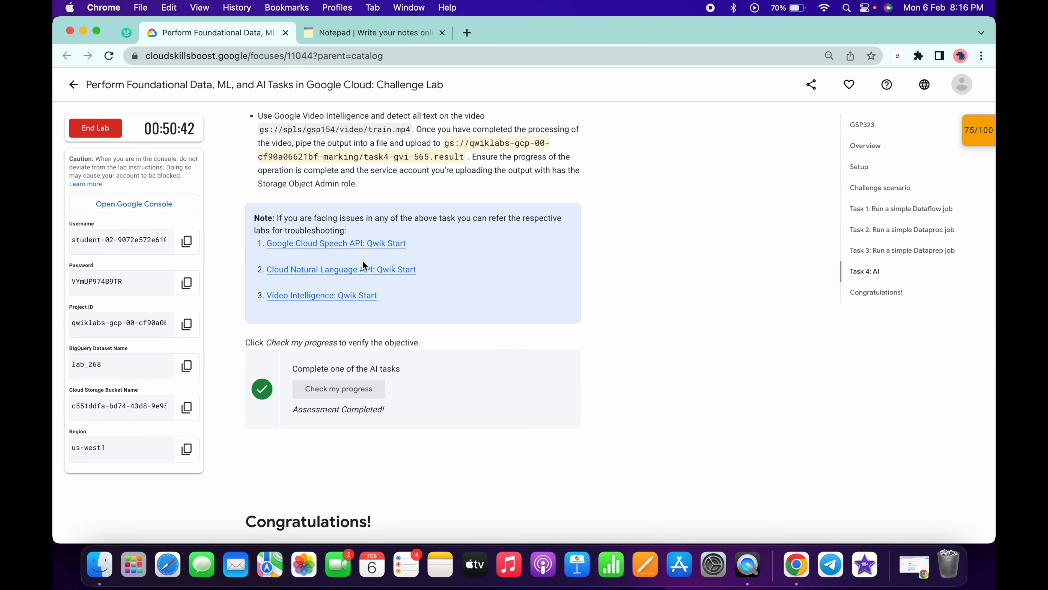
scroll(359, 253, up, 10)
click(335, 203)
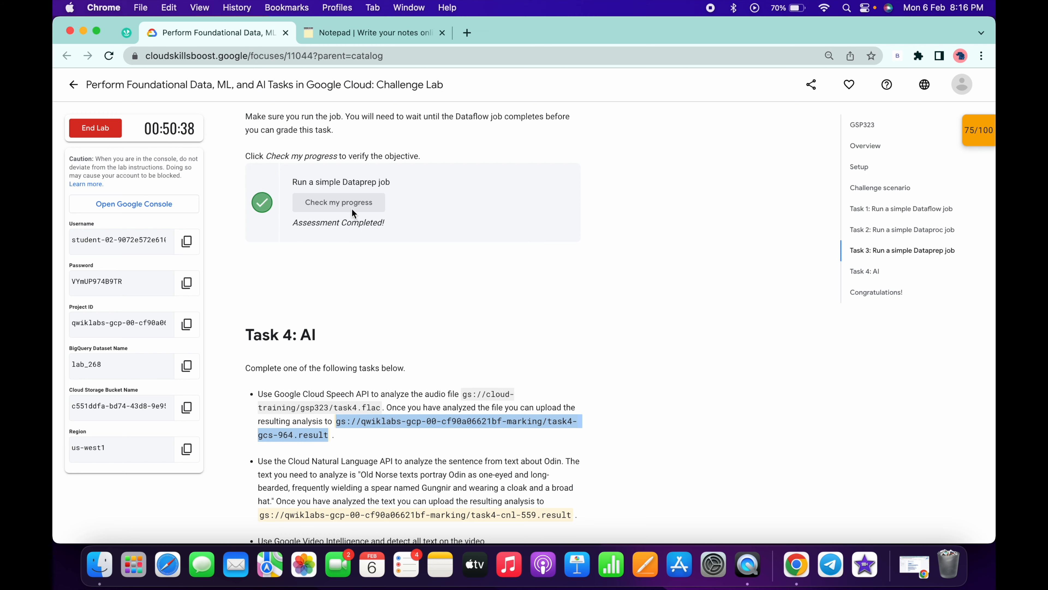
- Review the Task 3 instructions and recheck the "Run a simple Dataprep job" objective from the lab's checkpoints list
scroll(350, 215, up, 3)
scroll(352, 217, up, 6)
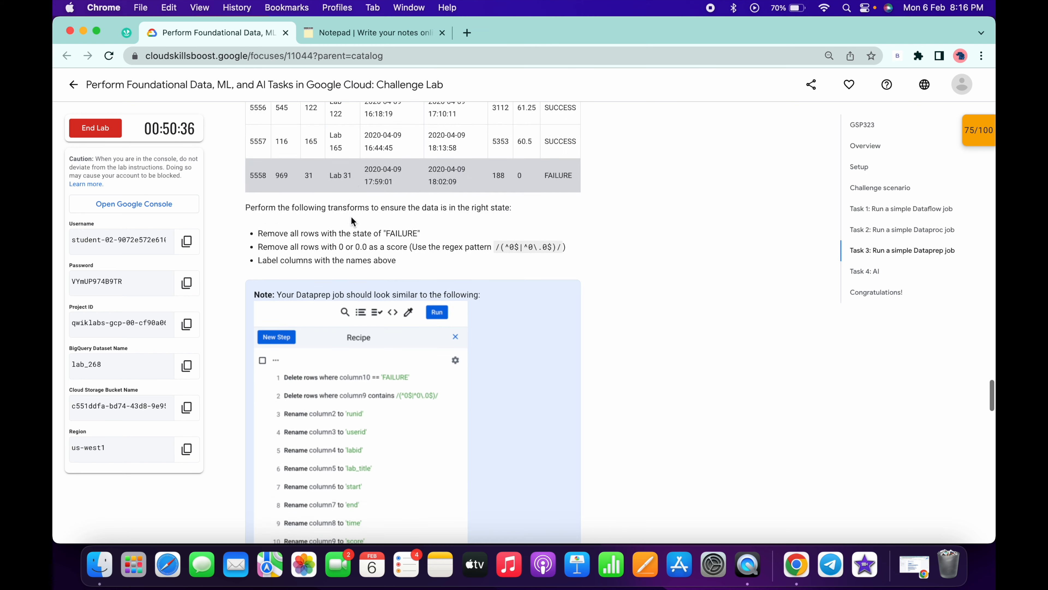
scroll(351, 216, down, 6)
scroll(352, 216, down, 8)
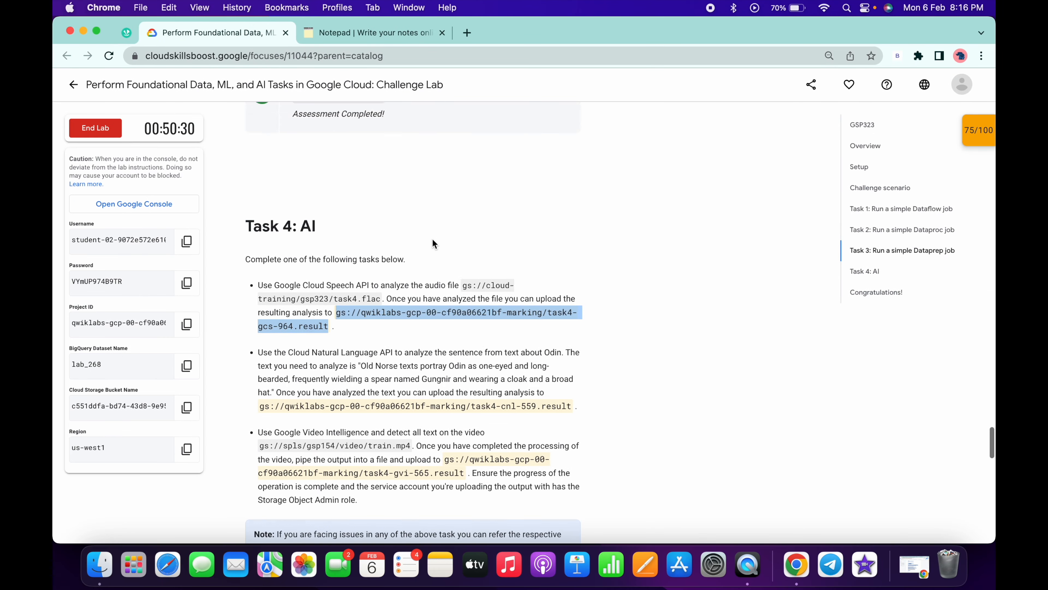
scroll(432, 244, up, 8)
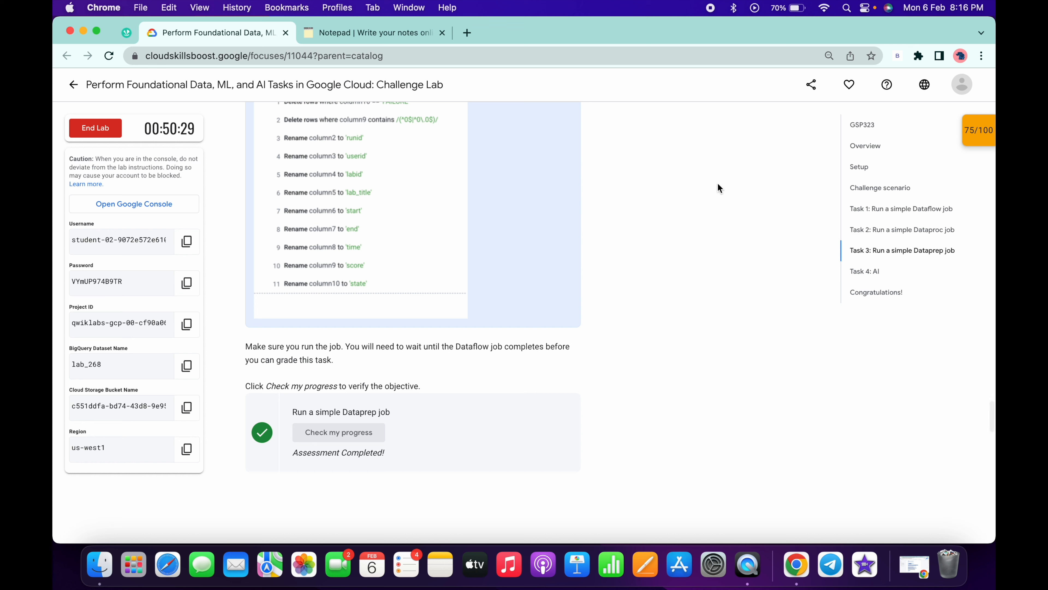
click(976, 139)
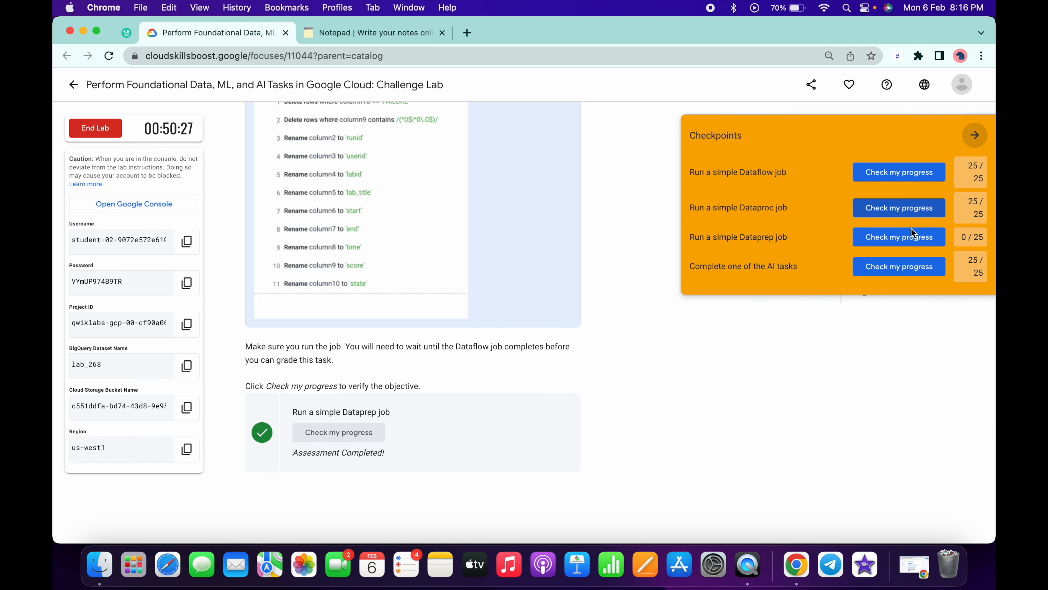
click(899, 237)
click(975, 135)
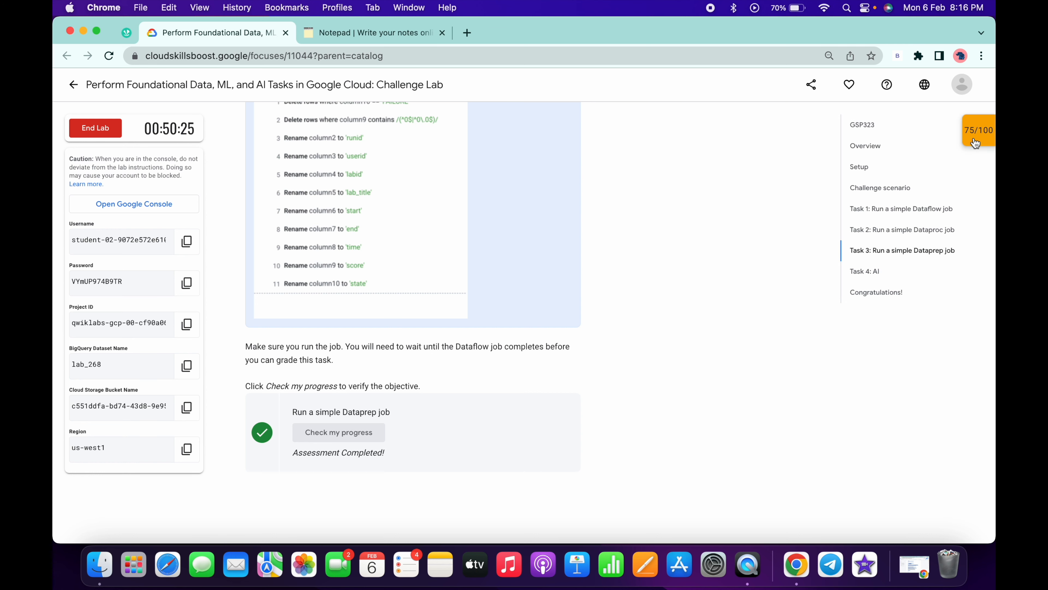
- Examine the Dataprep job's output and execution stages, and view the lab's closing Congratulations section
scroll(498, 275, down, 2)
key(ctrl+Right)
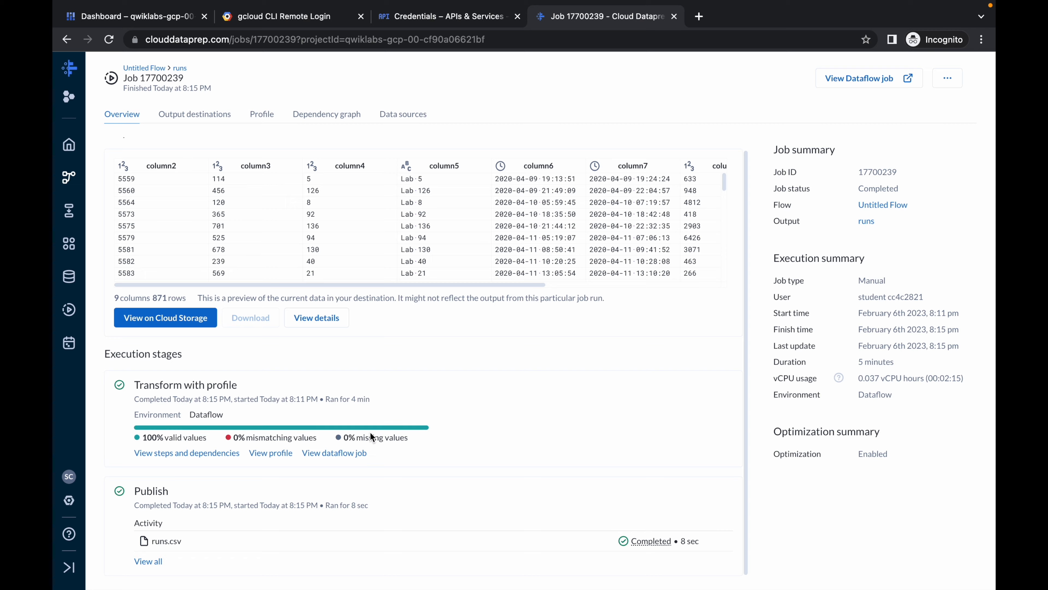
key(ctrl+Left)
scroll(474, 285, down, 10)
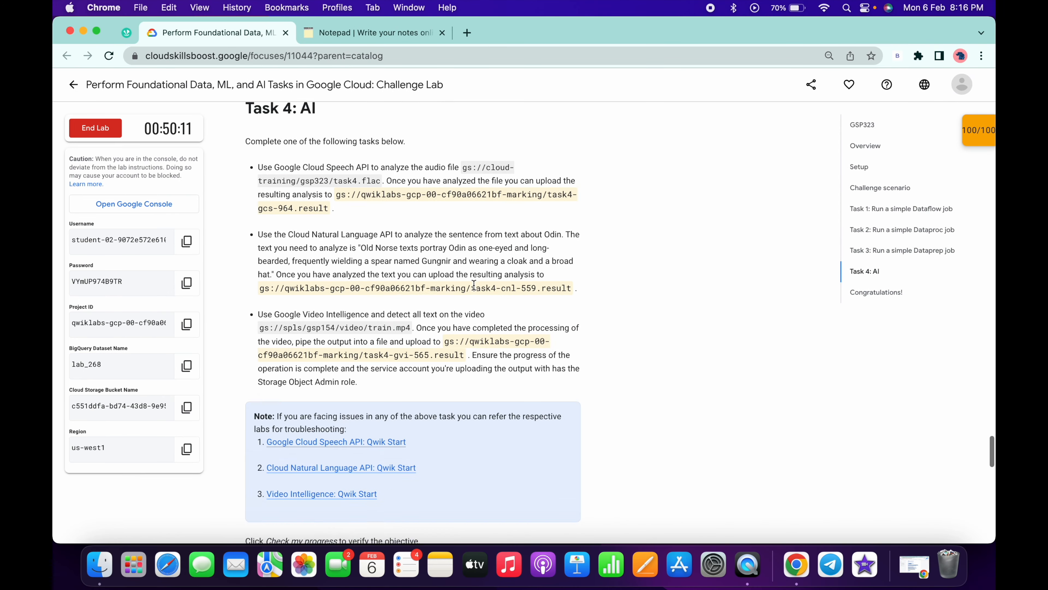
scroll(474, 285, down, 10)
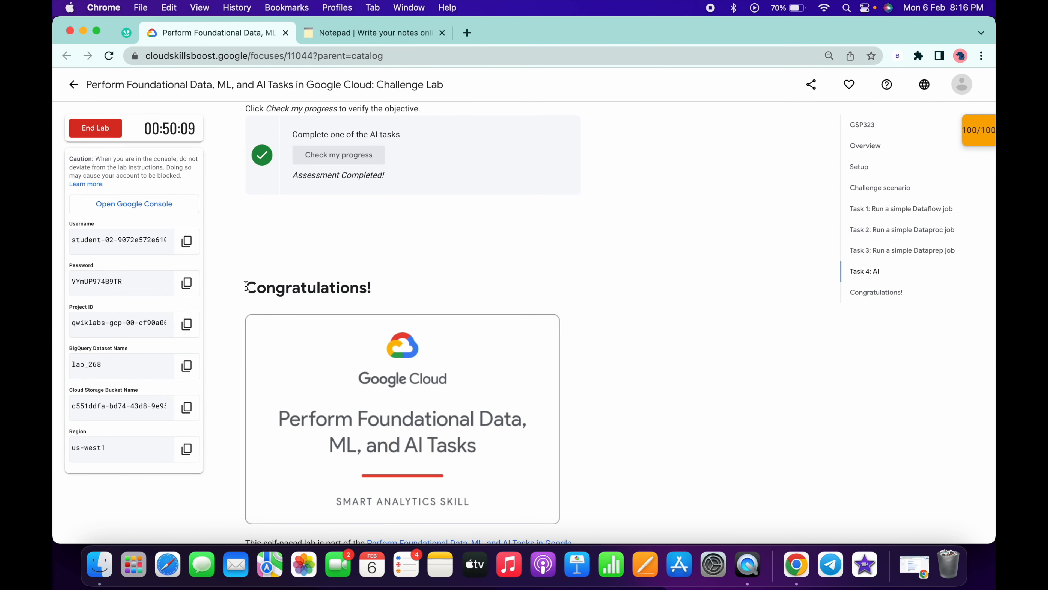
drag(246, 286, 391, 290)
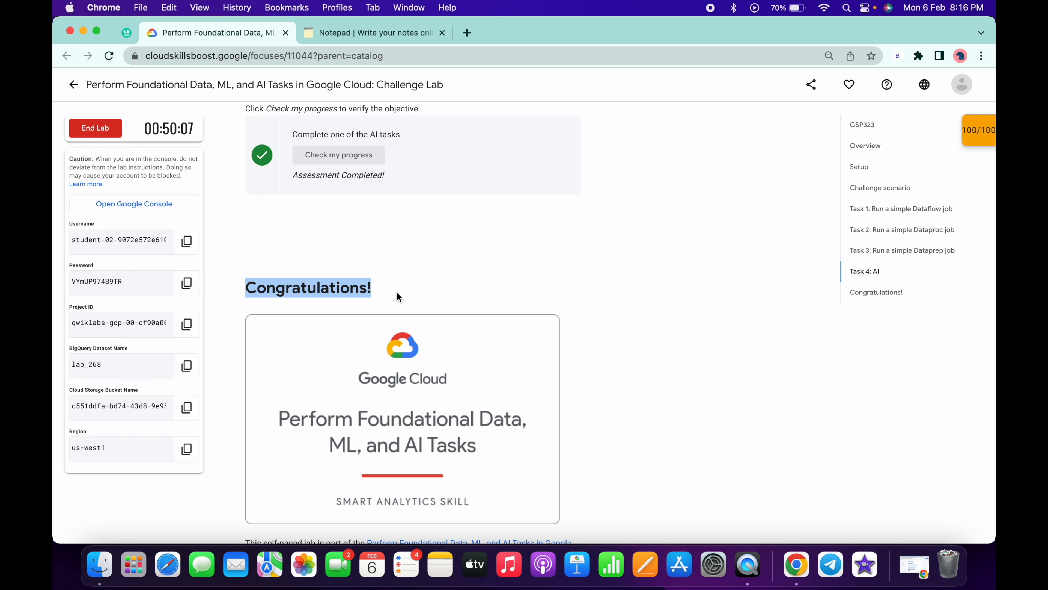